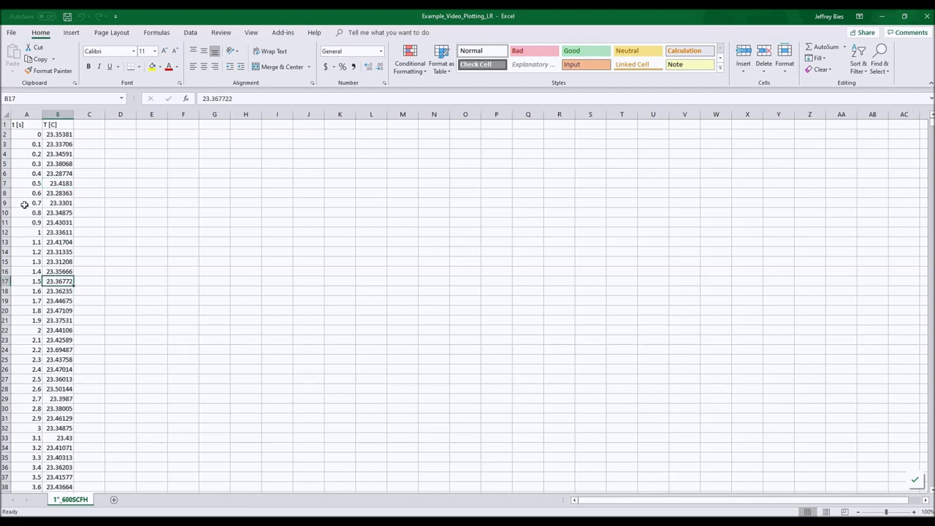
Step: Convert the time and temperature data in columns A and B into a table with headers
left_click(56, 156)
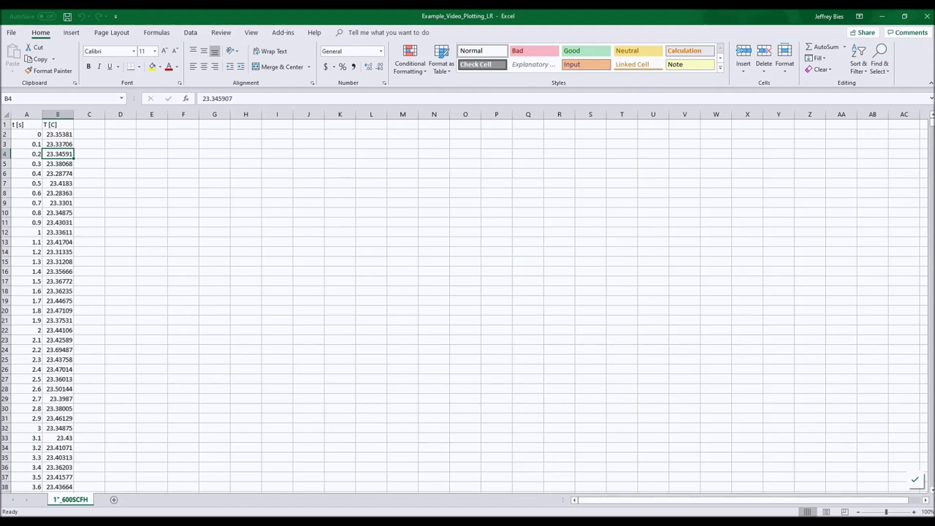
key("ctrl+t")
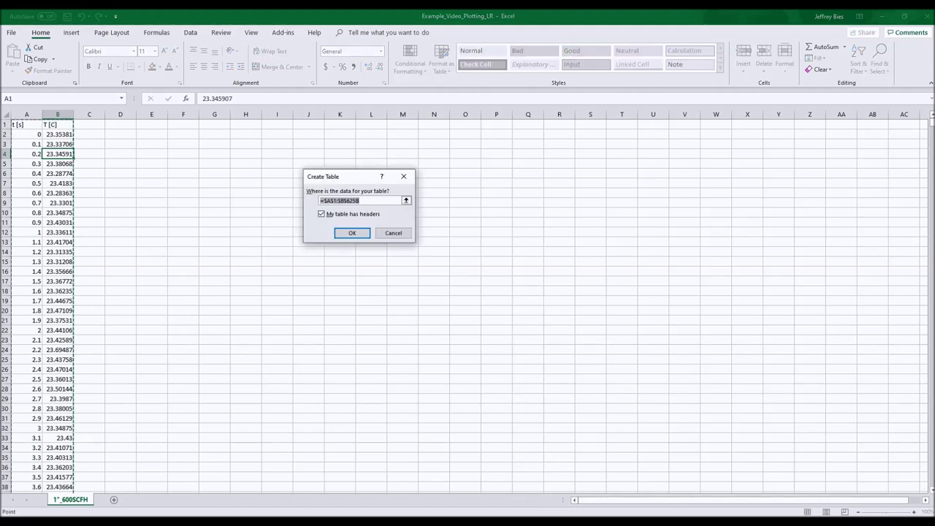
left_click(352, 233)
left_click(48, 182)
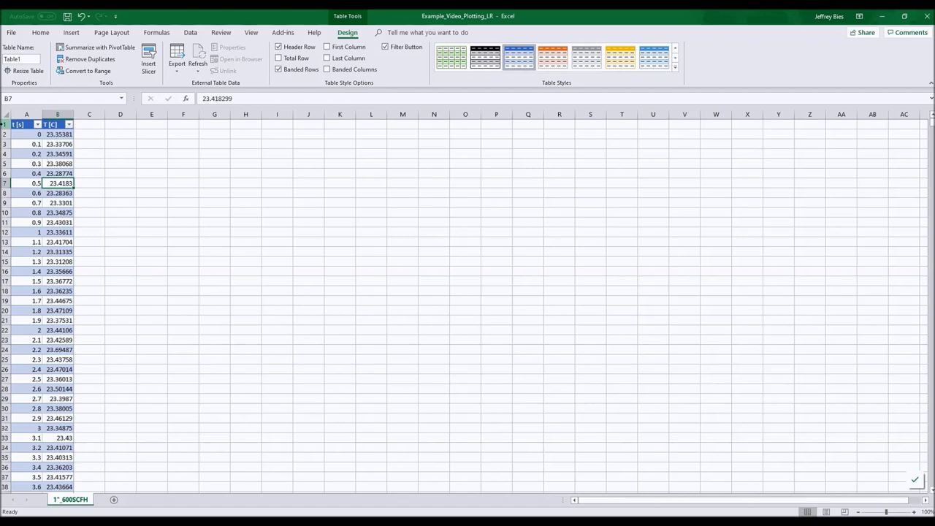
Step: Insert 15 blank rows above the table, starting at row 1
left_click_drag(5, 124, 4, 261)
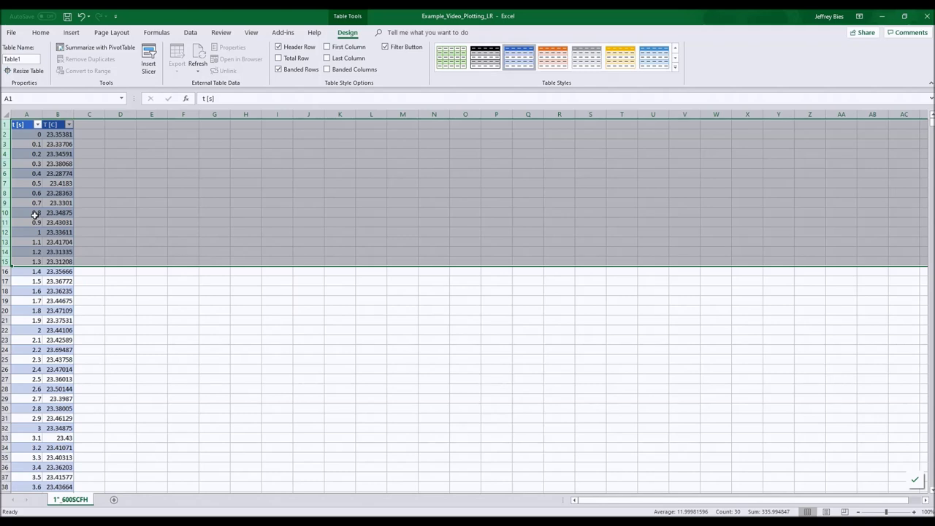
right_click(3, 193)
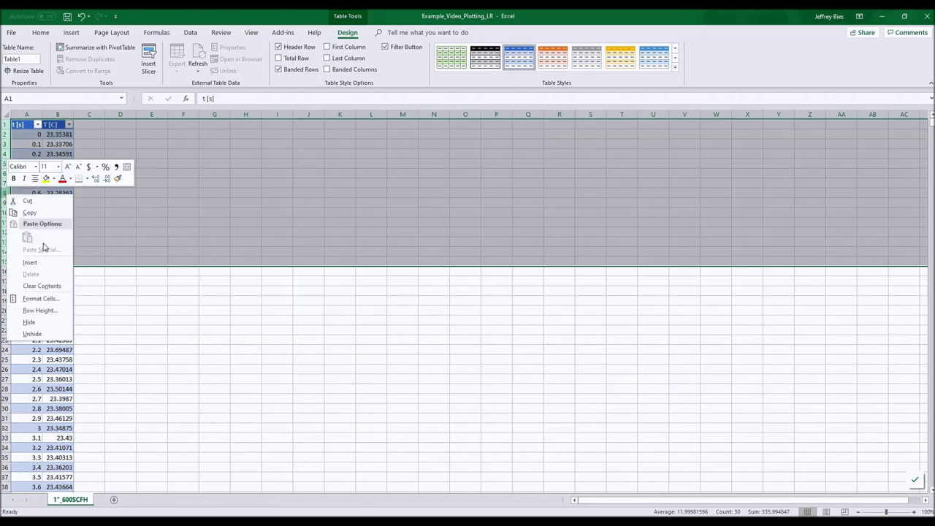
left_click(30, 262)
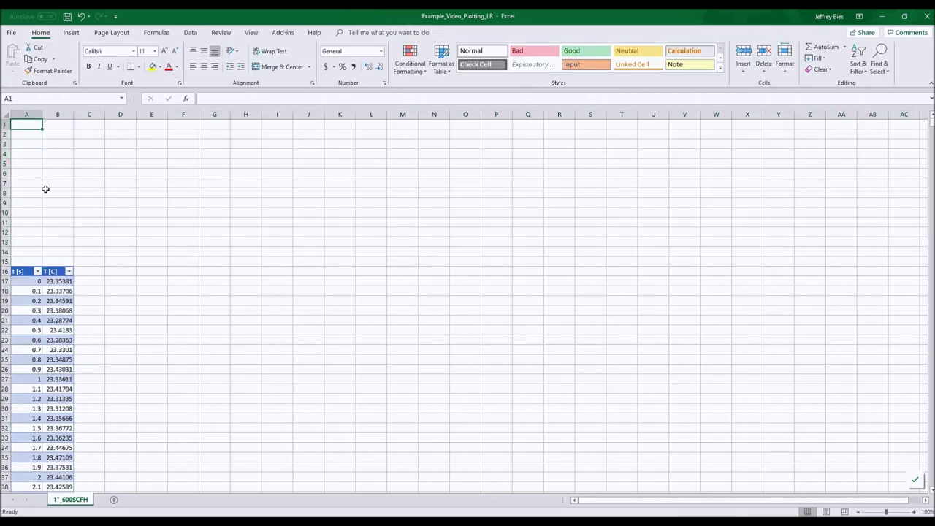
Step: Freeze the panes at cell B17 so the rows through the table header and column A stay fixed, and check the result
left_click(57, 282)
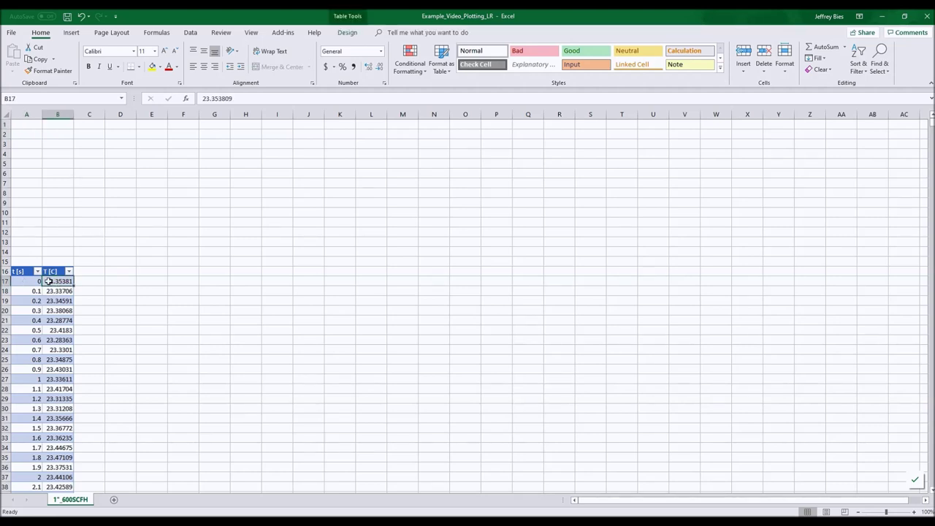
left_click(252, 34)
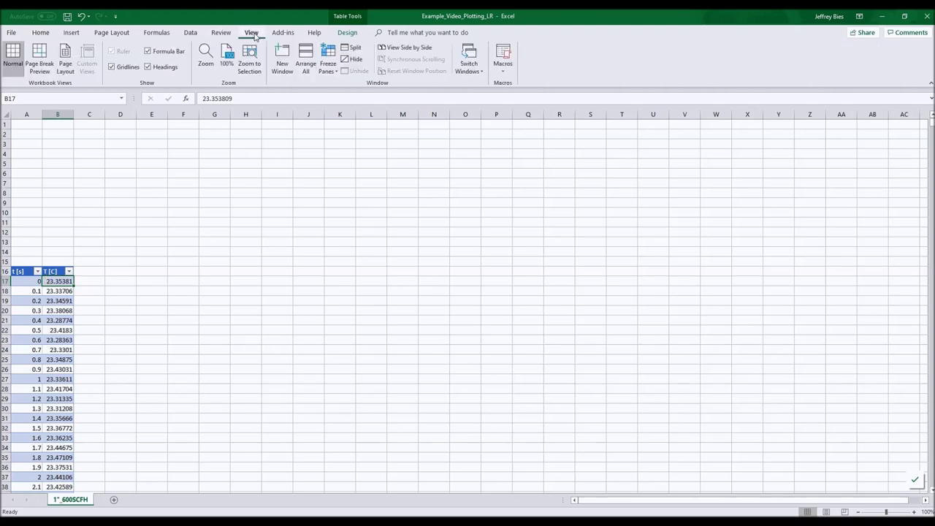
left_click(331, 73)
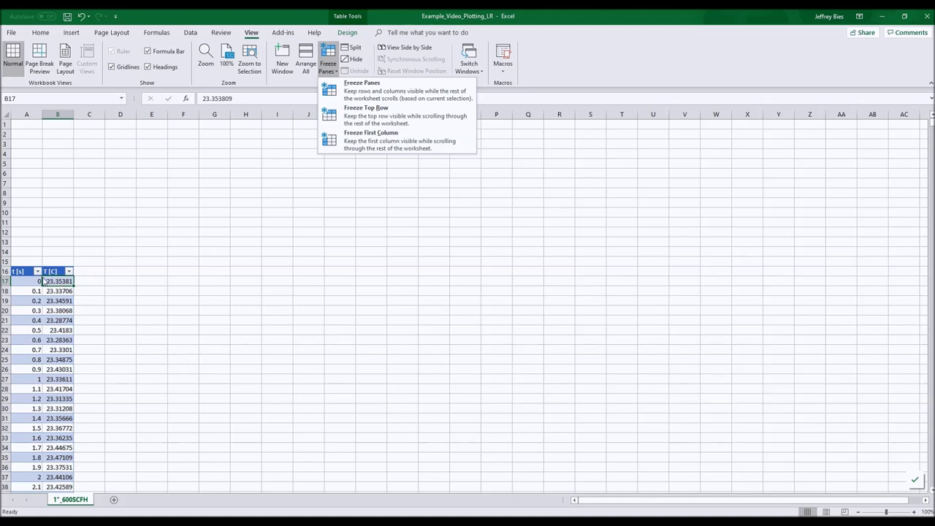
left_click(359, 89)
scroll(161, 286, "down", 7)
scroll(161, 286, "down", 20)
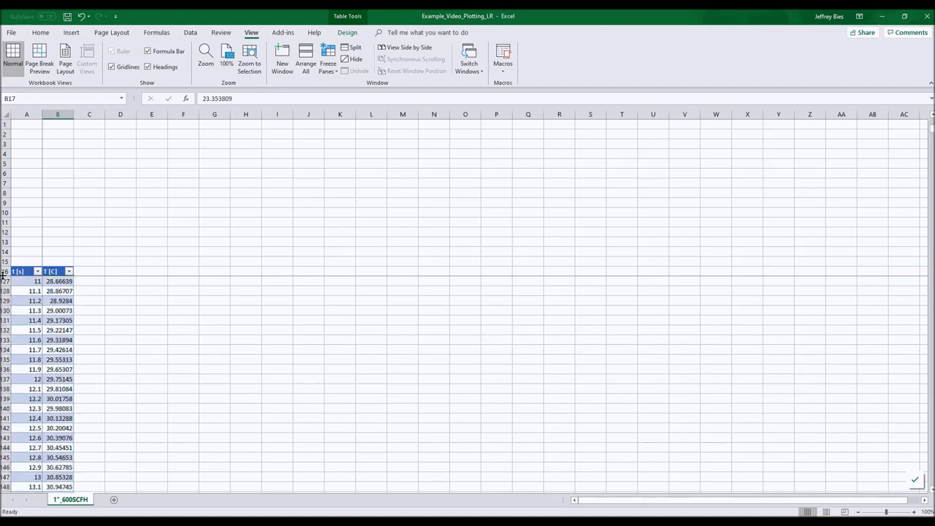
scroll(160, 307, "down", 20)
scroll(160, 307, "up", 20)
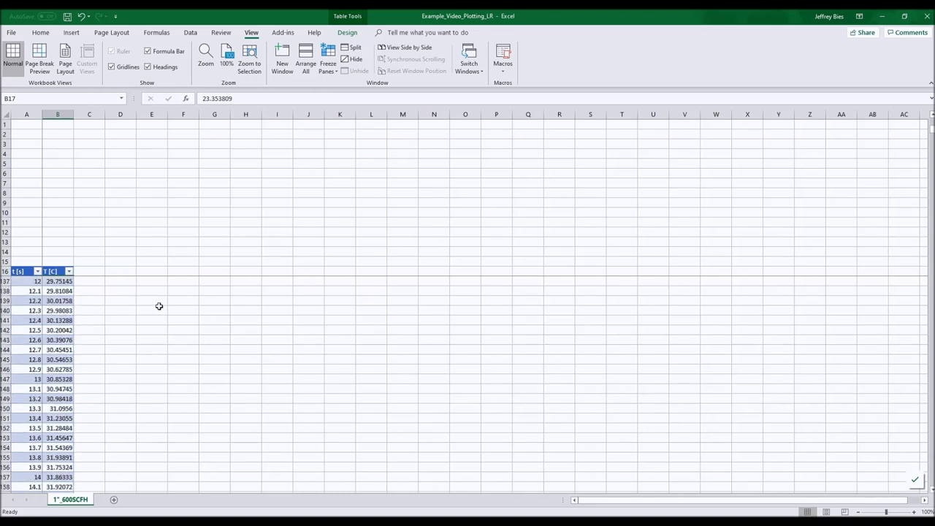
scroll(160, 306, "up", 15)
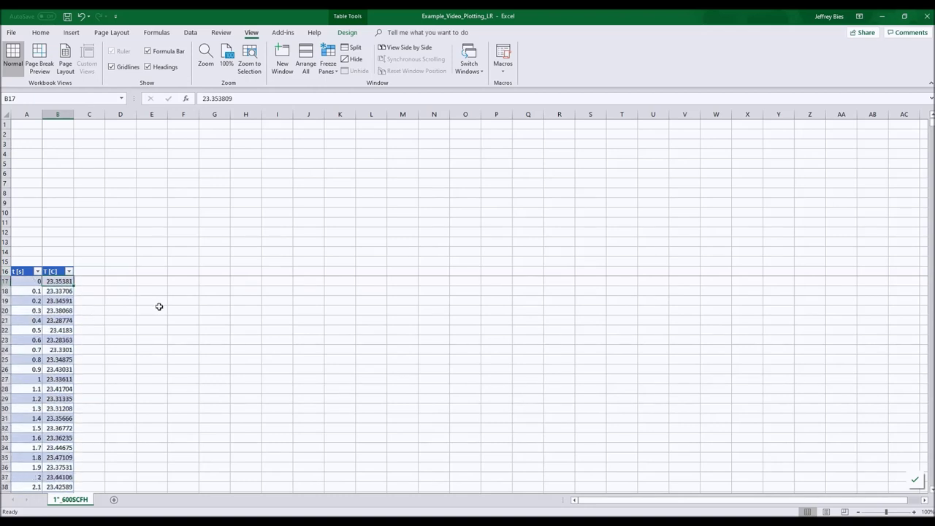
left_click_drag(597, 503, 506, 506)
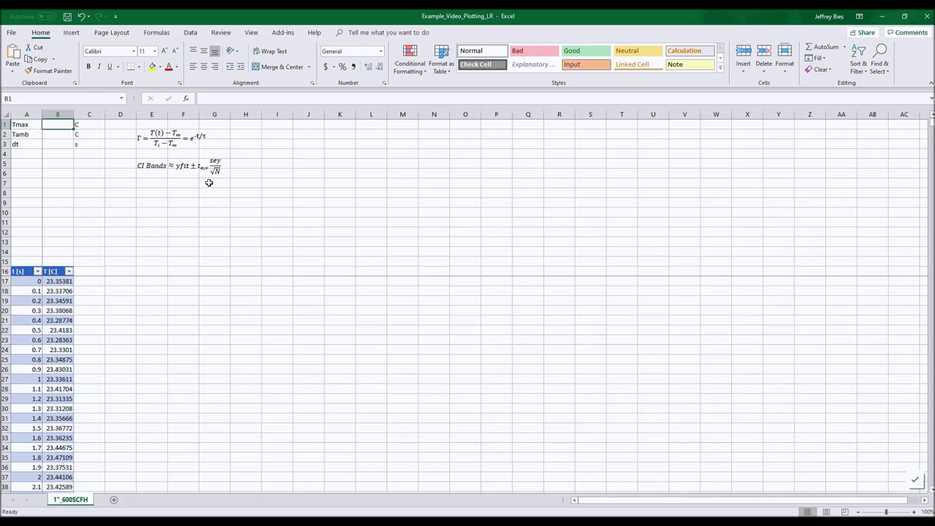
type("=m")
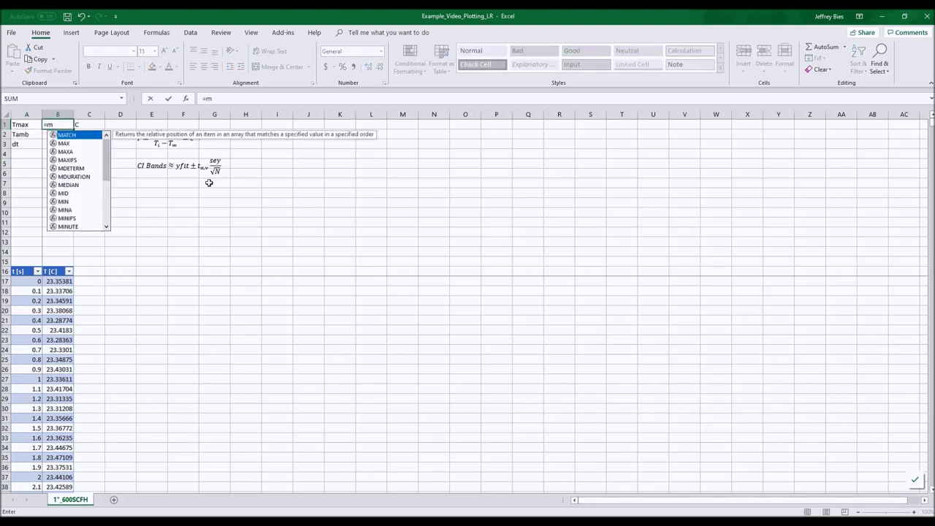
type("ax")
key("Tab")
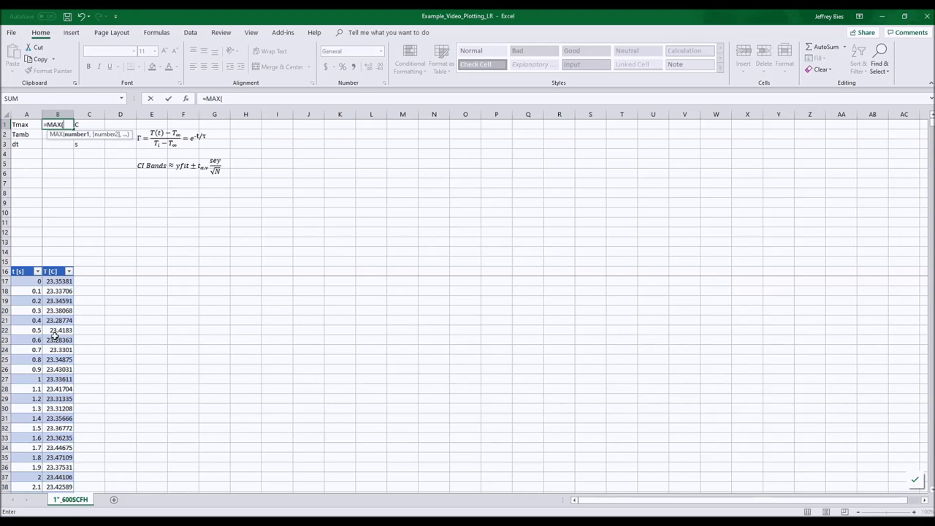
left_click(58, 266)
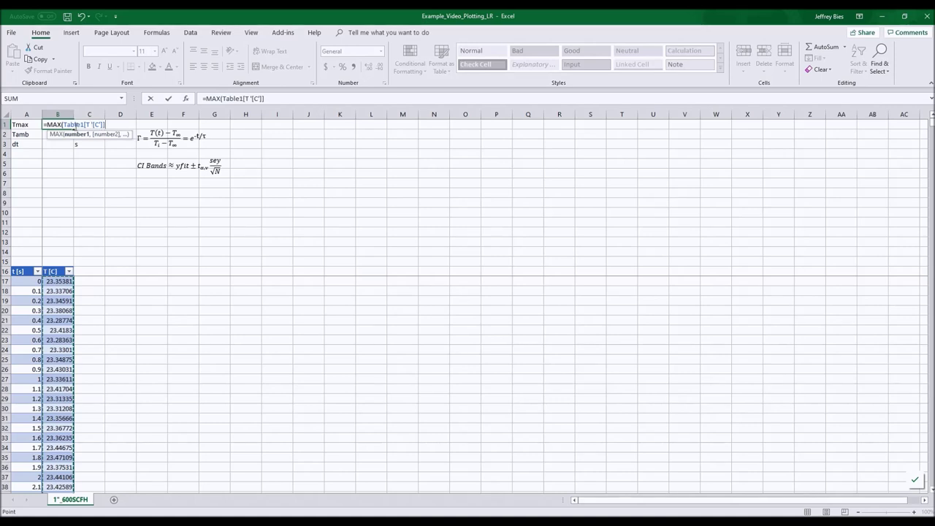
left_click_drag(64, 126, 105, 126)
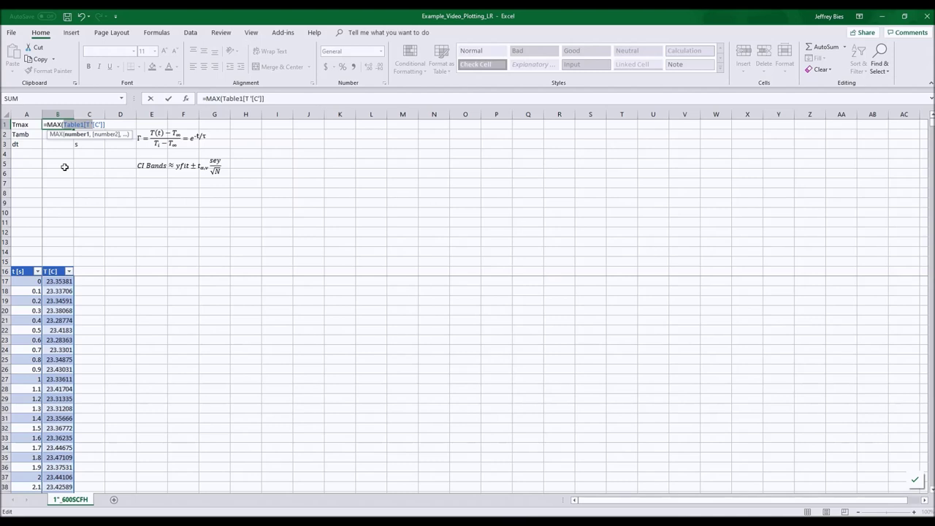
key("BackSpace")
key("BackSpace")
key("BackSpace")
key("BackSpace")
key("BackSpace")
key("BackSpace")
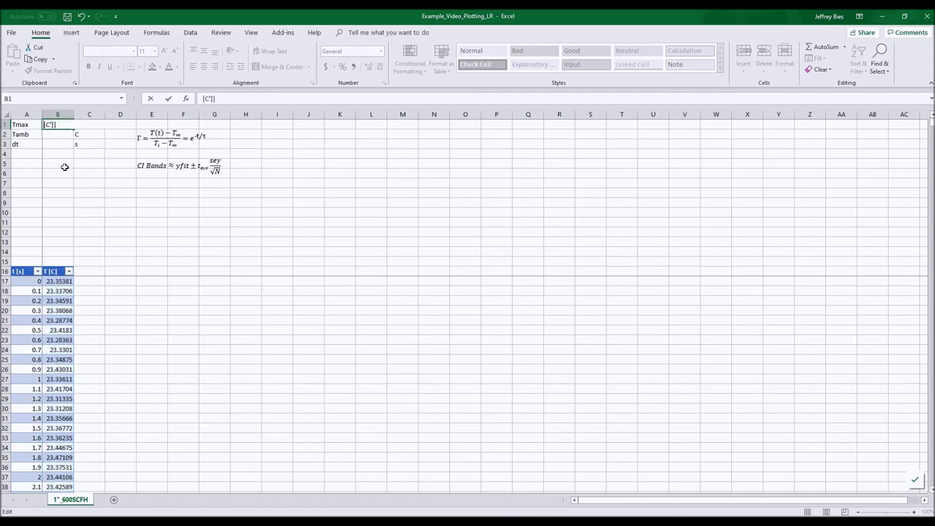
key("Delete")
key("Delete")
key("Delete")
key("Delete")
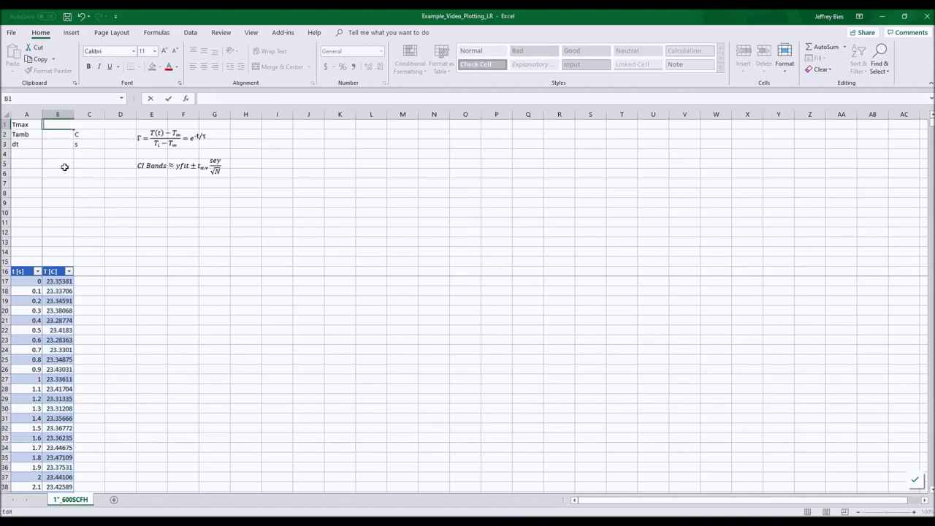
Step: Rename the data table as TemperatureData
left_click(57, 323)
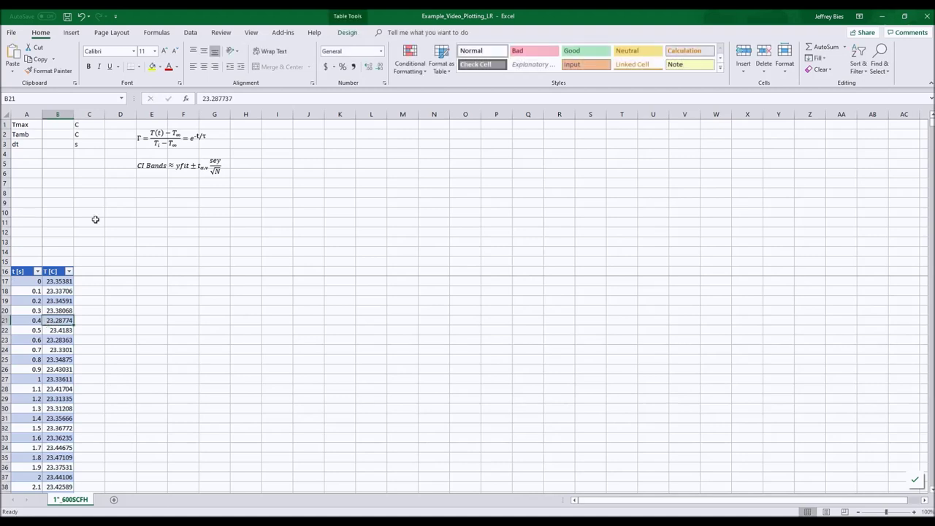
left_click(342, 34)
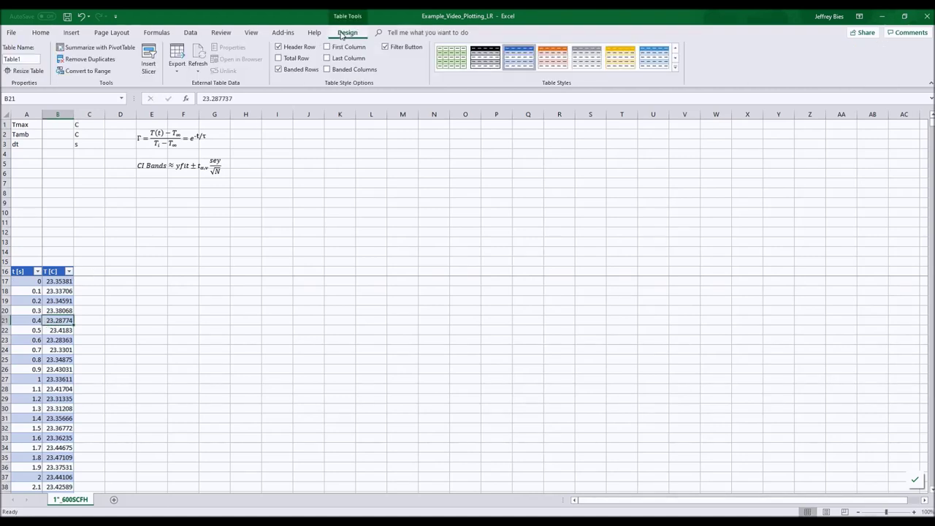
left_click(25, 59)
type("TemperatureD")
key("Return")
Step: Calculate Tmax in cell B1 with the formula =MAX(TemperatureData[T '[C']])
left_click(59, 126)
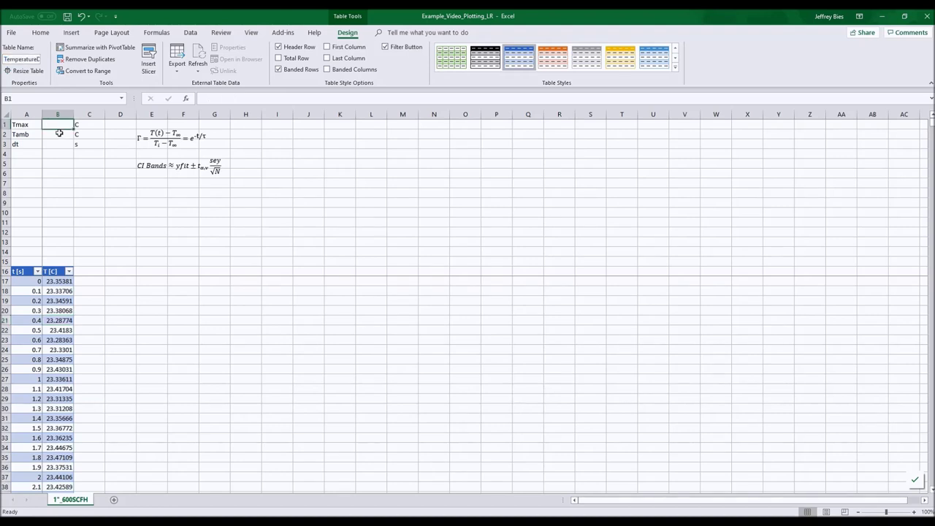
type("=")
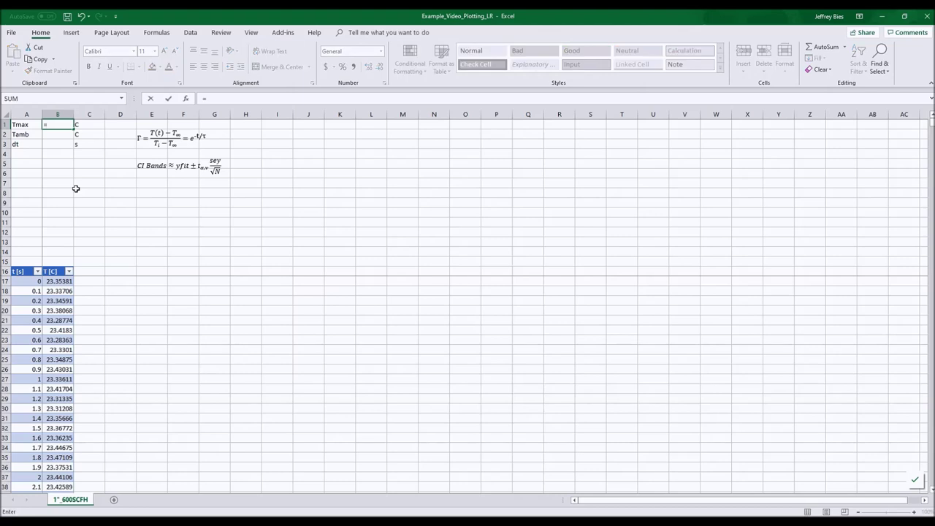
type("max")
key("Tab")
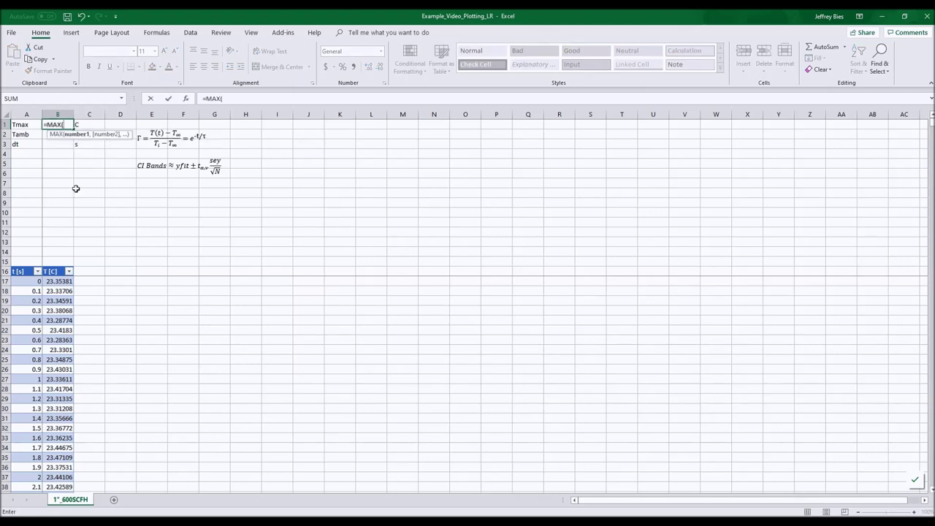
type("temp")
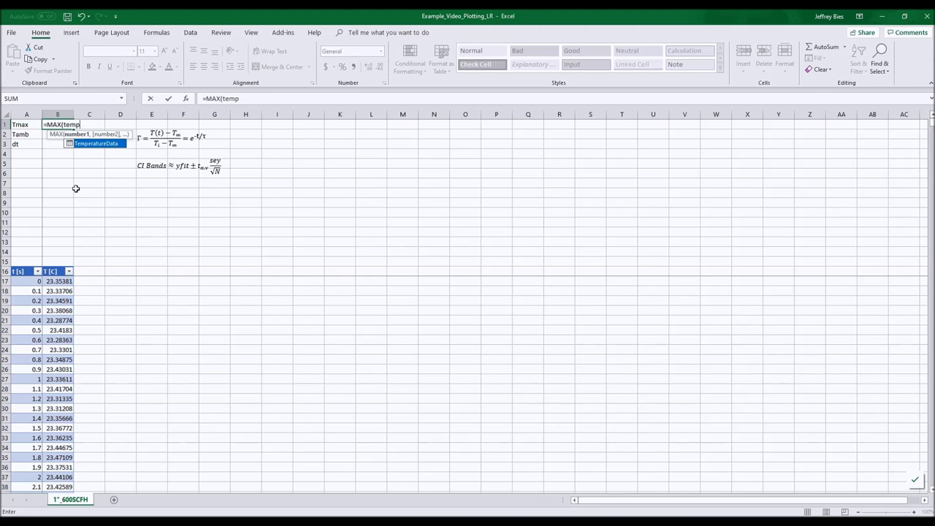
key("Tab")
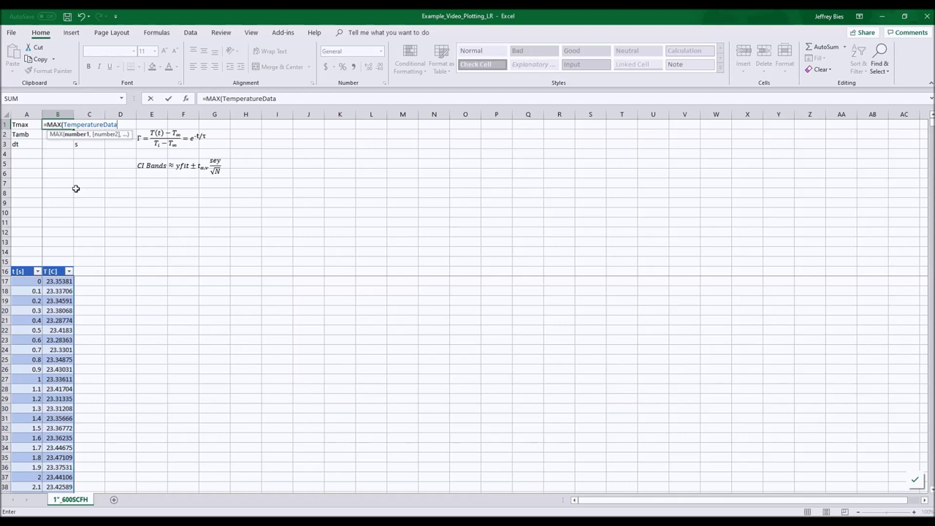
type("[")
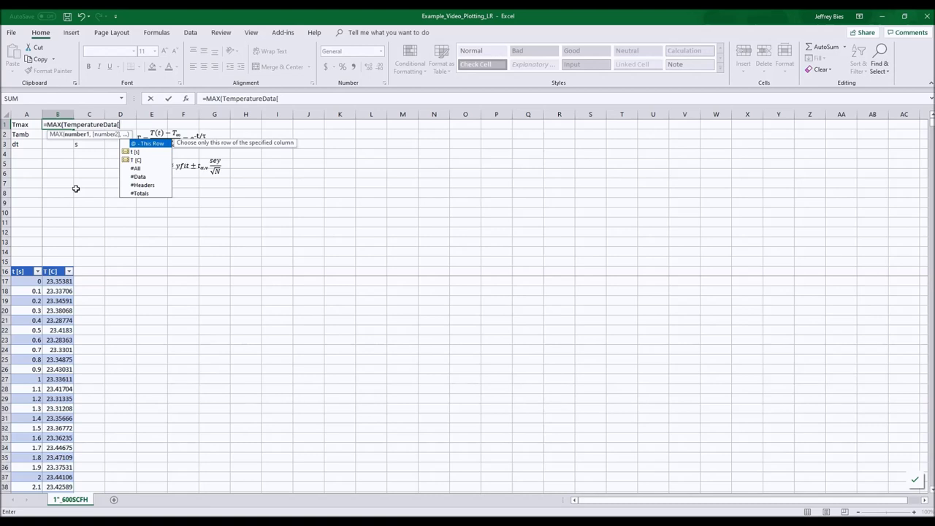
key("Down")
key("Down")
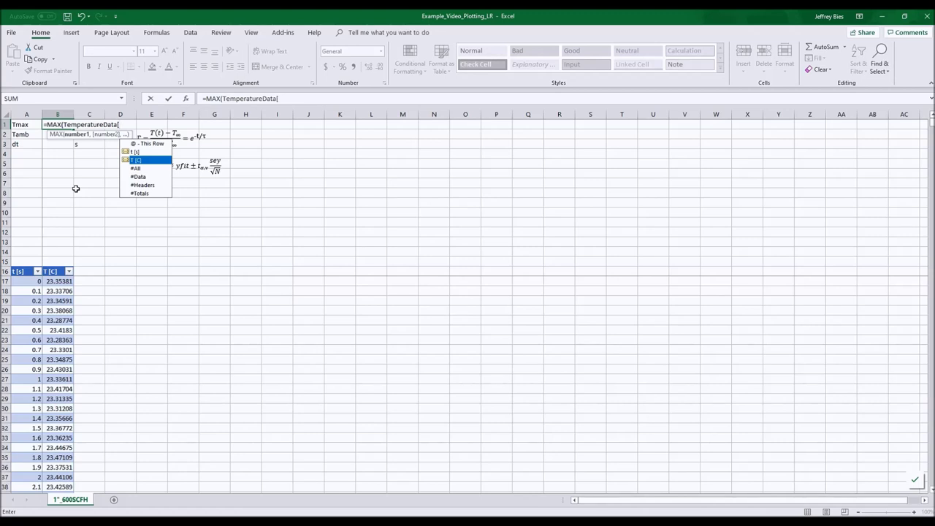
key("Tab")
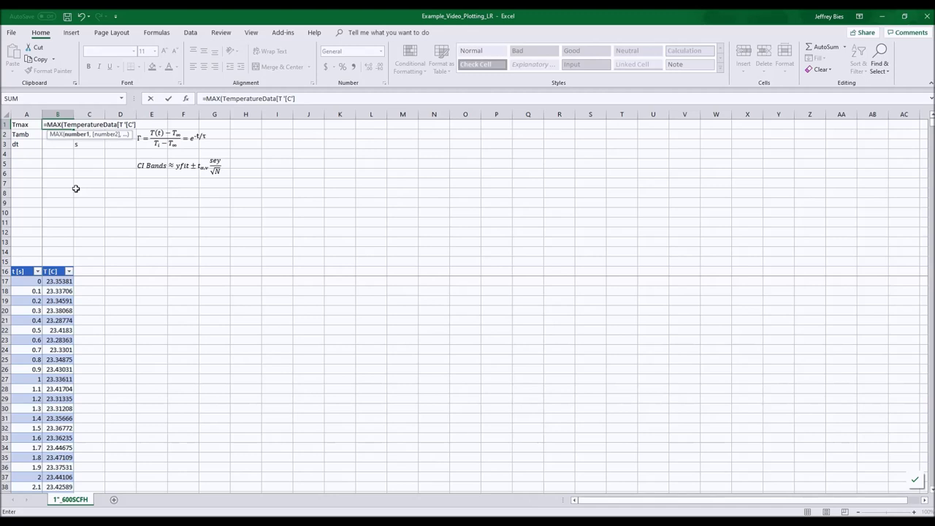
type("]")
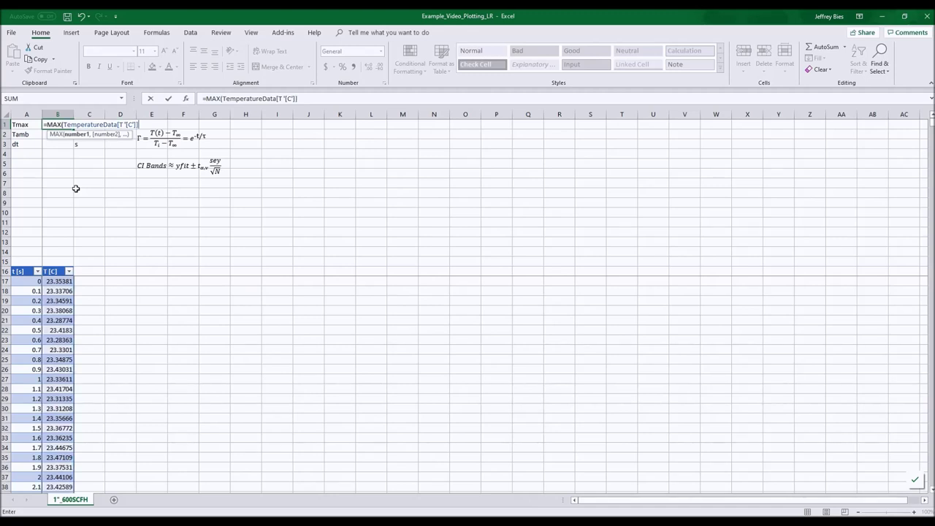
type(")")
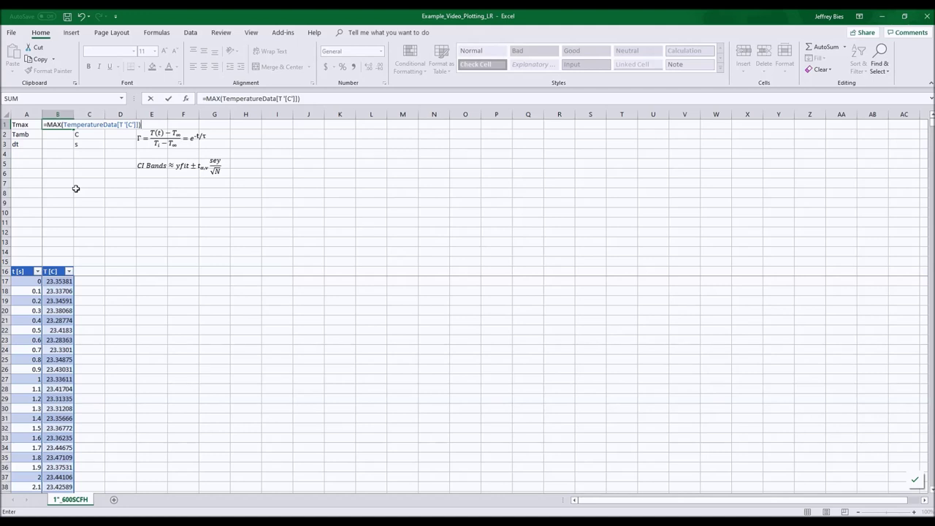
key("Return")
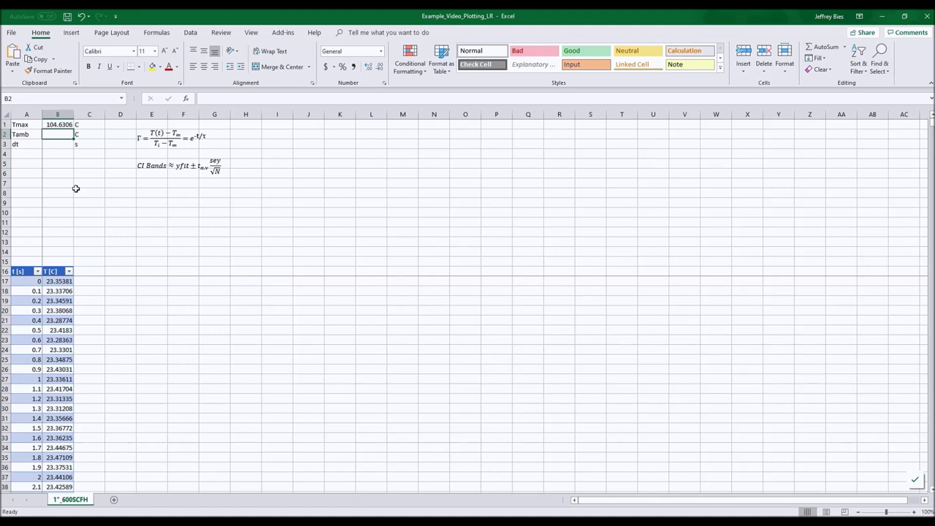
Step: Enter 23.5 as Tamb in cell B2 and calculate dt in B3 with the formula =A18-A17
type("23.5")
key("Return")
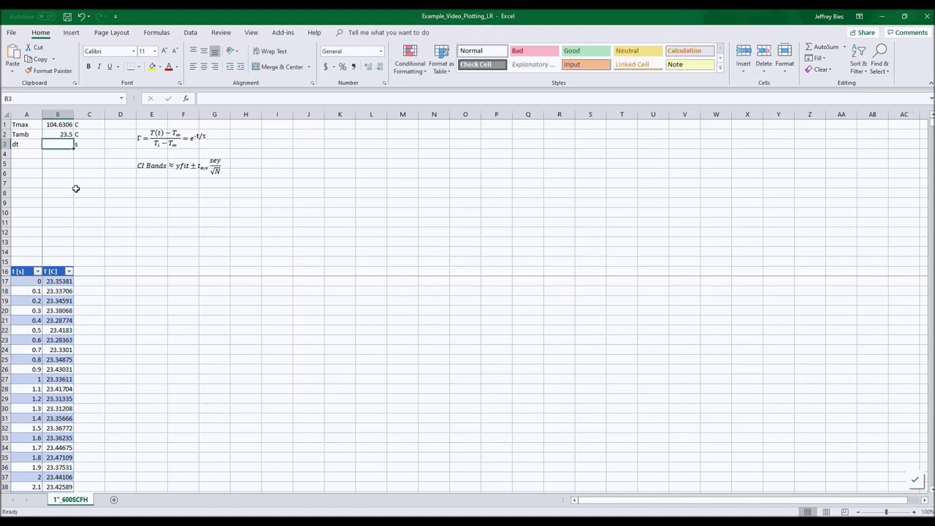
type("=")
left_click(33, 291)
type("-")
left_click(33, 281)
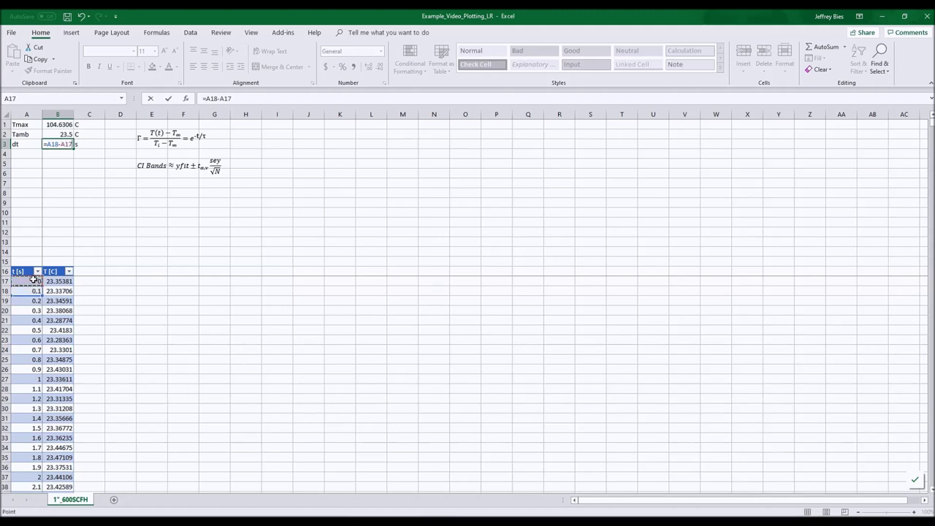
key("Return")
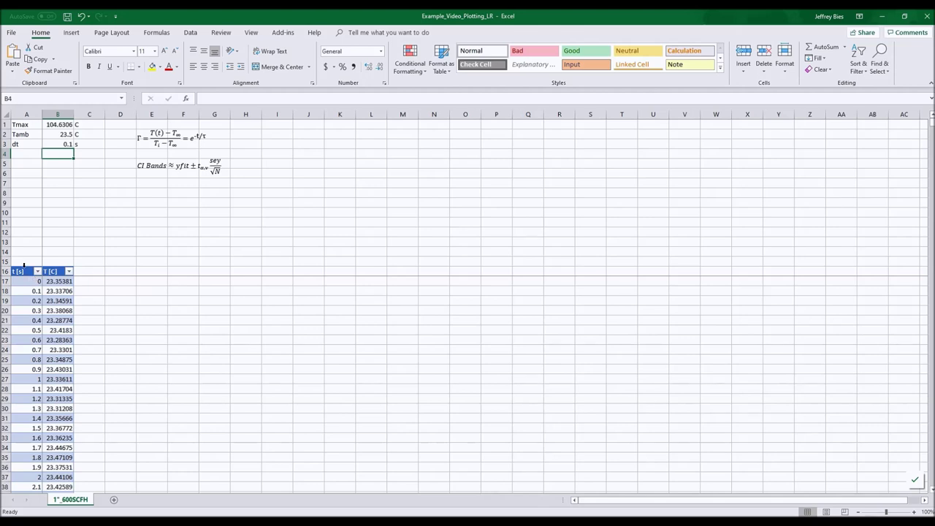
Step: Plot the TemperatureData table as a markers-only scatter chart and move it beside the equations, starting at column H
left_click_drag(23, 266, 46, 267)
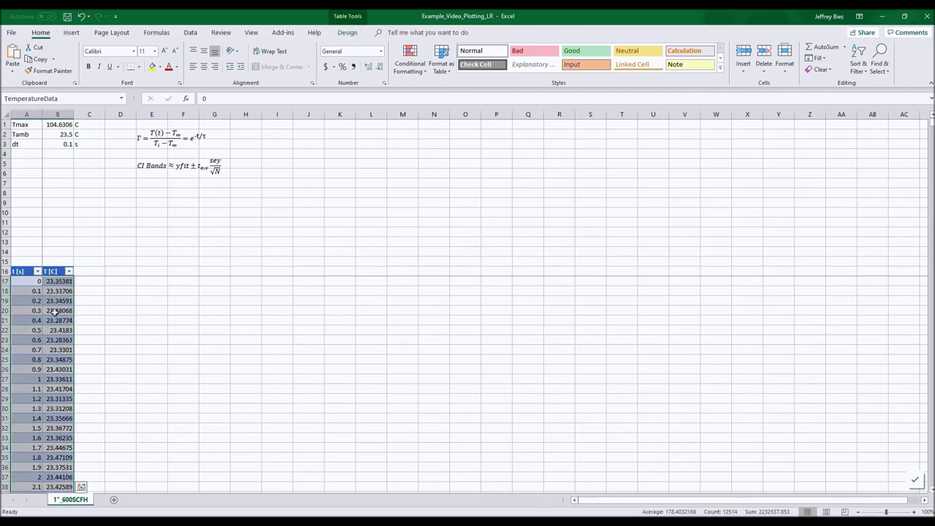
left_click(71, 32)
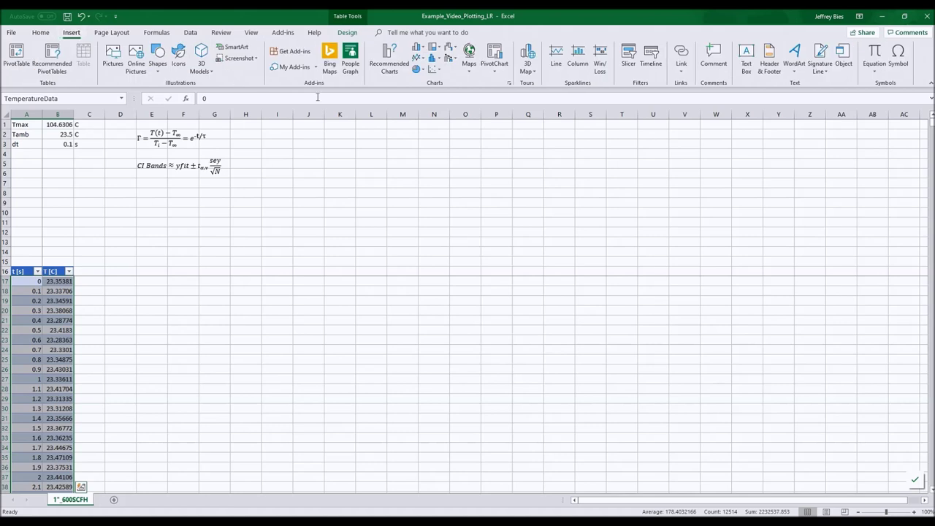
left_click(432, 69)
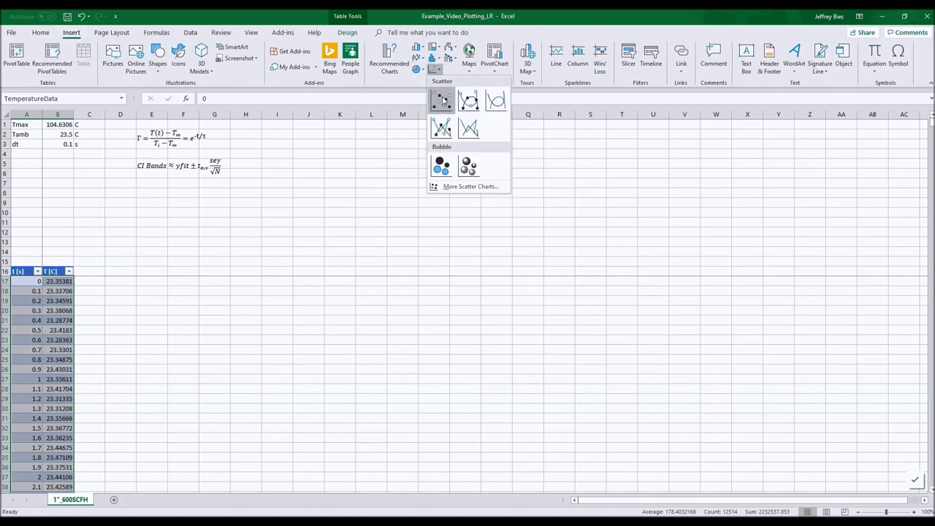
left_click(442, 100)
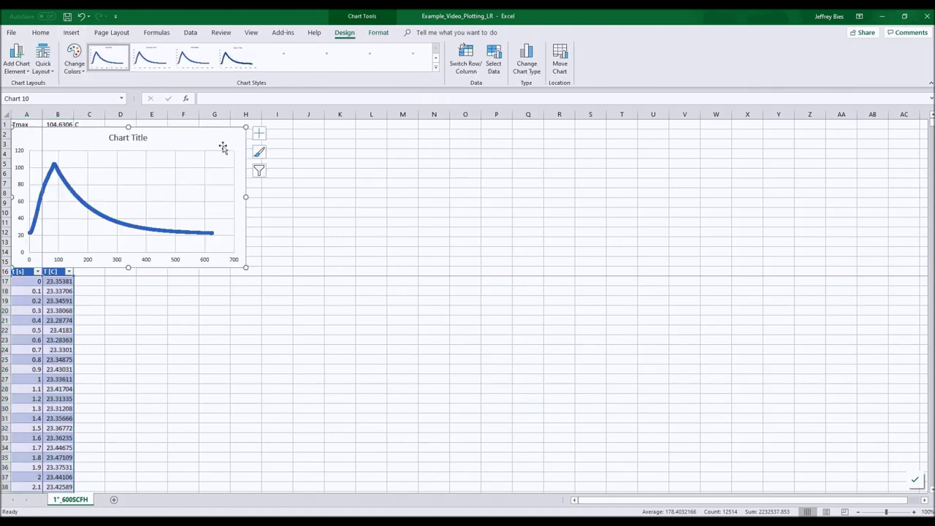
mouse_move(350, 144)
left_mouse_down()
mouse_move(332, 141)
mouse_move(436, 138)
mouse_move(429, 135)
left_mouse_up()
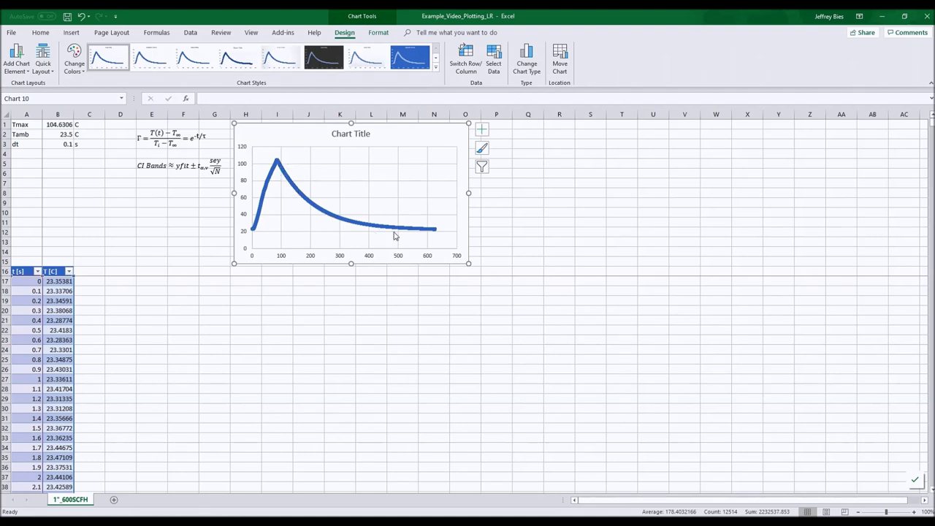
mouse_move(427, 235)
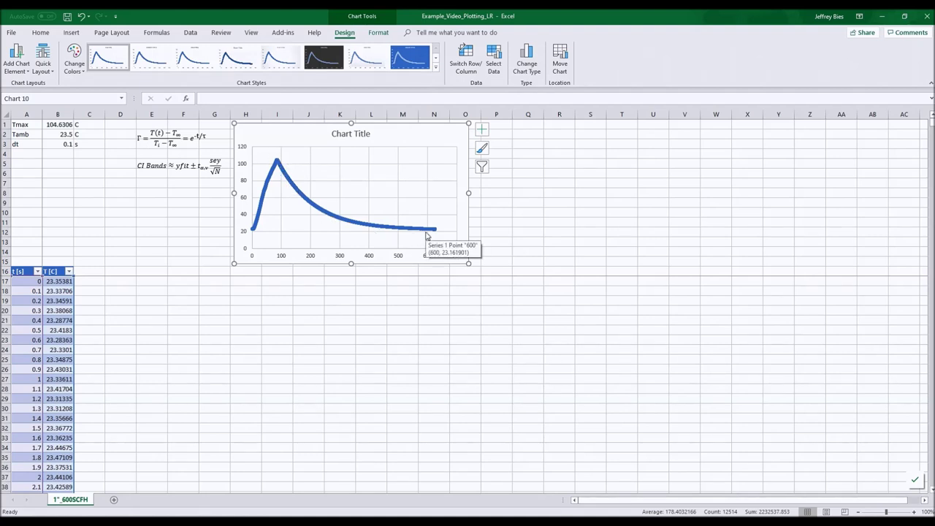
mouse_move(266, 187)
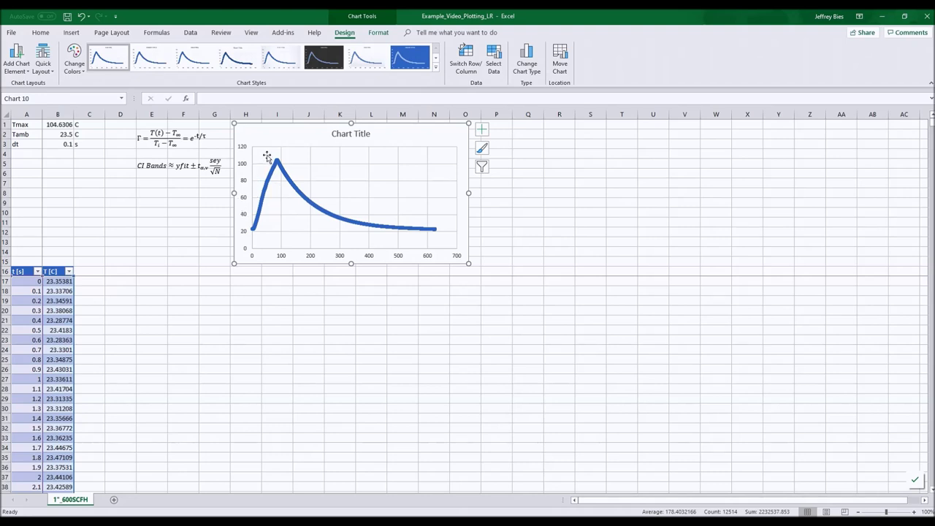
mouse_move(278, 160)
key("Escape")
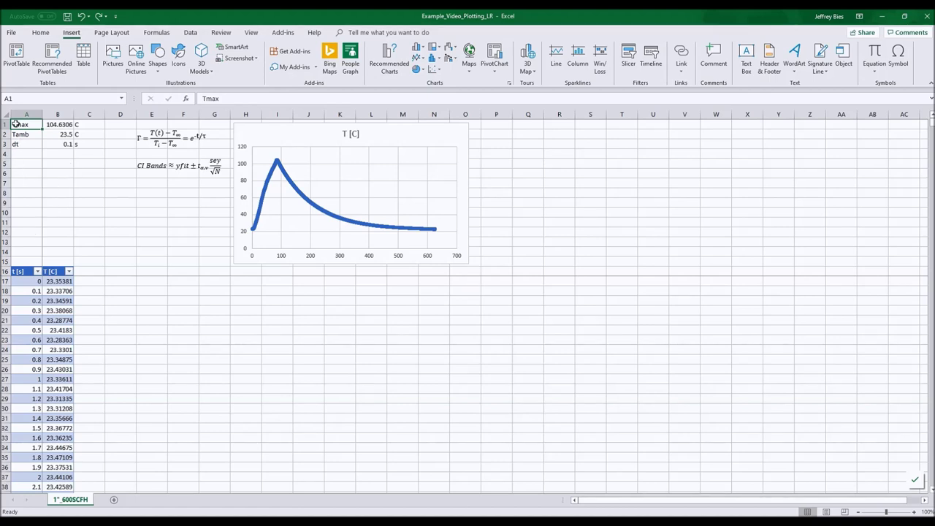
Step: Name cell B1 Tmax so that formulas can refer to it
left_click(66, 127)
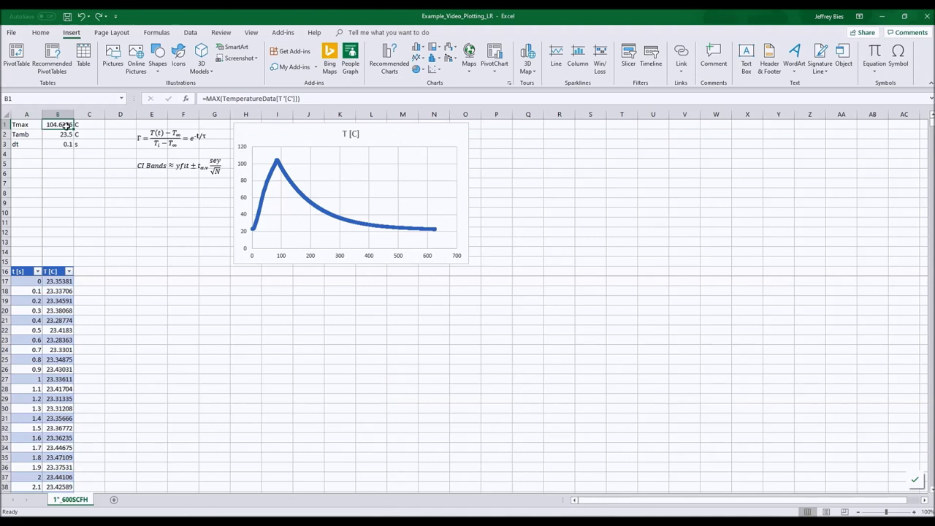
left_click(54, 98)
type("Tmax")
key("Return")
left_click(48, 123)
left_click(120, 202)
Step: Define the name Tamb with Workbook scope for cell B2, and name cell B3 dt
left_click(58, 134)
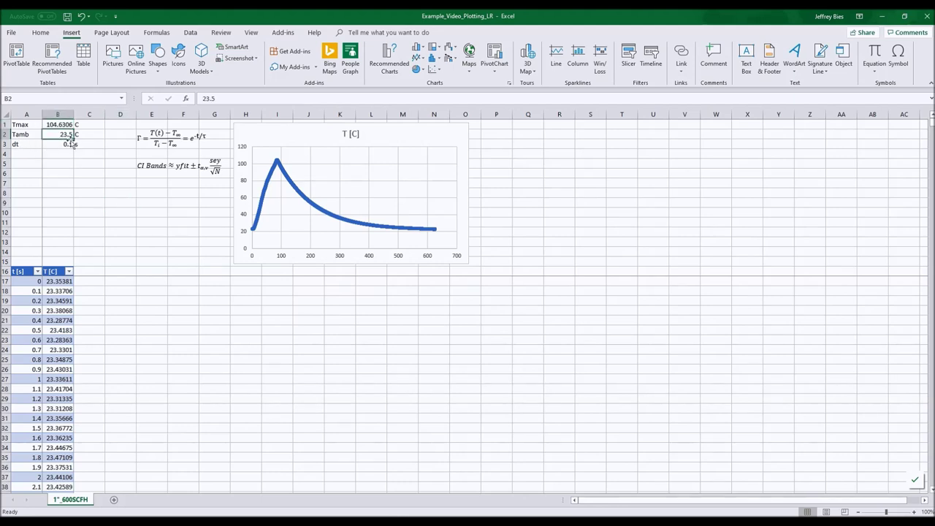
left_click(157, 32)
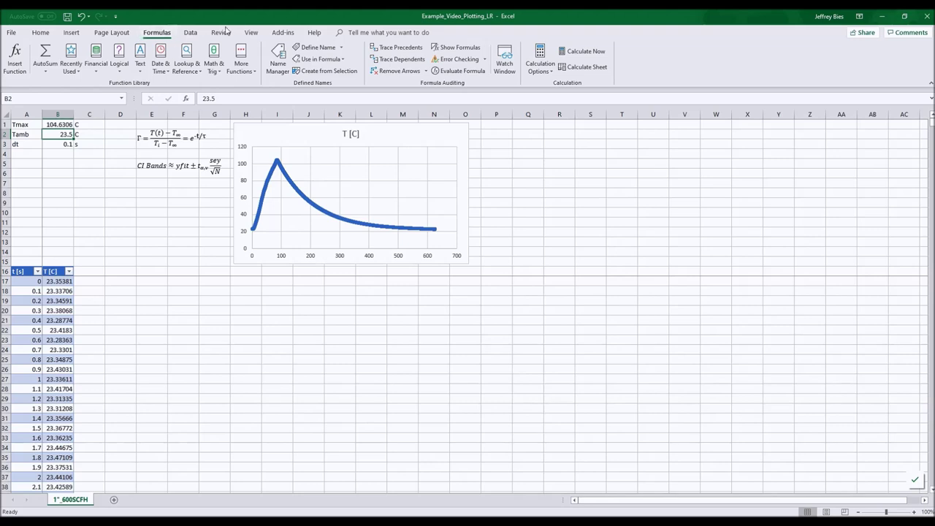
left_click(323, 48)
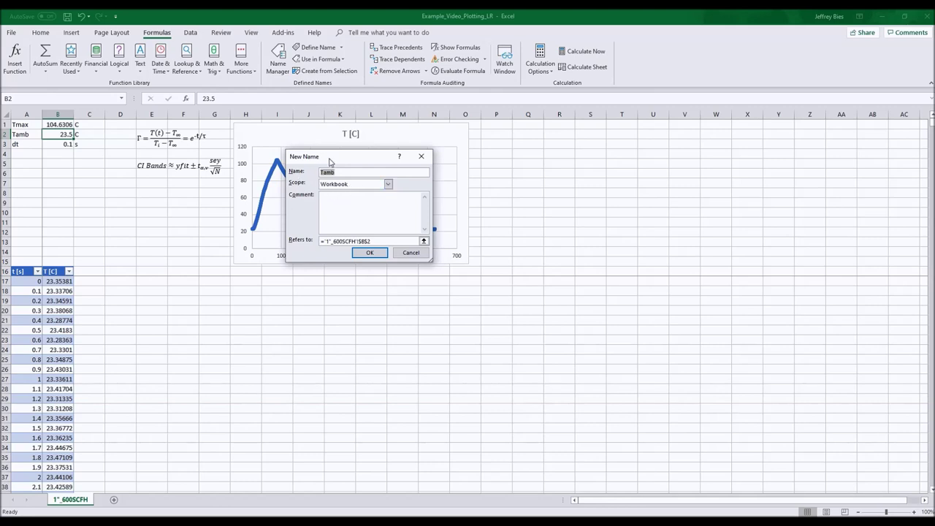
left_click_drag(330, 160, 291, 155)
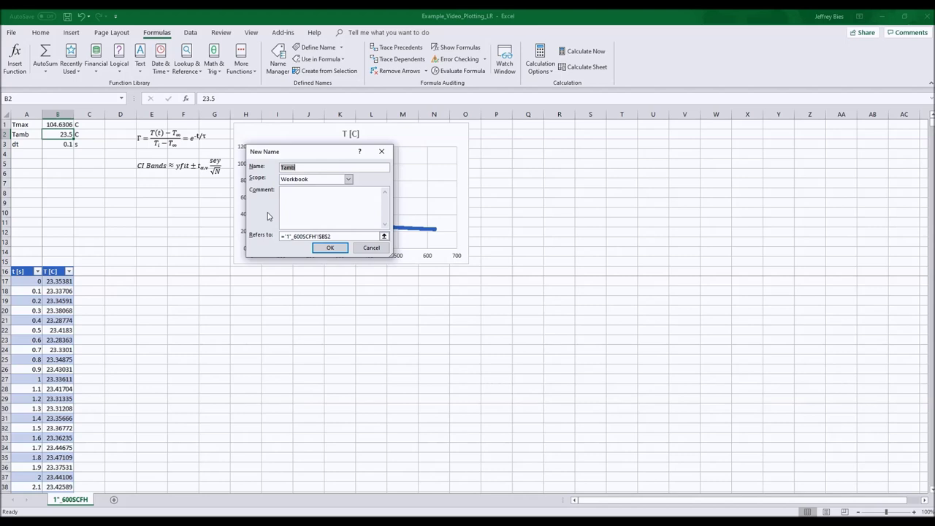
left_click(333, 184)
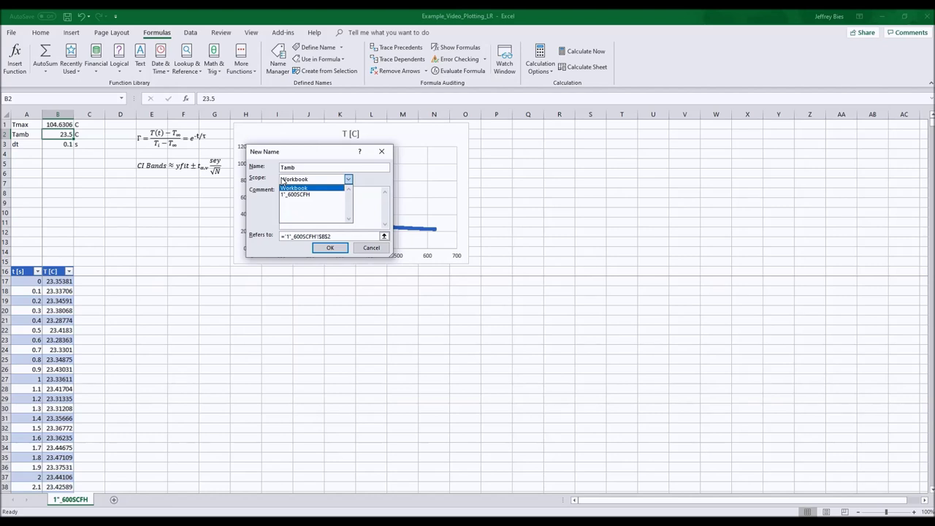
left_click(305, 191)
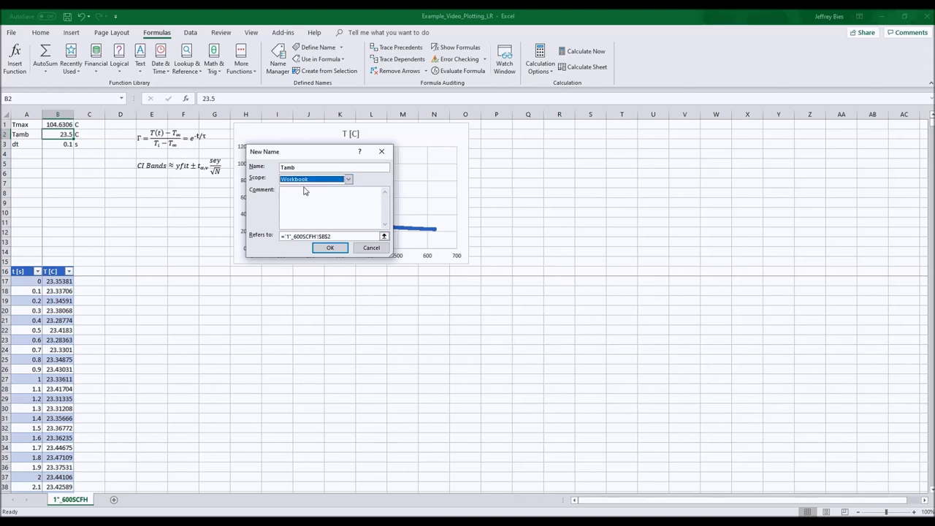
left_click(329, 250)
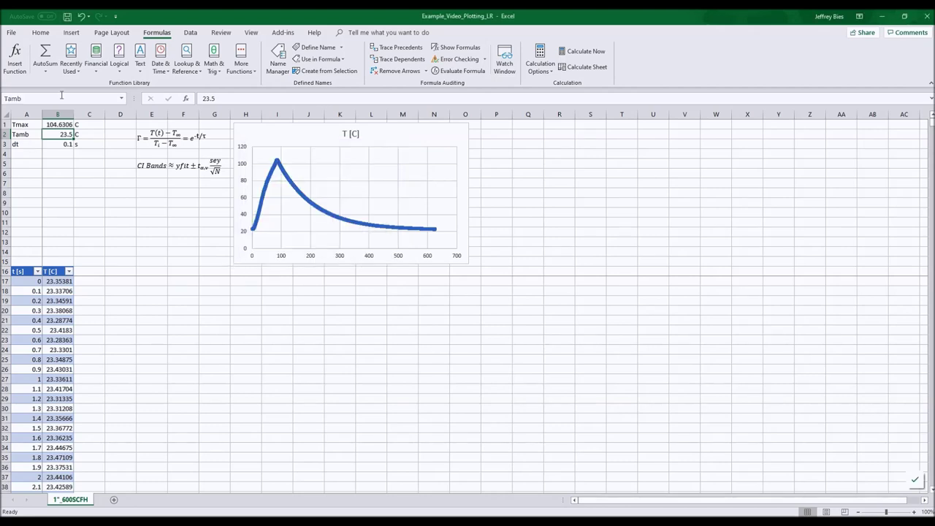
left_click(61, 146)
left_click(47, 98)
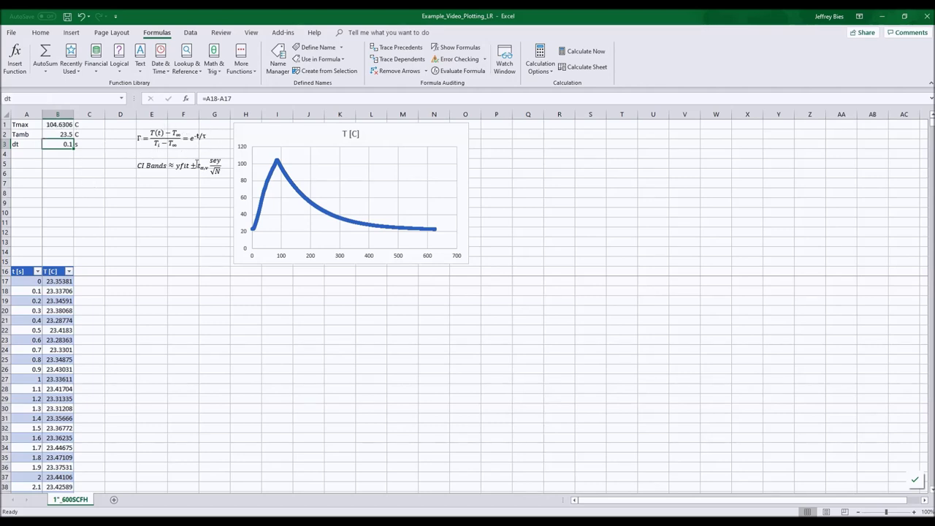
Step: Extend the table with the column headers t_shift [s] in C16 and Γ in D16, and auto-fit column C
left_click(91, 270)
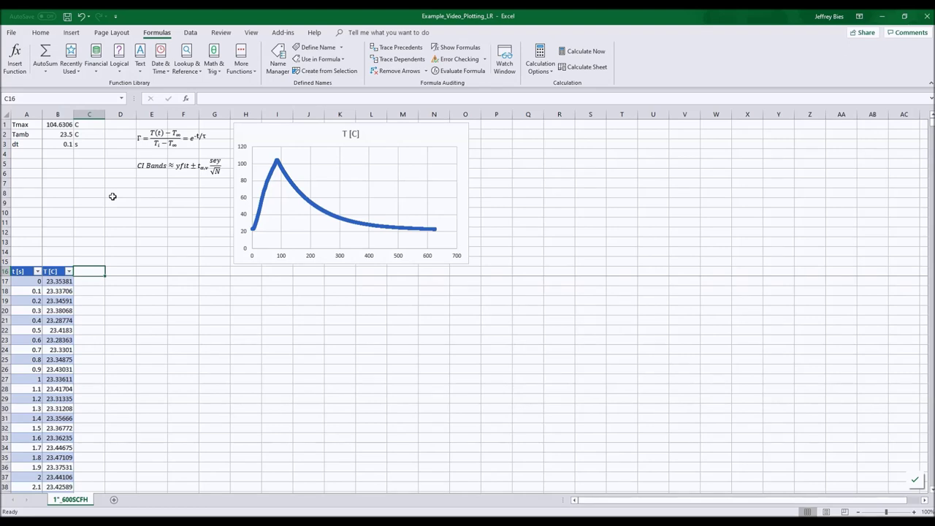
type("t")
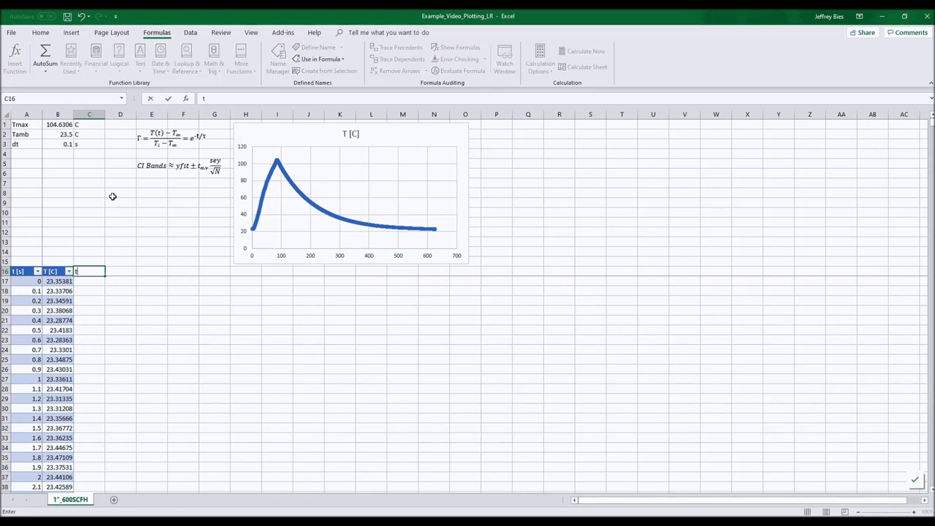
type("_shift")
key("Return")
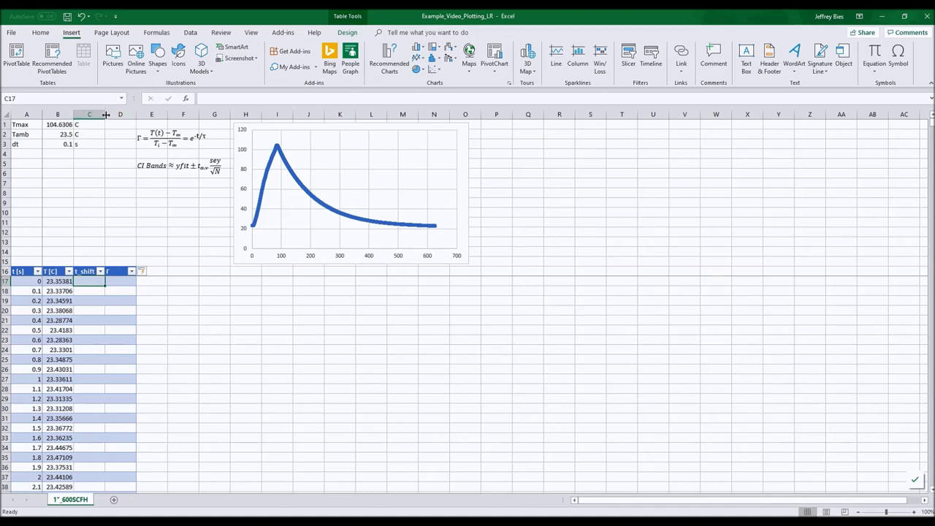
double_click(105, 114)
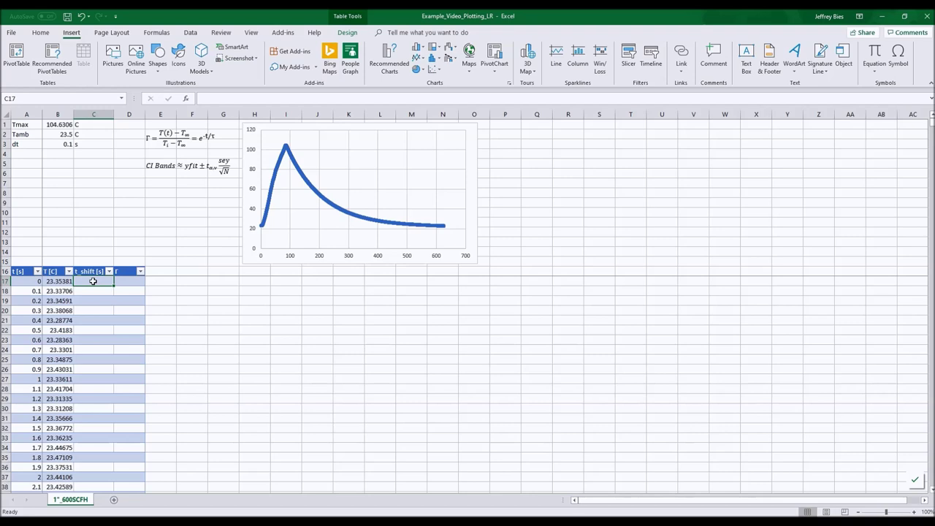
Step: Fill the t_shift [s] column from C17 with =IF(ISNUMBER(C16),C16+dt,IF([@[T '[C']]]=Tmax,0,""))
type("=IF(")
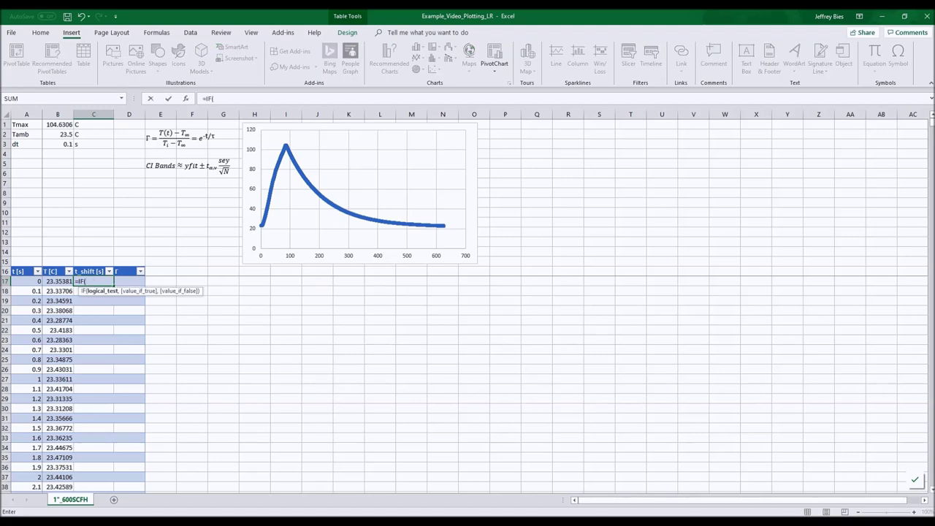
type("ISNUMBER(C16),C16+dt,IF([@[T '[C']]]=Tmax,0,\"\"))")
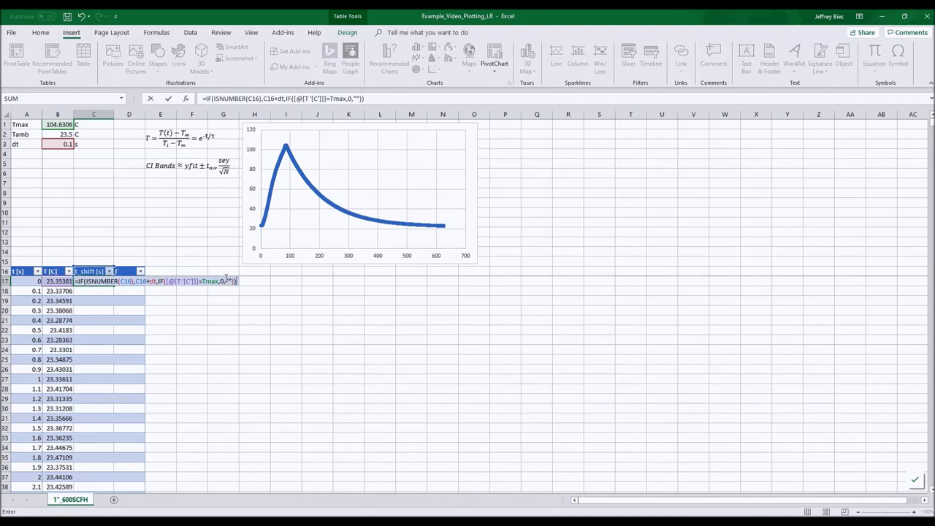
left_click(97, 291)
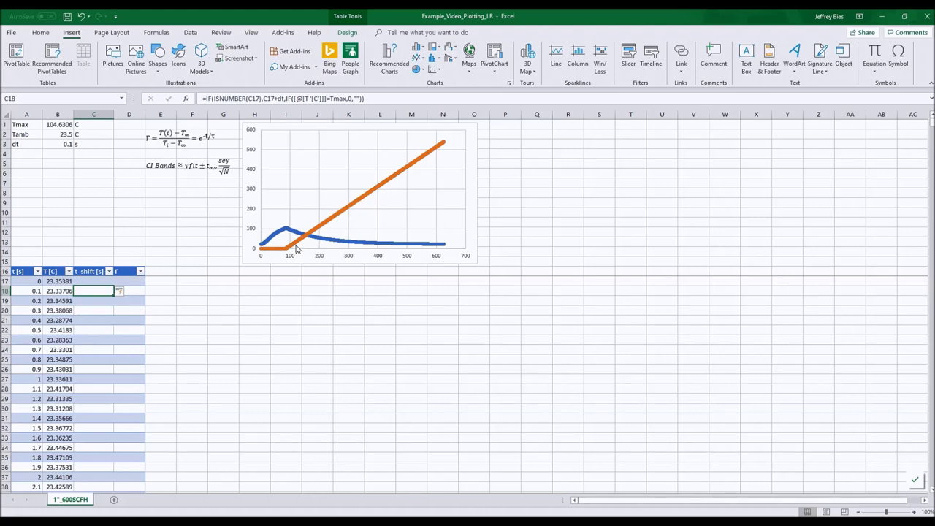
Step: Delete the t_shift series from the chart and check the t_shift [s] values around the maximum temperature row
left_click(382, 184)
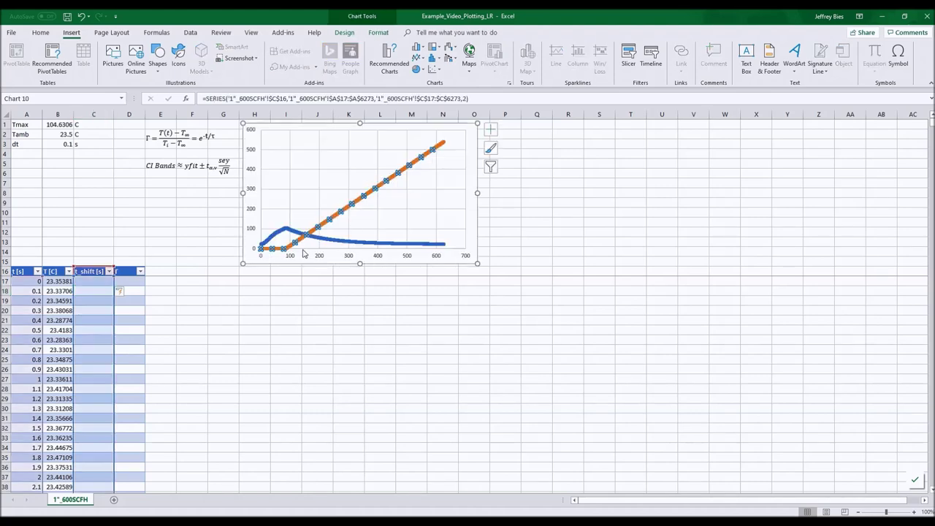
key("Delete")
scroll(99, 300, "down", 20)
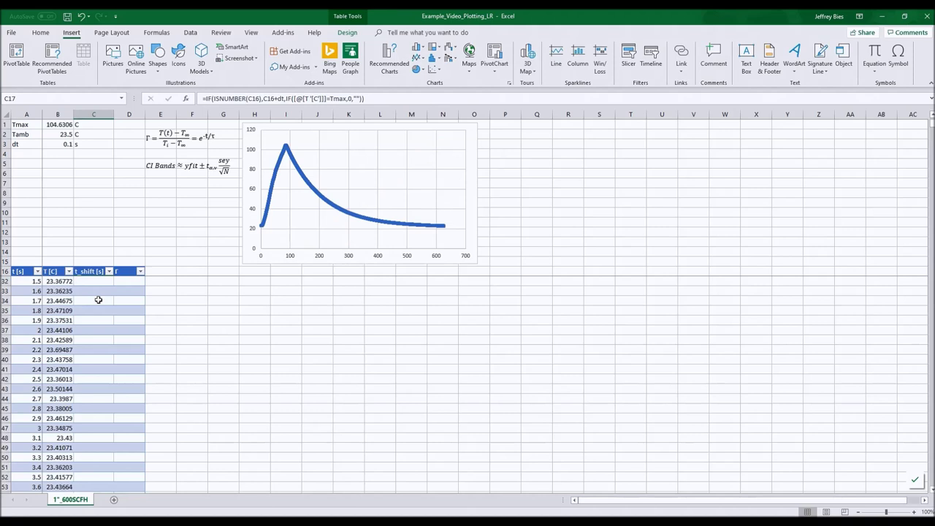
scroll(100, 300, "down", 20)
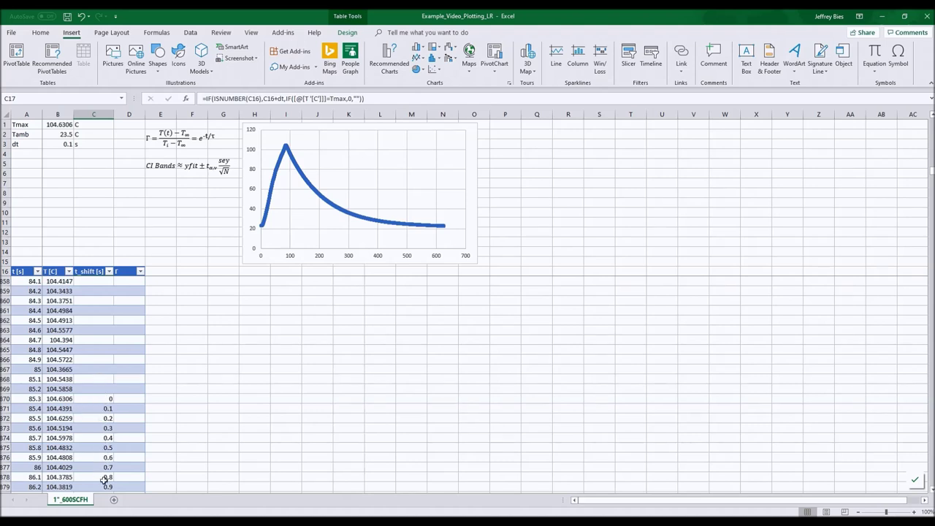
left_click(88, 386)
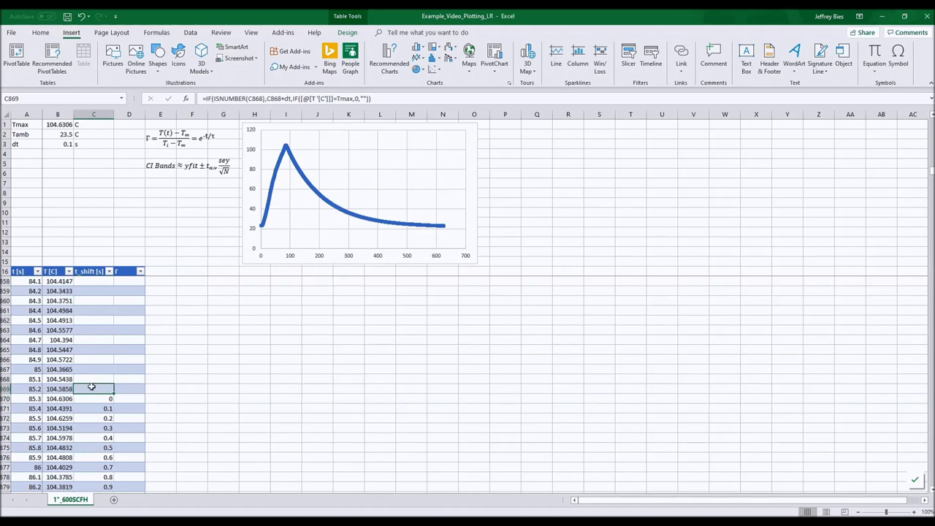
key("ctrl+Up")
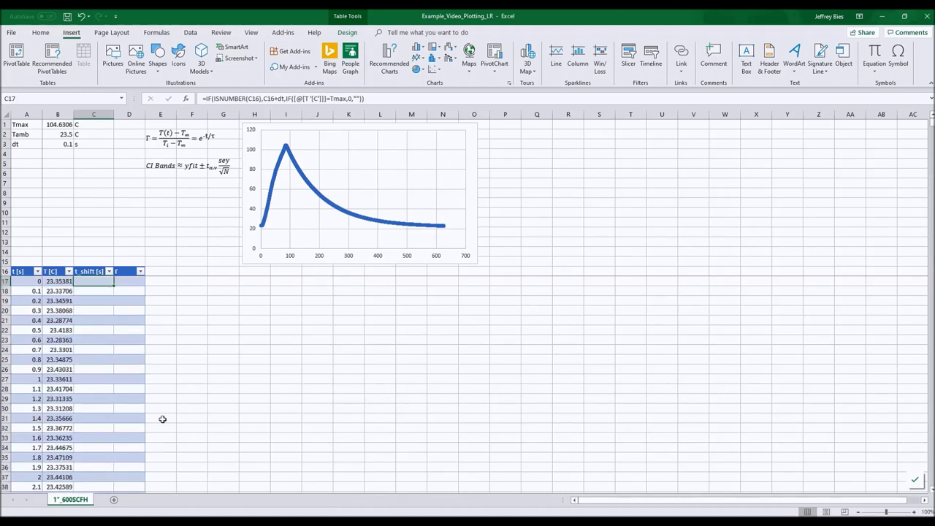
Step: Fill the Γ column from D17 with =IF(ISNUMBER([@[t_shift '[s']]]),([@[T '[C']]]-Tamb)/(Tmax-Tamb),"")
left_click(126, 282)
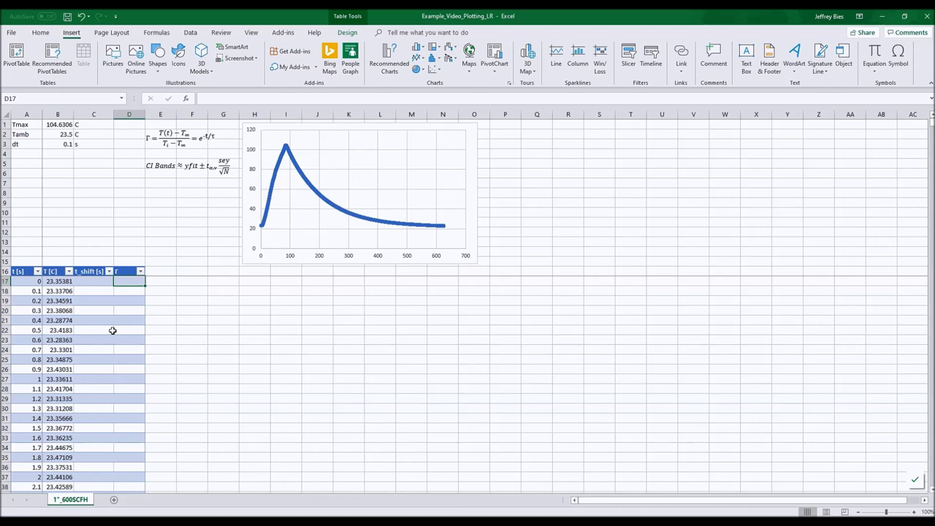
type("=IF(isnu")
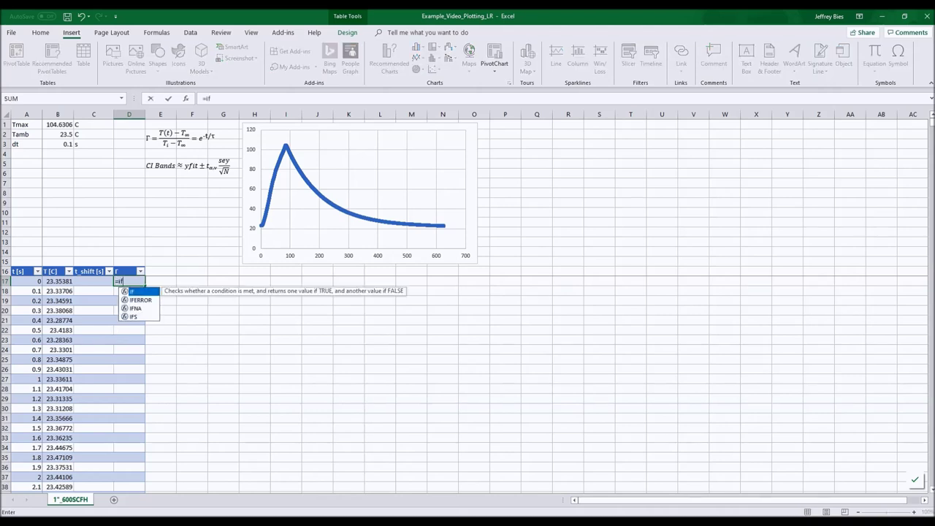
key("Tab")
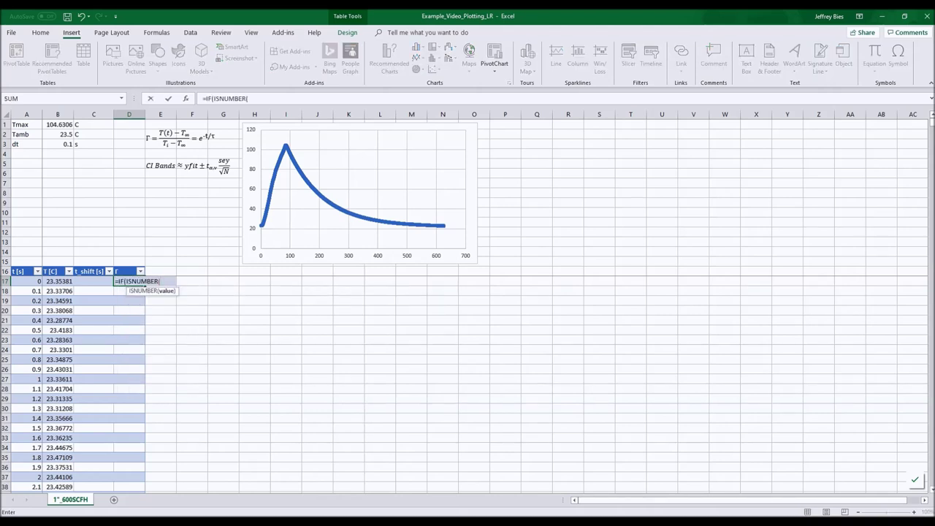
key("Left")
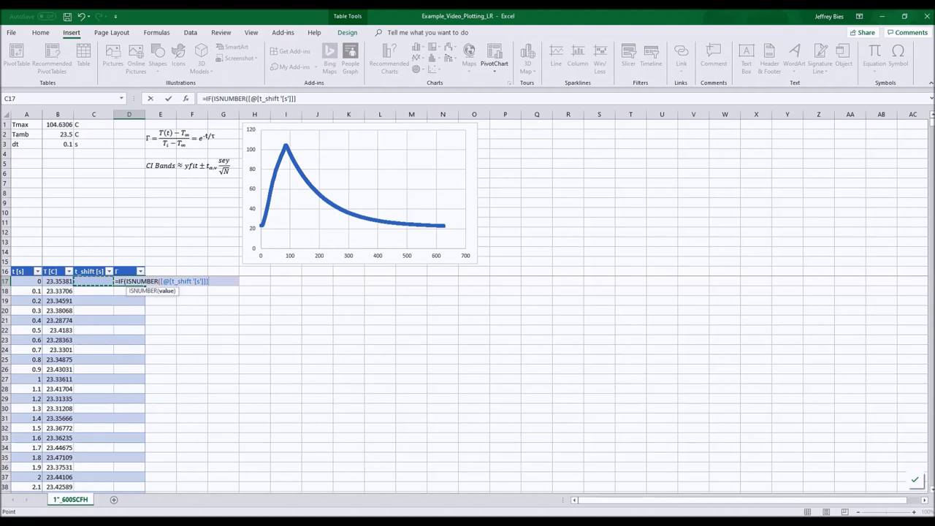
type("),")
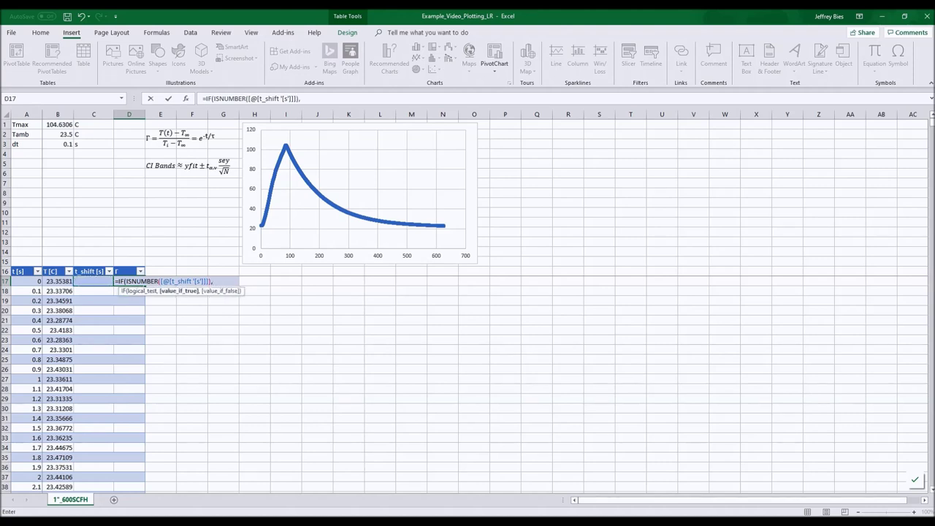
type("([@[T '[C']]]-Tamb)/(Tmax-Tamb),")
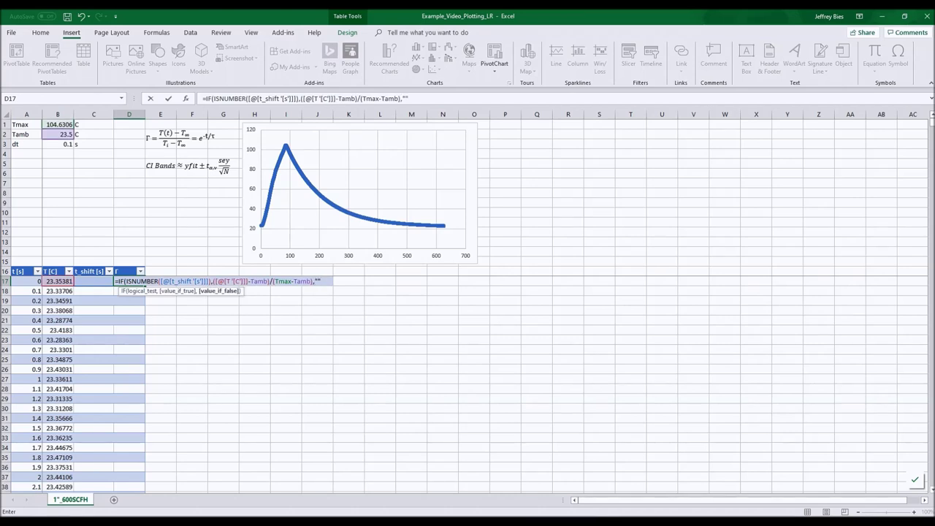
type("\"\")")
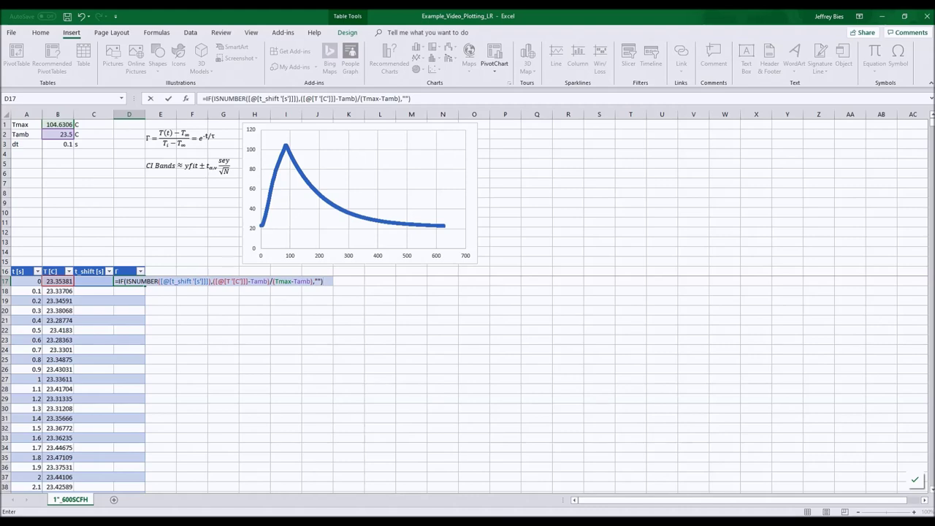
key("Return")
Step: Filter the t_shift [s] column to exclude blank rows
scroll(126, 326, "down", 20)
scroll(126, 326, "down", 20)
scroll(127, 322, "down", 20)
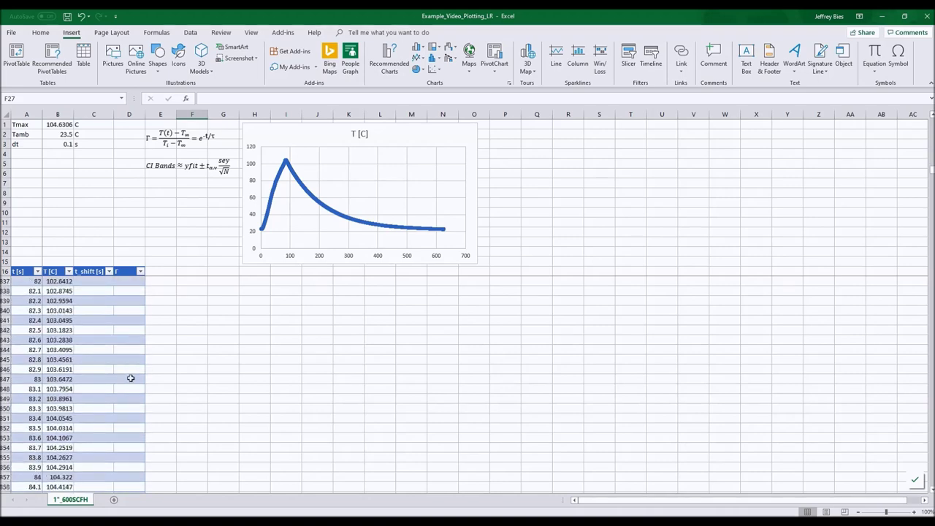
scroll(131, 378, "down", 15)
scroll(131, 379, "up", 9)
scroll(132, 379, "down", 2)
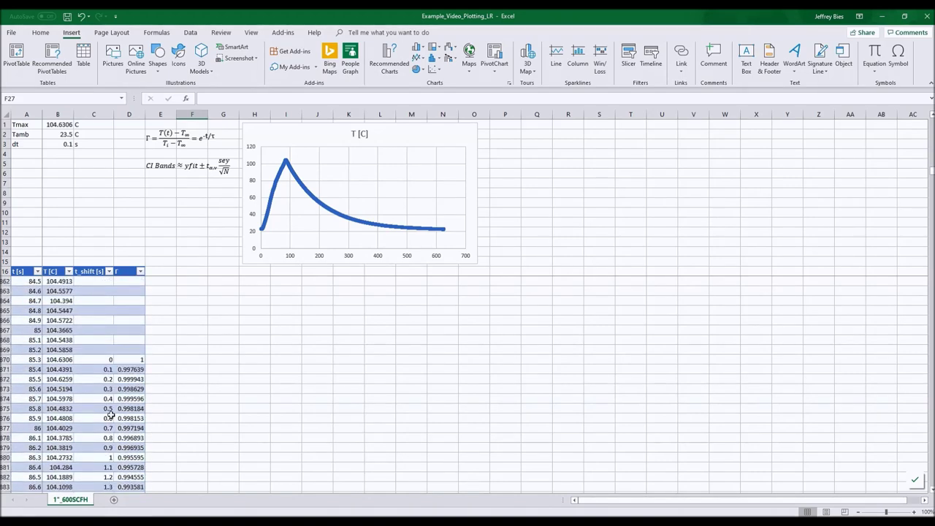
left_click(109, 272)
left_click_drag(123, 378, 122, 437)
left_click(27, 438)
left_click(73, 458)
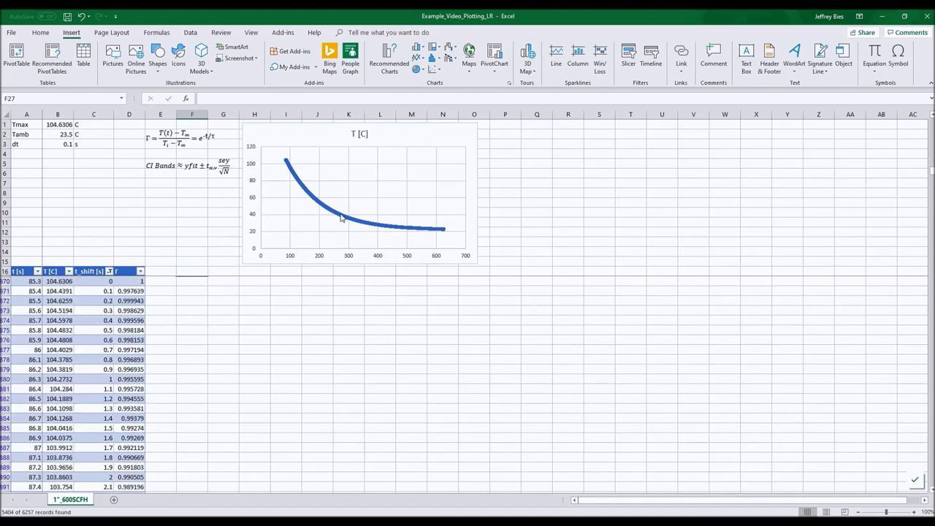
Step: Change the chart series to plot the Γ column against t_shift [s], with header D16 as the series name
left_click(312, 200)
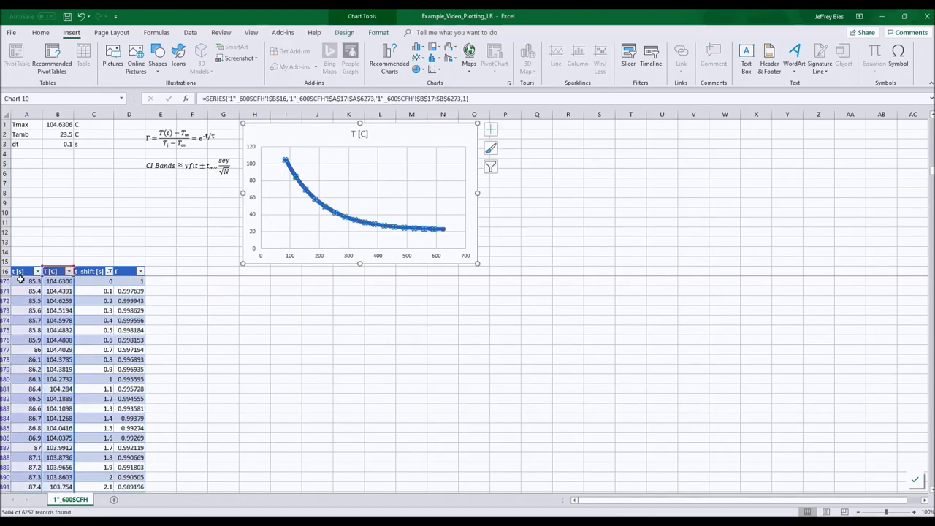
left_click_drag(23, 297, 133, 304)
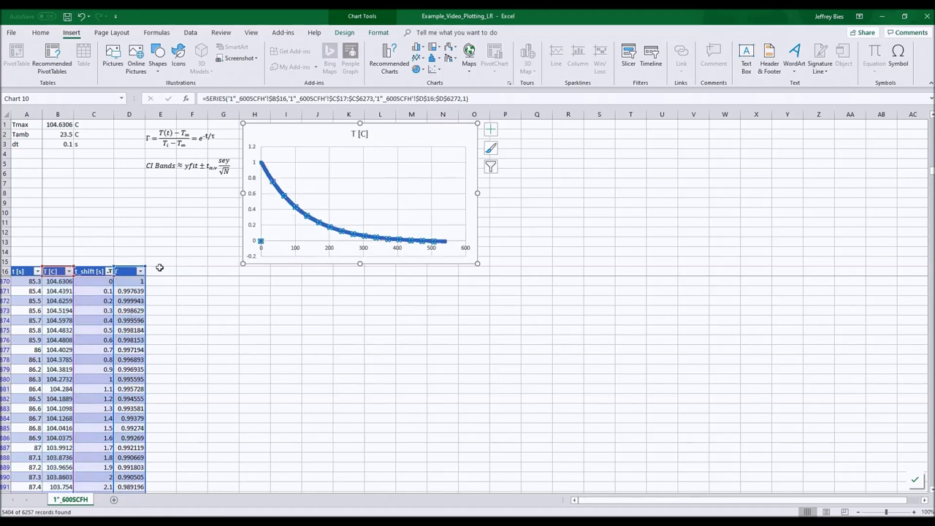
left_click_drag(111, 271, 141, 276)
left_click_drag(61, 271, 127, 273)
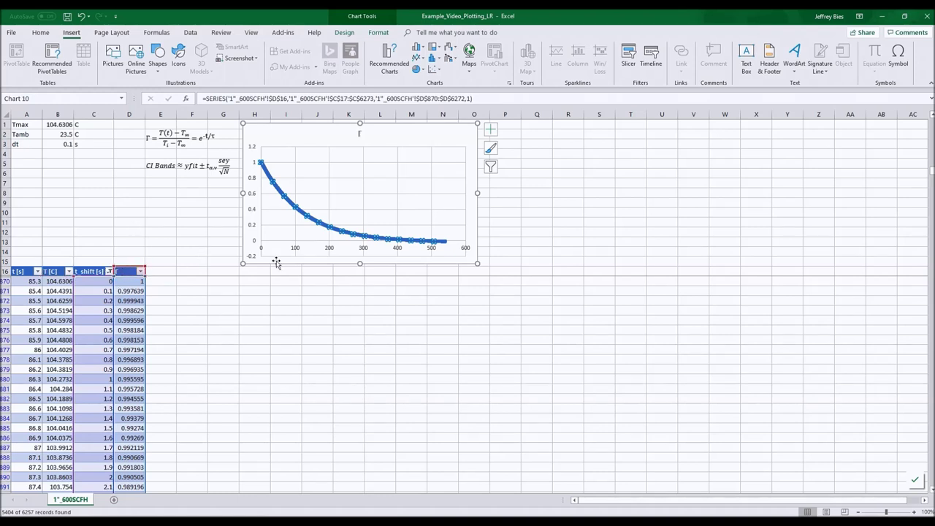
left_click(223, 301)
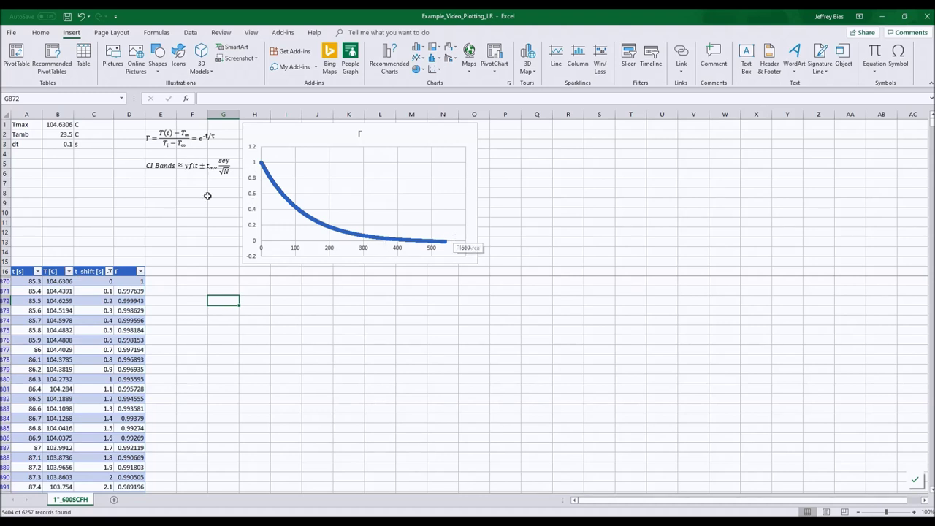
Step: Add headers ln(Γ), yfit, CI+ and CI- from E16, and fill ln(Γ) with =IF(AND([@Γ]>0.1,[@Γ]<0.9),IF(AND([@Γ]<0.5,ISTEXT(E869)),"",LN([@Γ])),"") in E870
left_click(166, 269)
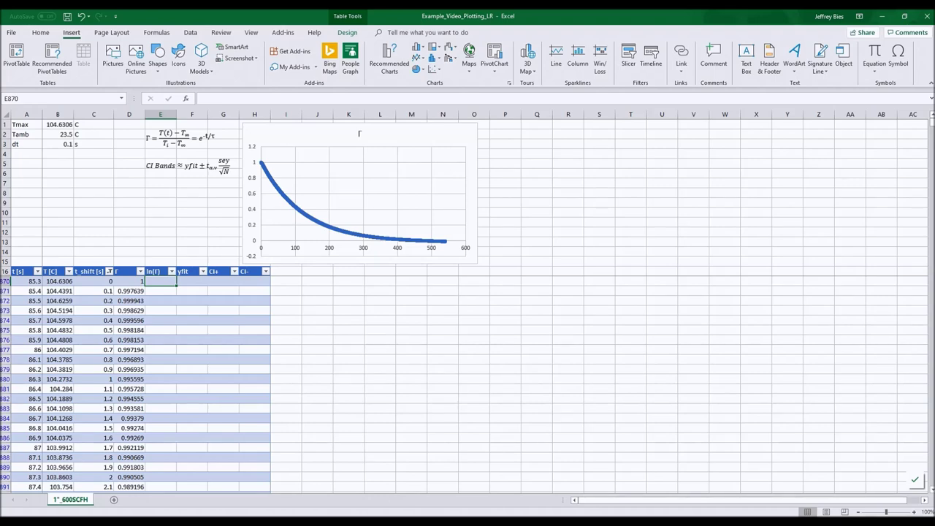
key("F2")
type("=IF(AND([@Γ]>0.1,[@Γ]<0.9),IF(AND([@Γ]<0.5,ISTEXT(E869)),\"\",LN([@Γ])),\"\")")
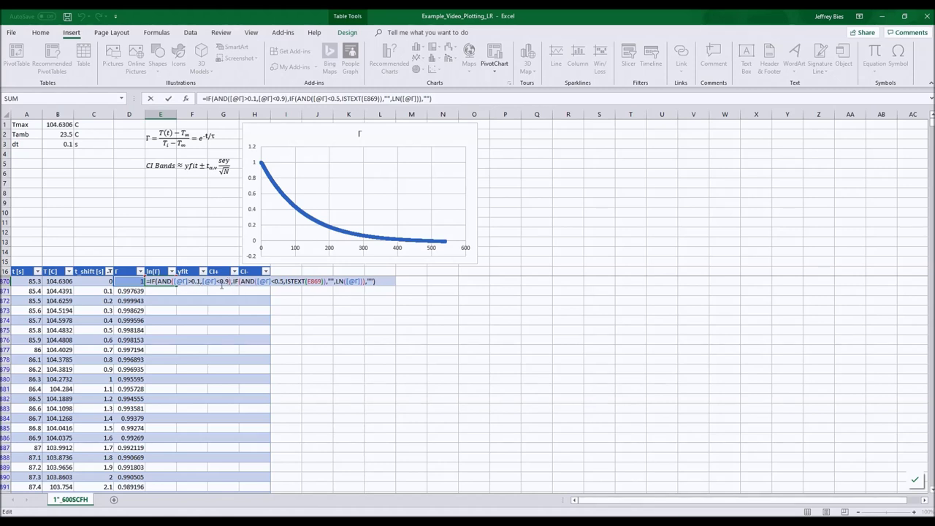
left_click(232, 283)
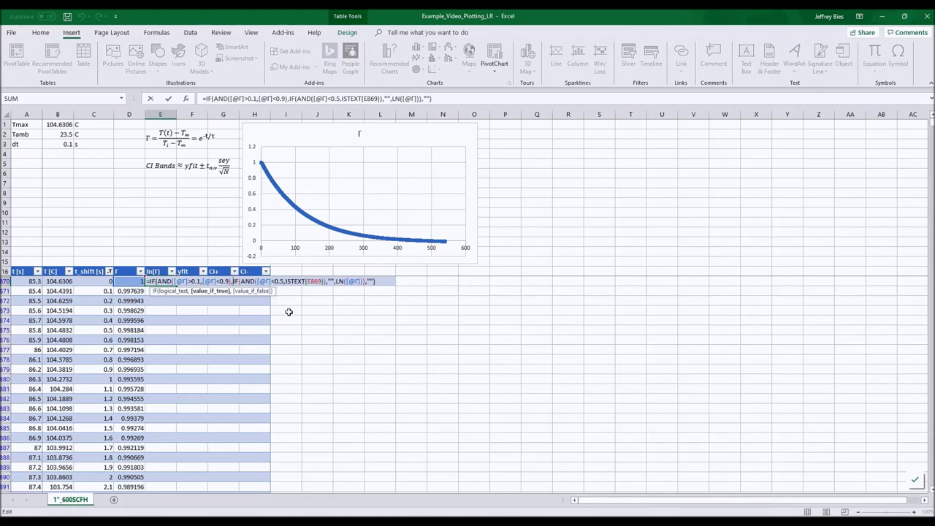
key("Return")
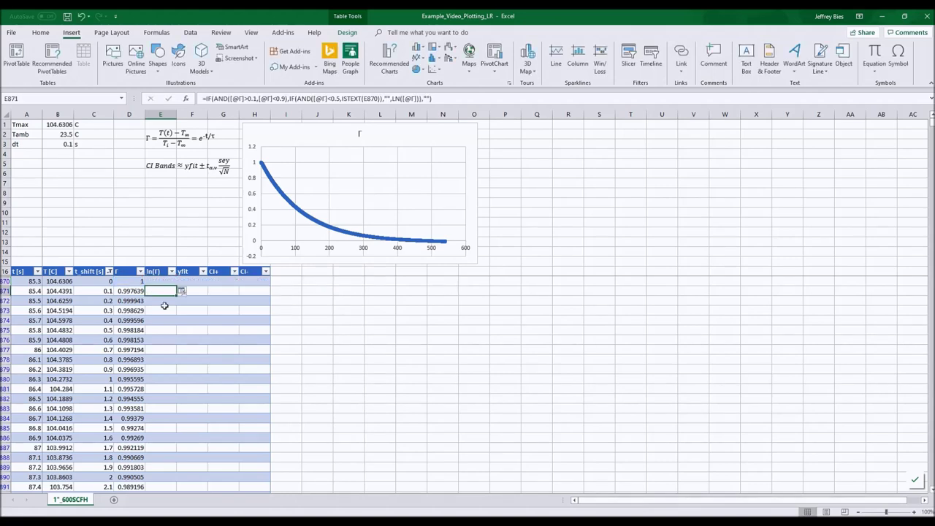
Step: Check the ln(Γ) column at the rows where its values begin and end, near Γ of 0.9 and 0.1
scroll(164, 305, "down", 20)
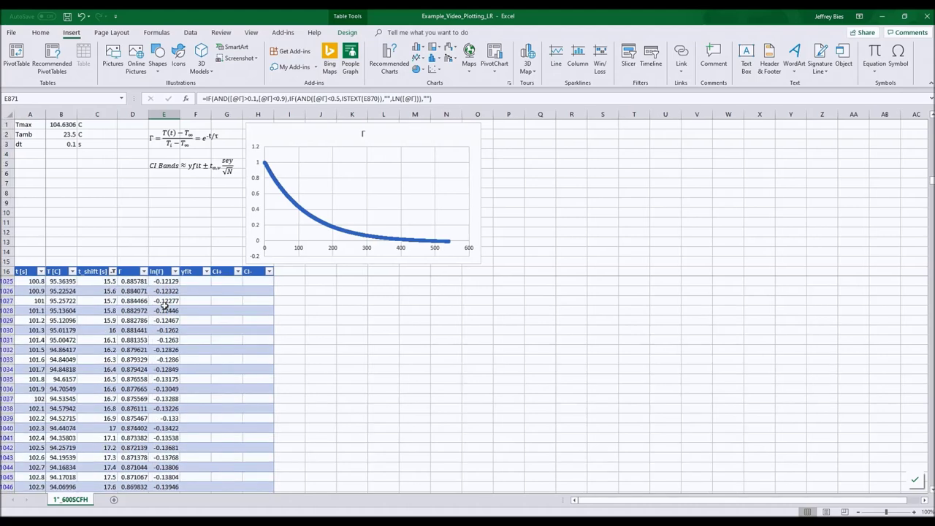
scroll(165, 306, "up", 5)
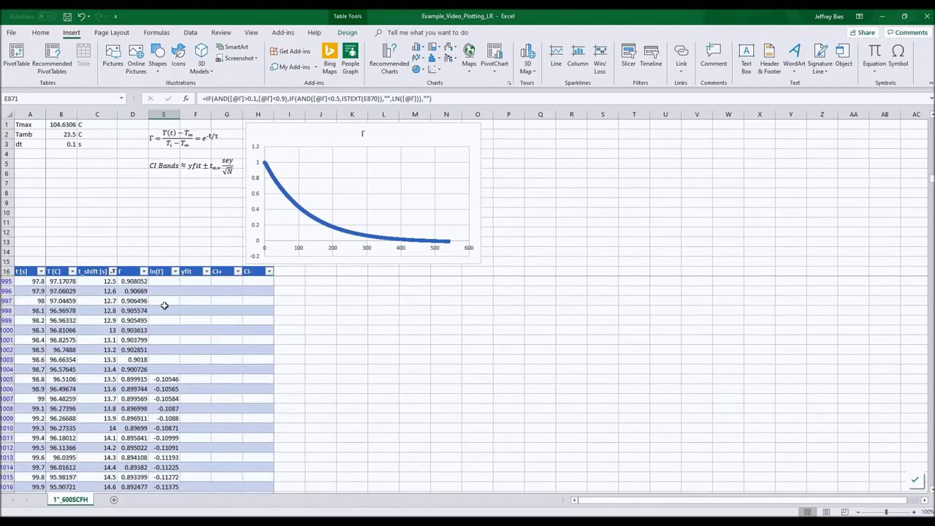
scroll(165, 305, "down", 20)
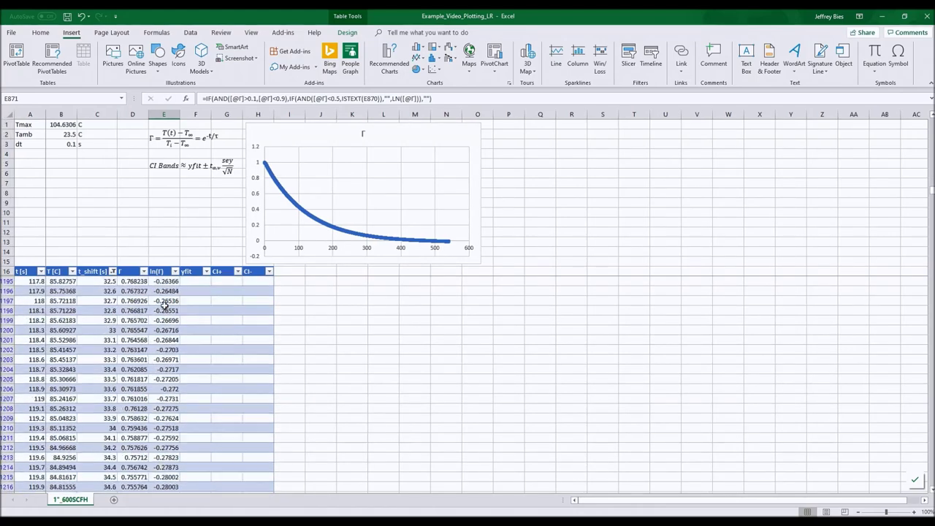
scroll(165, 305, "down", 20)
left_click_drag(931, 202, 921, 322)
scroll(175, 387, "down", 8)
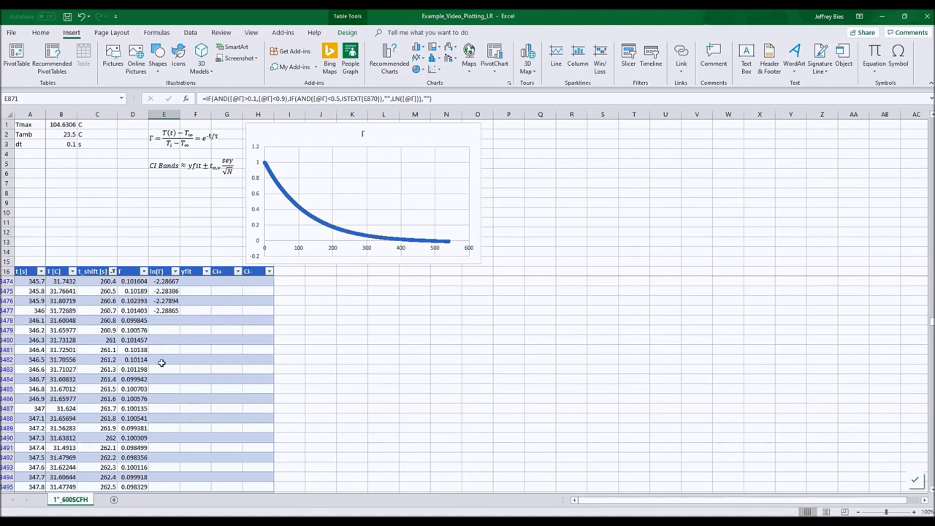
key("Up")
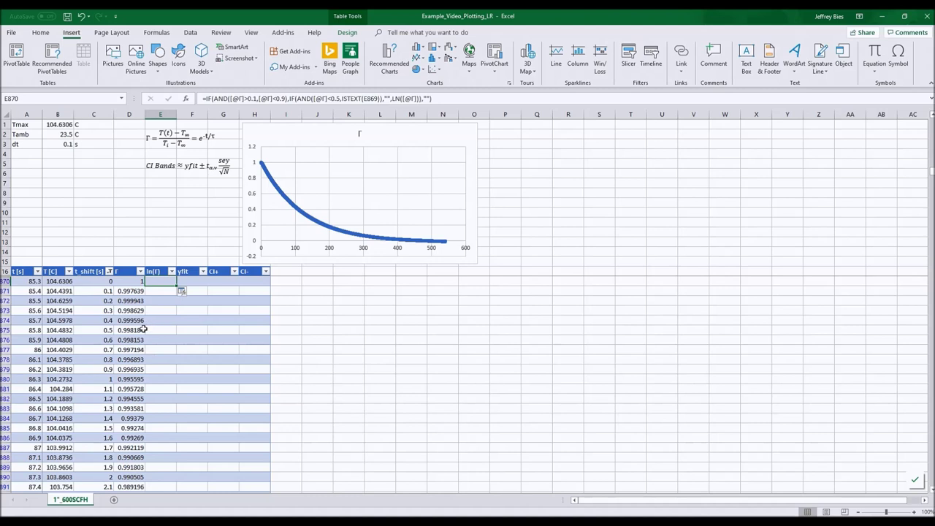
left_click(192, 284)
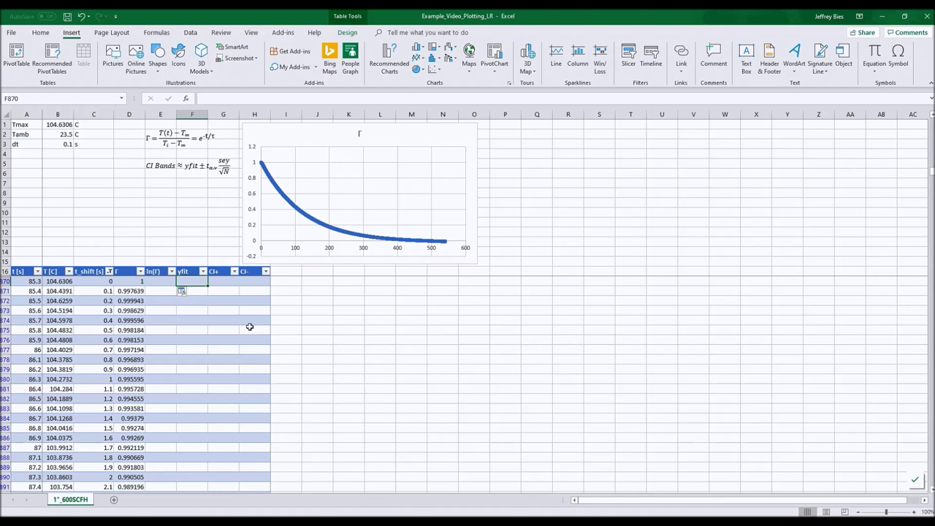
left_click_drag(58, 182, 95, 224)
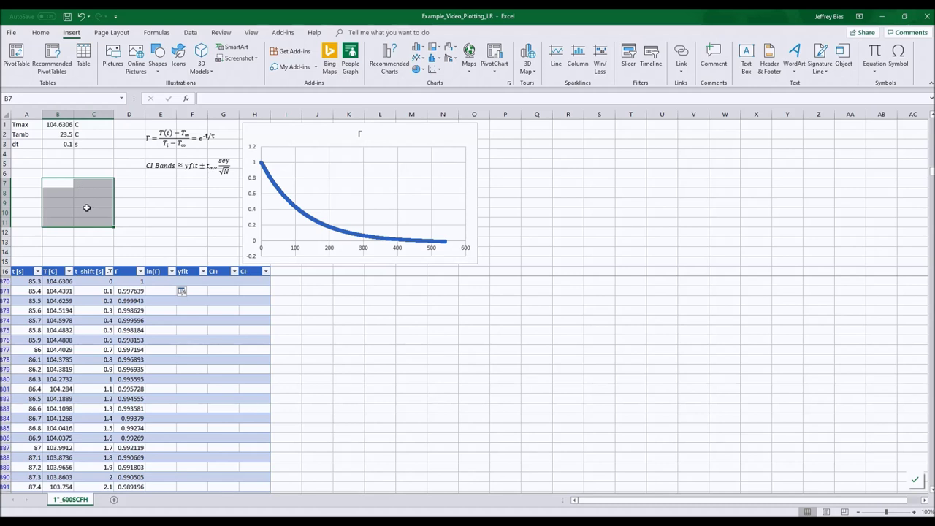
type("=line")
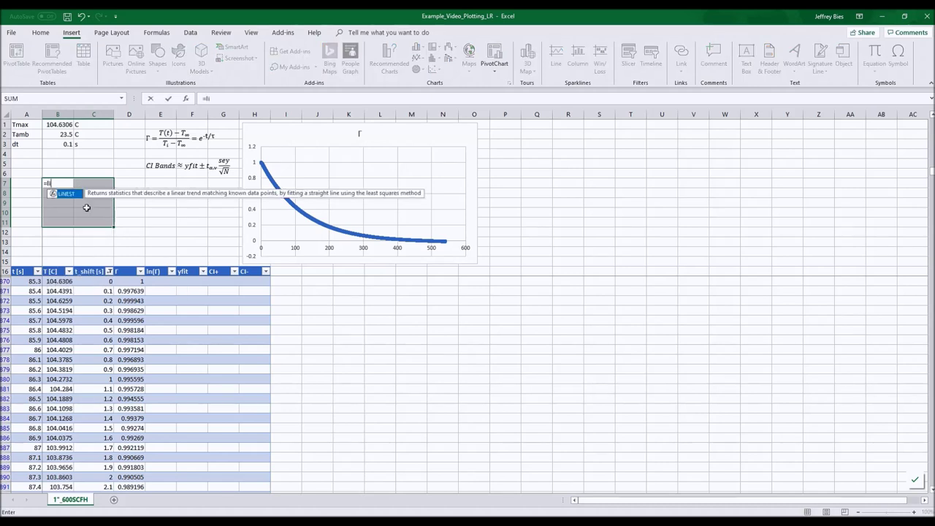
key("Tab")
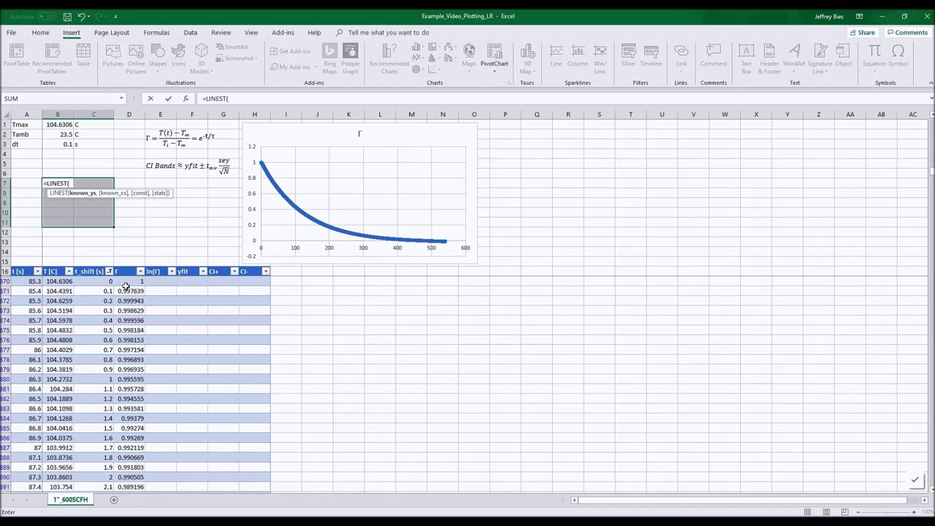
key("BackSpace")
key("BackSpace")
key("BackSpace")
key("BackSpace")
key("BackSpace")
key("BackSpace")
key("BackSpace")
key("BackSpace")
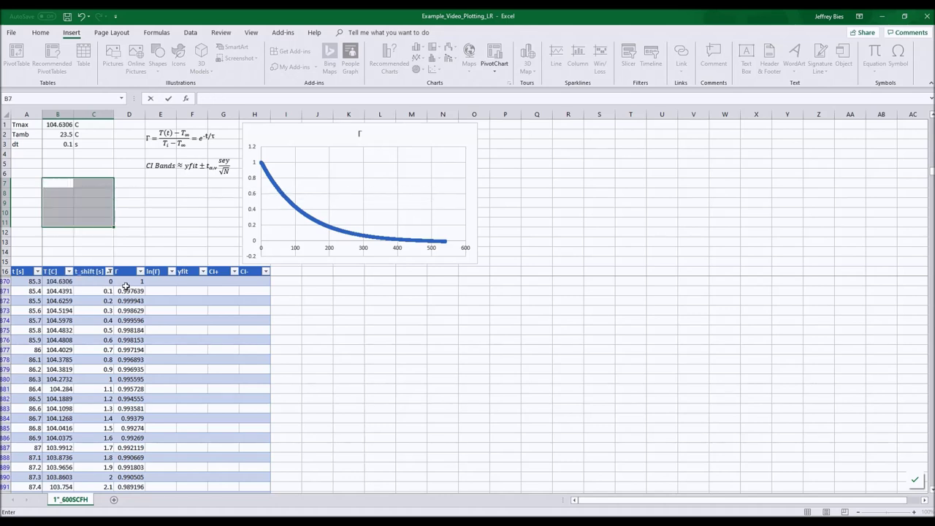
key("Escape")
left_click_drag(131, 231, 132, 223)
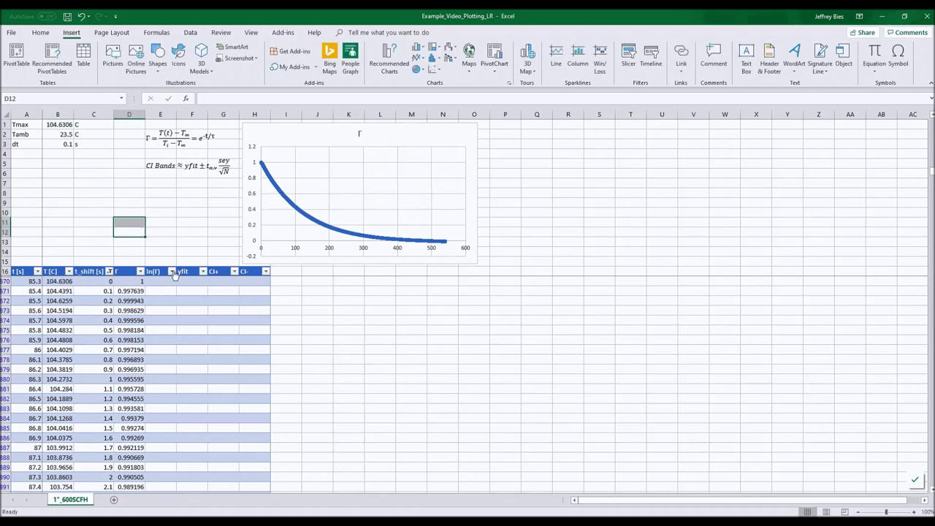
Step: Filter the ln(Γ) column to exclude blank rows
left_click(172, 272)
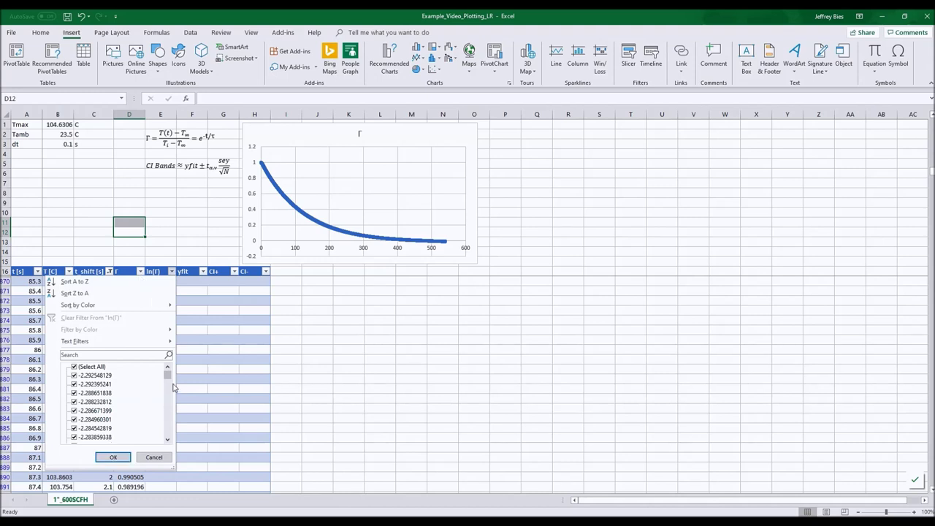
left_click_drag(167, 377, 176, 447)
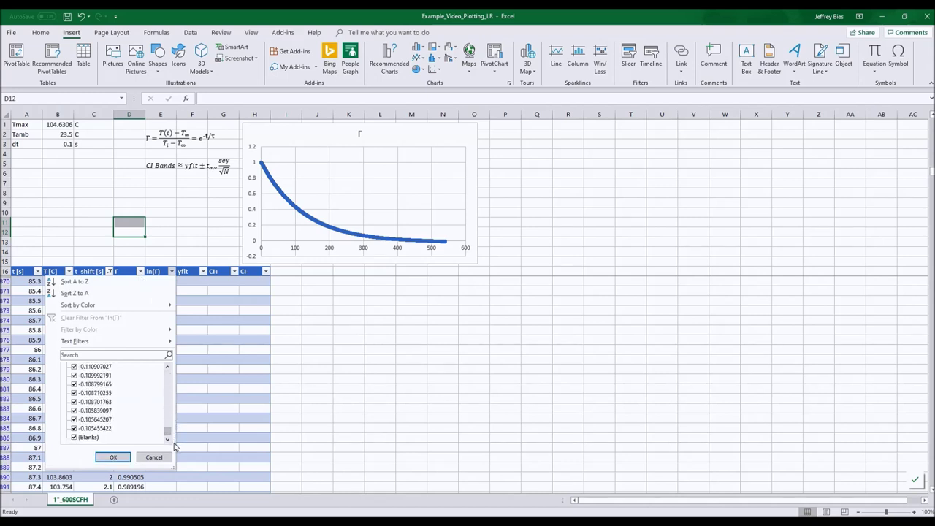
left_click(76, 438)
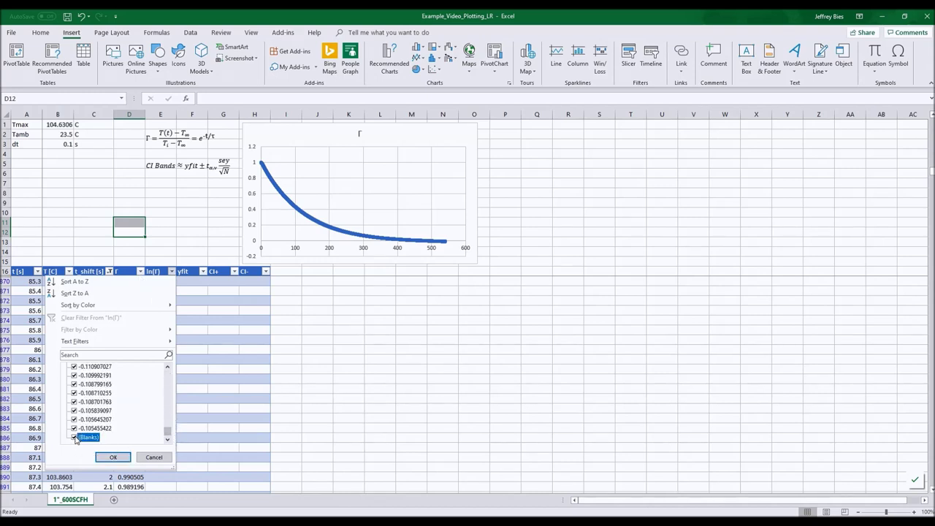
left_click(113, 458)
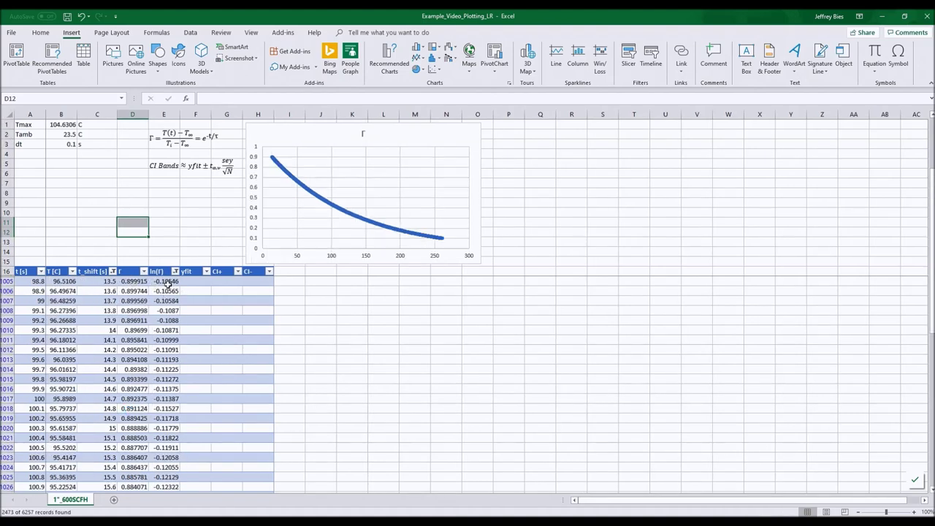
Step: Enter =LINEST(E1005:E3477,C1005:C3477,FALSE,TRUE) as an array formula in B7:C11, regressing ln(Γ) on t_shift [s]
left_click(130, 214)
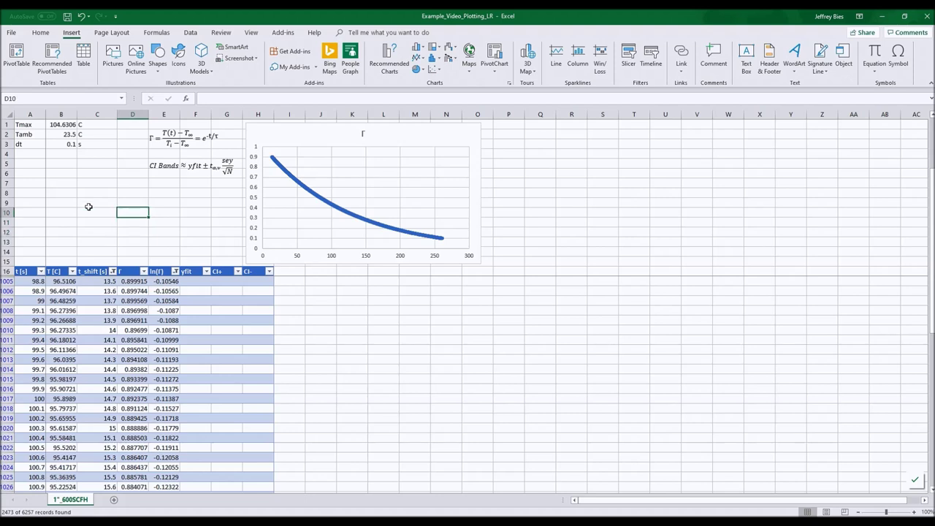
left_click_drag(60, 183, 95, 220)
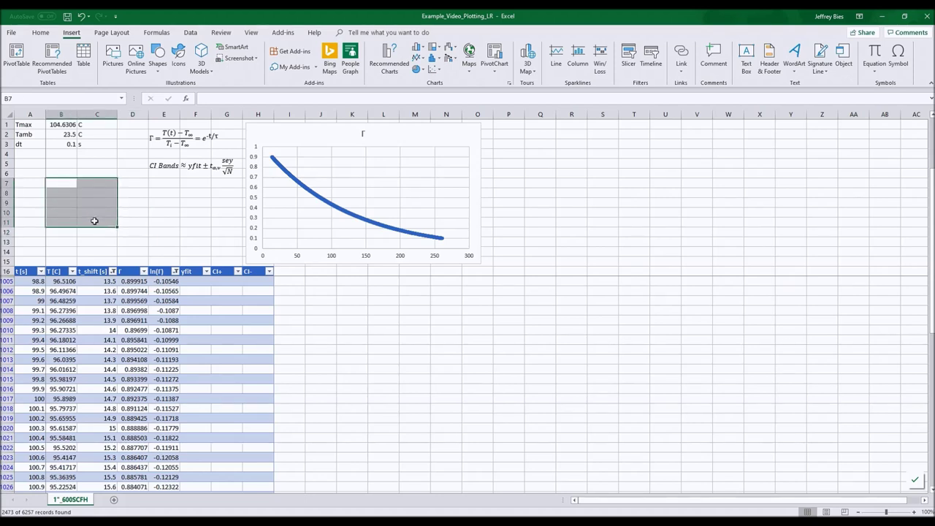
type("=I")
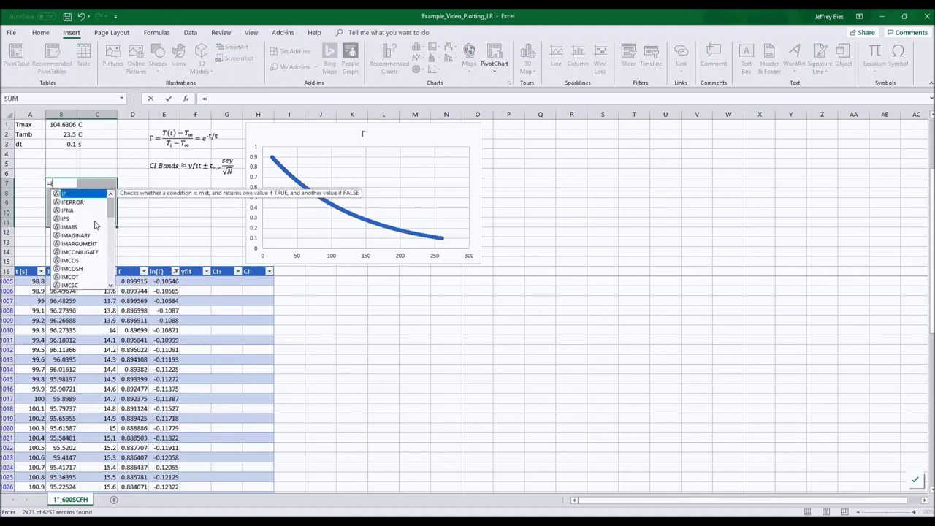
key("BackSpace")
type("LINEST(")
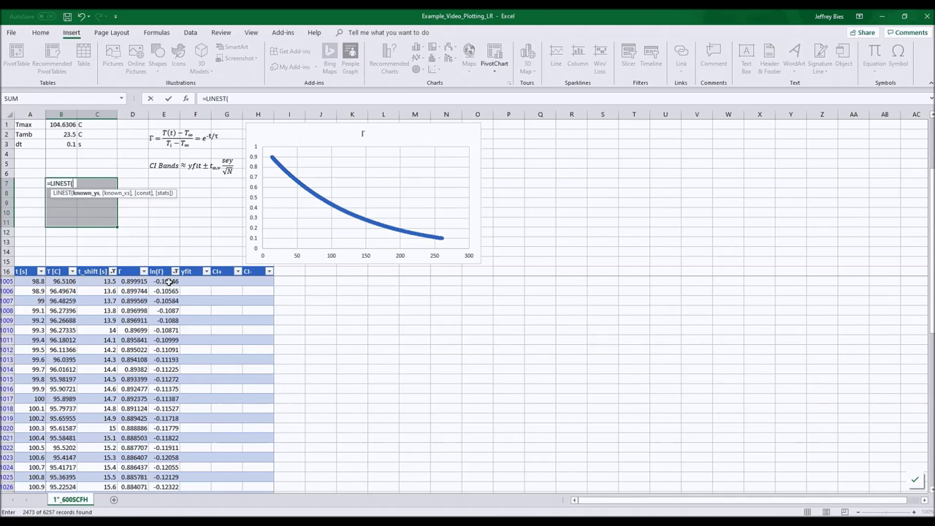
left_click(169, 282)
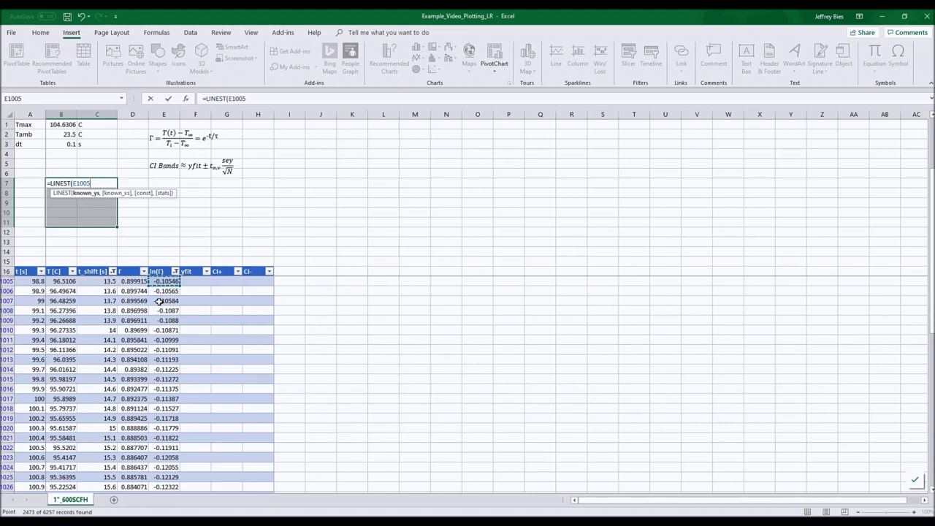
key("ctrl+shift+Down")
type(",")
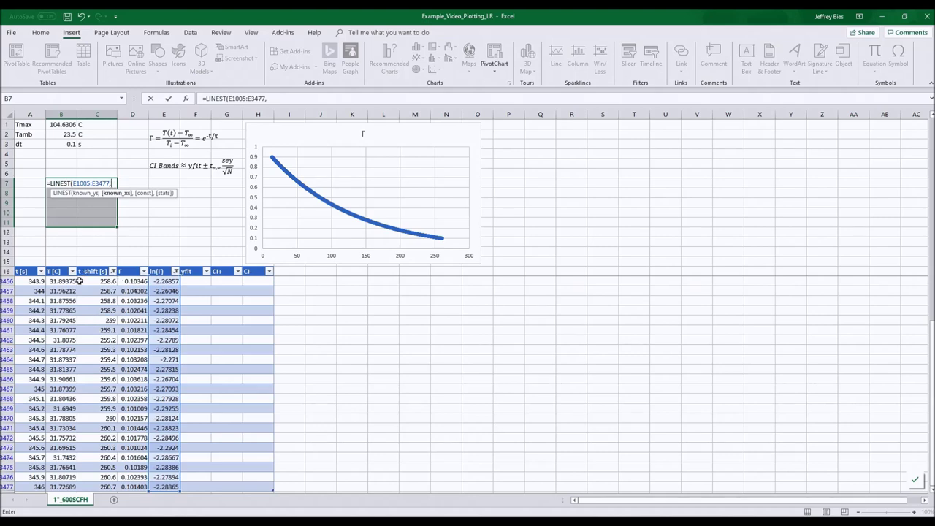
left_click(105, 486)
key("ctrl+shift+Up")
type(",")
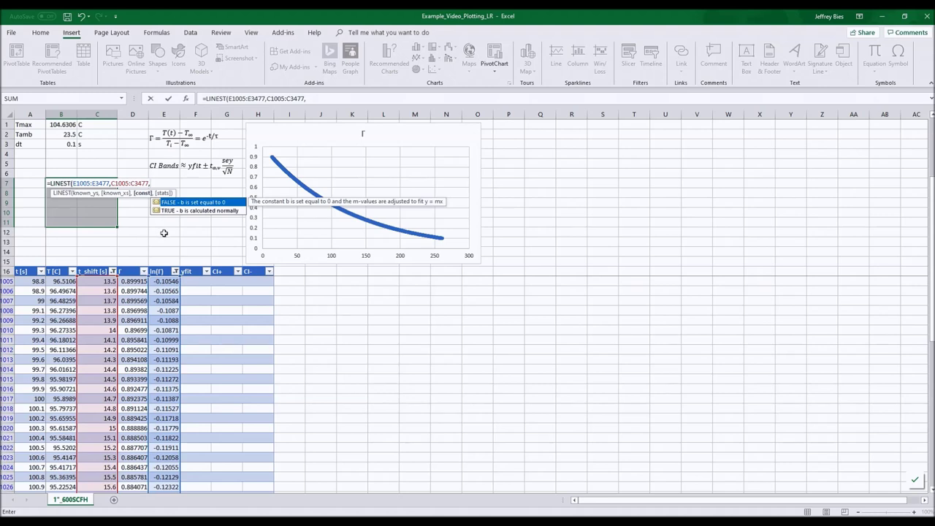
key("Tab")
type(",")
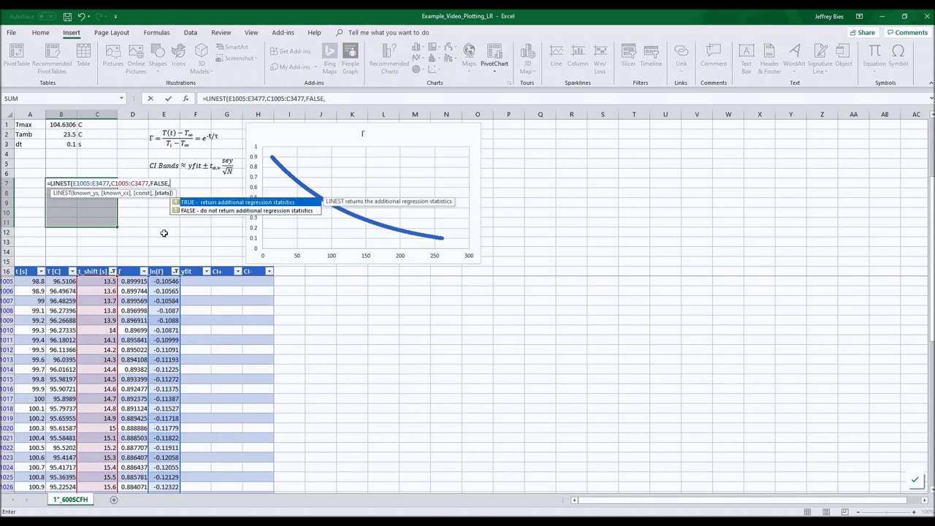
key("Tab")
type(")")
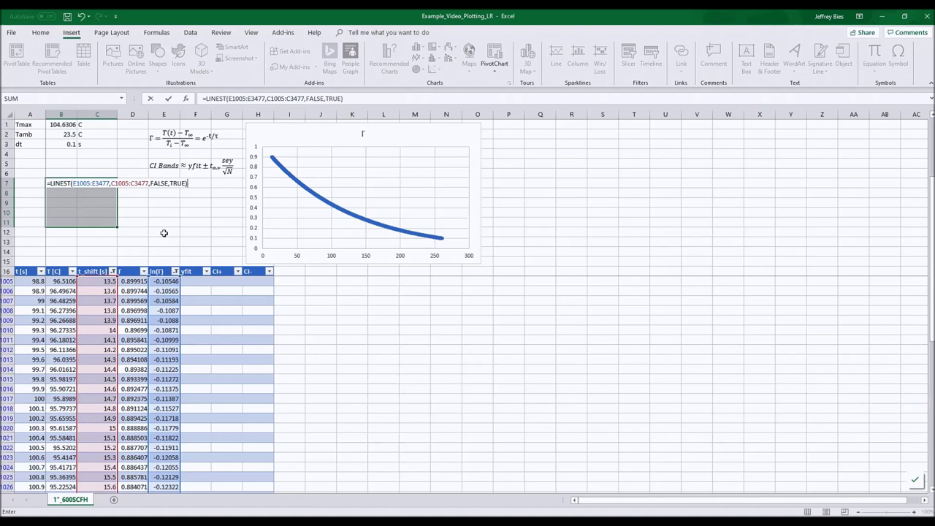
key("ctrl+shift+Return")
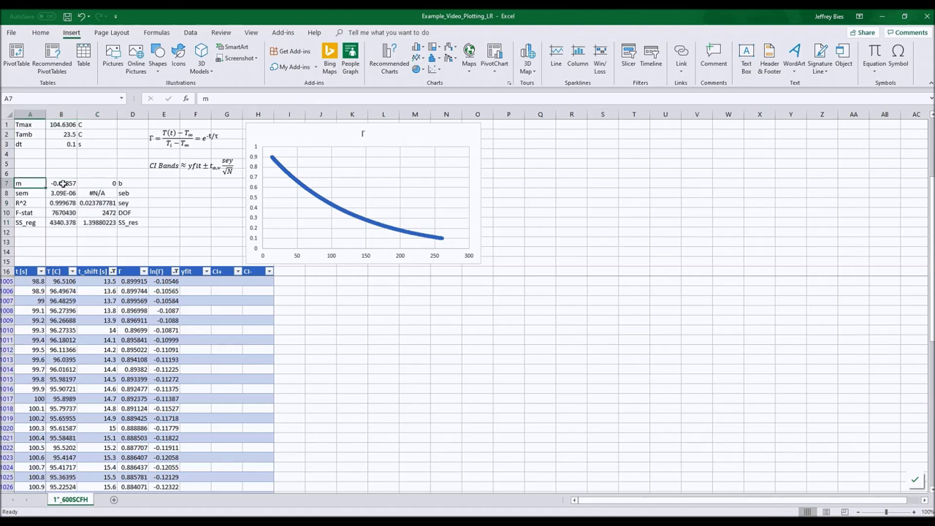
Step: Define cell names for the regression output: m for B7, sey for C9 and DOF for C10
left_click(64, 184)
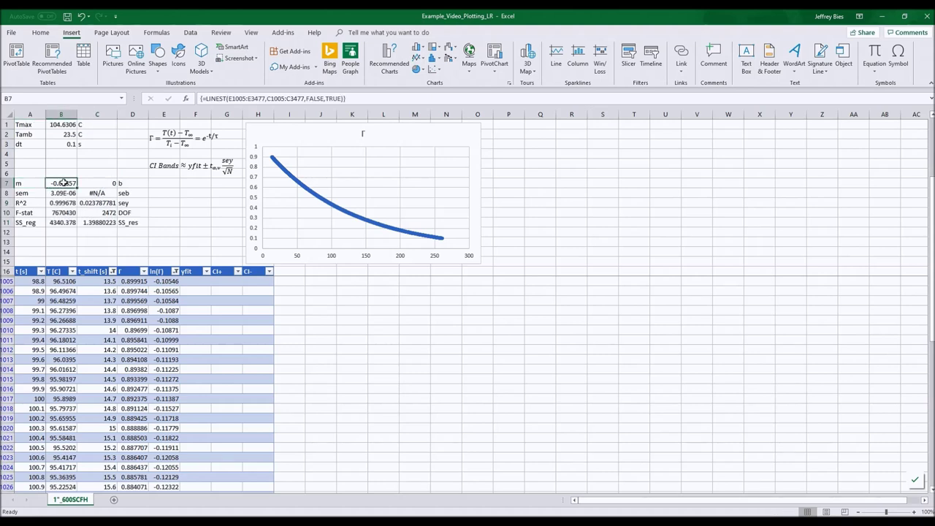
left_click(54, 96)
type("m")
key("Return")
key("Right")
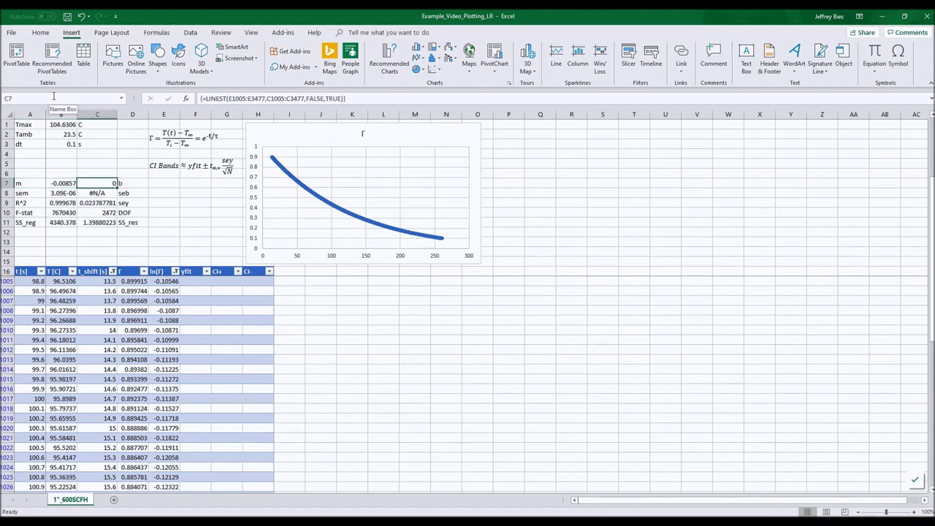
key("Down")
key("Down")
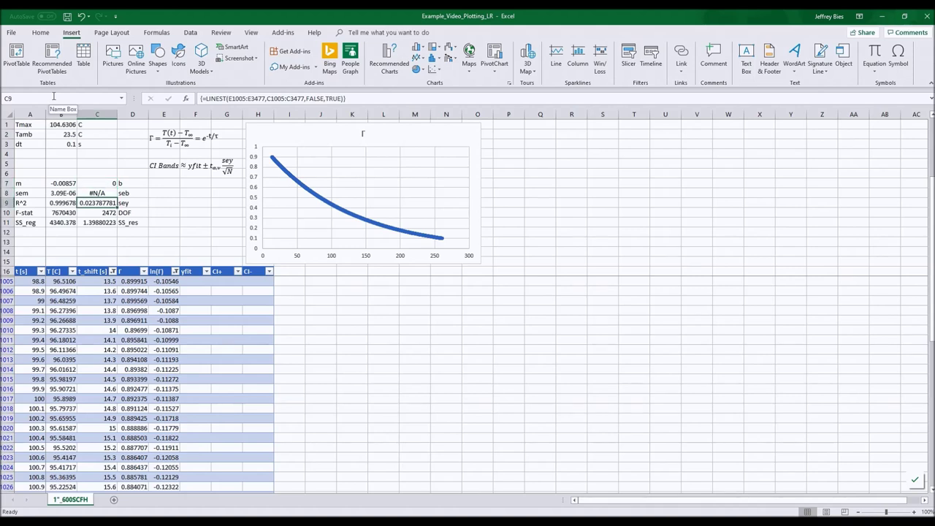
left_click(53, 96)
key("Escape")
key("Down")
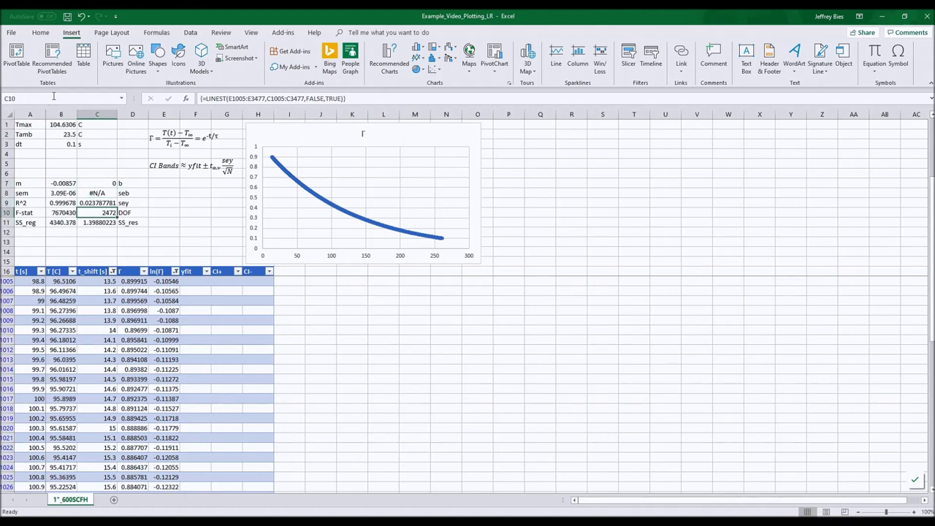
left_click(54, 96)
type("DOF")
key("Return")
Step: Fill the yfit column with =m*[@[t_shift '[s']]], entered in F1005
left_click(195, 281)
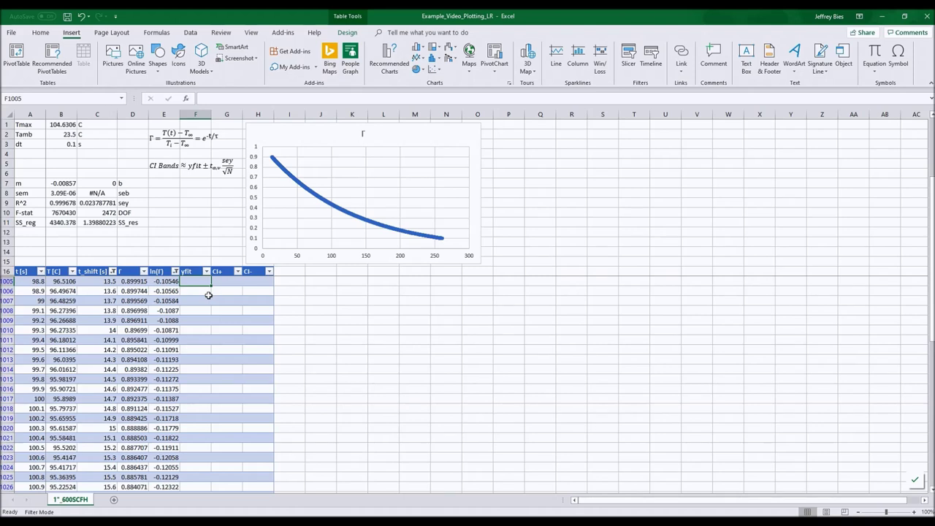
type("=m*")
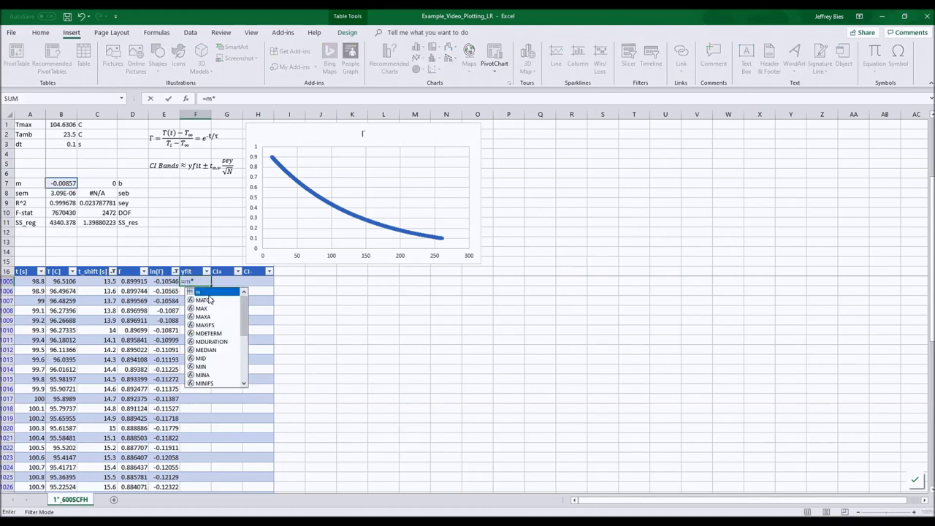
key("Left")
key("Left")
key("Left")
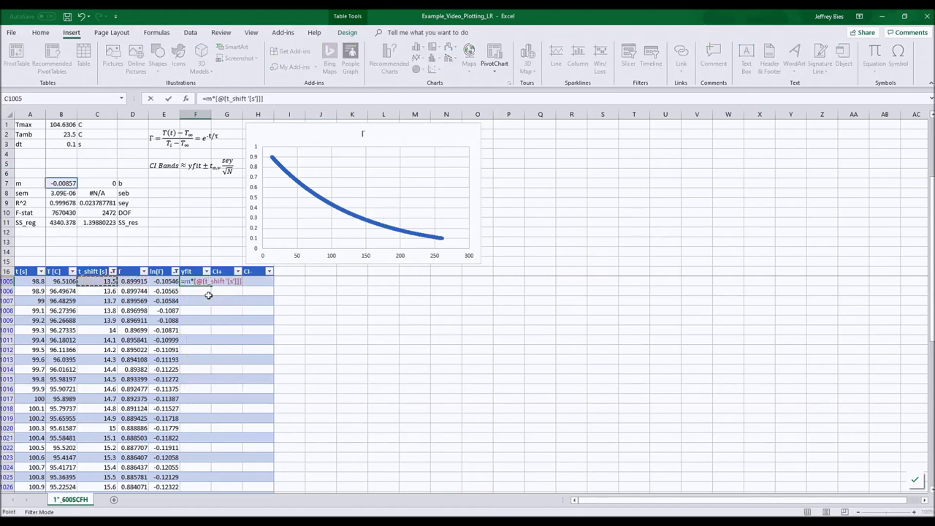
key("Tab")
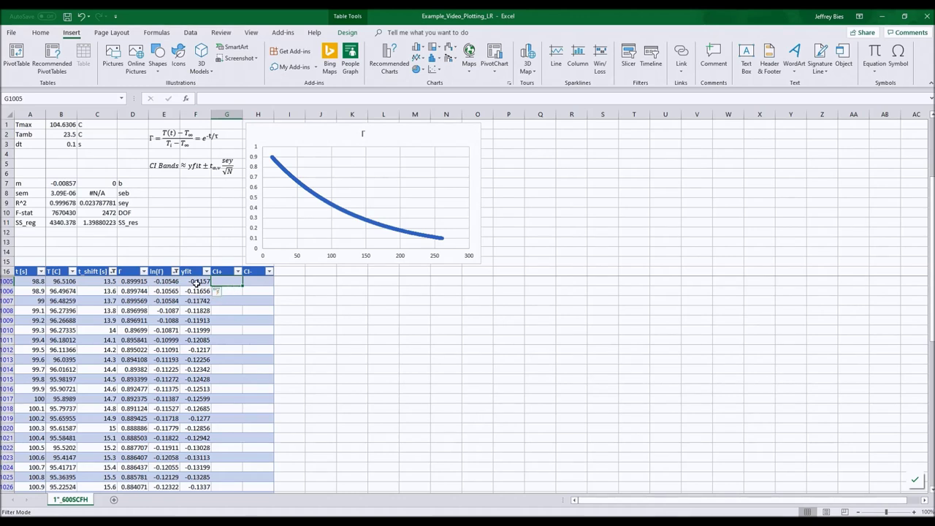
type("=")
left_click(197, 282)
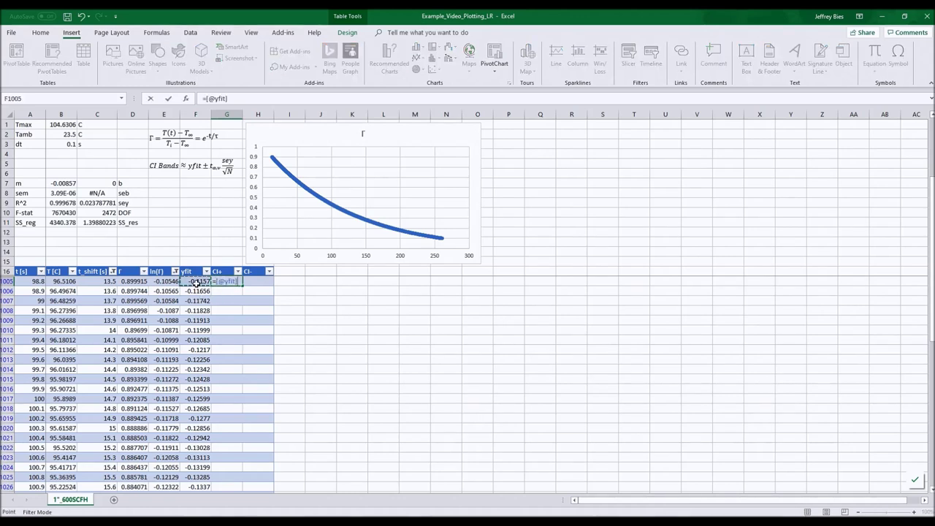
type("+tinv")
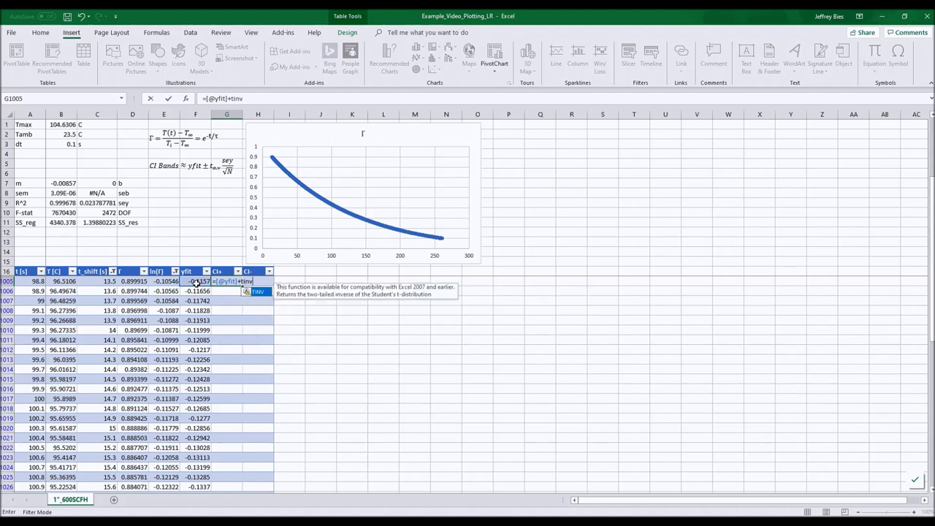
key("Tab")
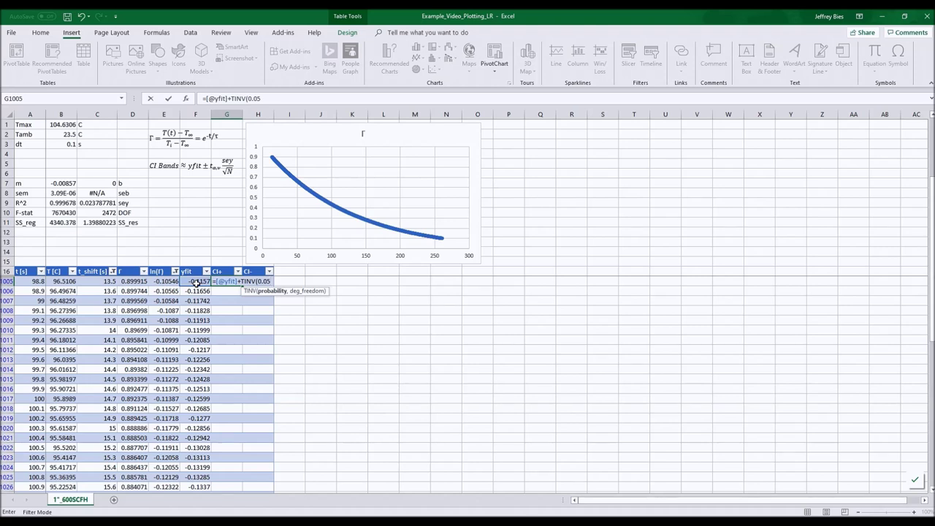
type("0.05,DOF)*")
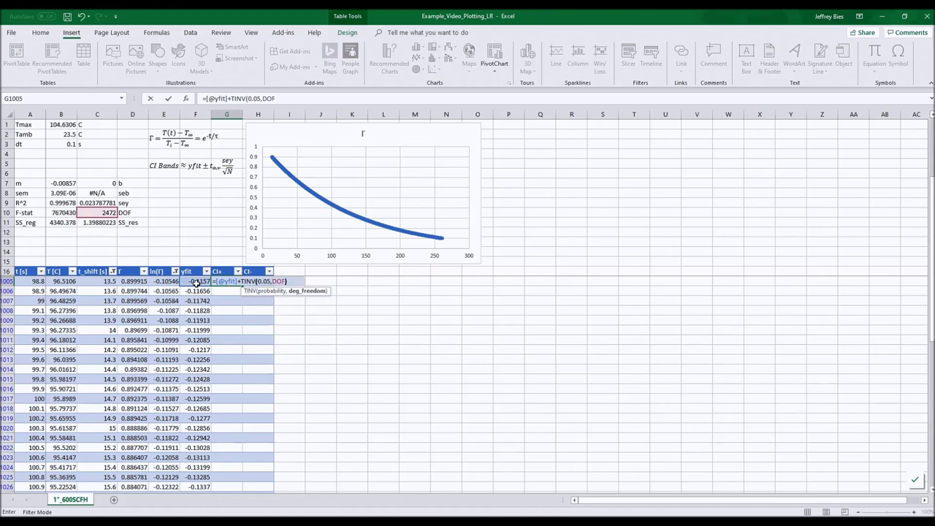
type("sey/")
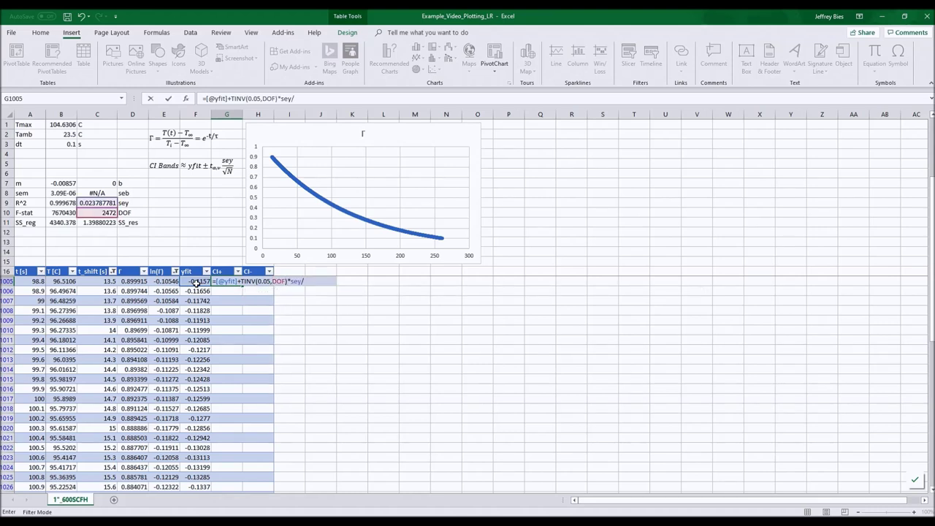
type("sqrt")
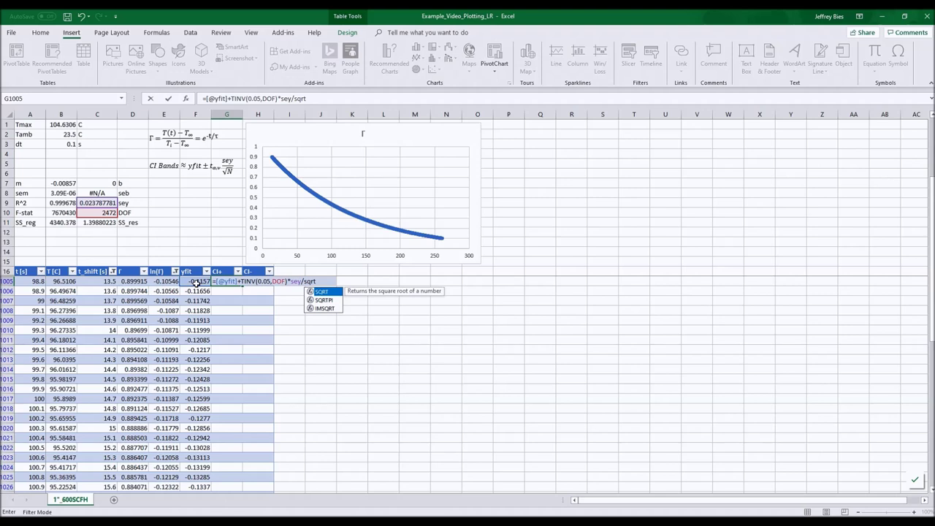
type("(")
type("DOF")
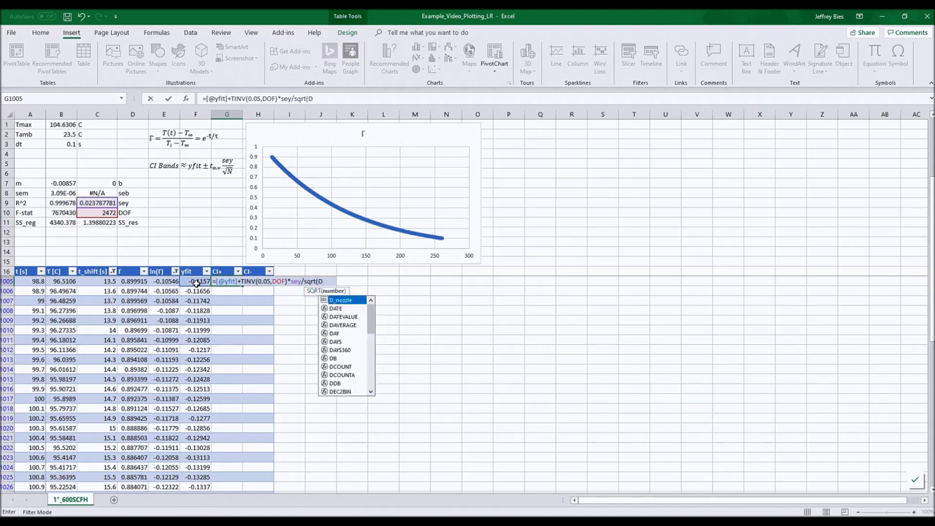
type("+1)")
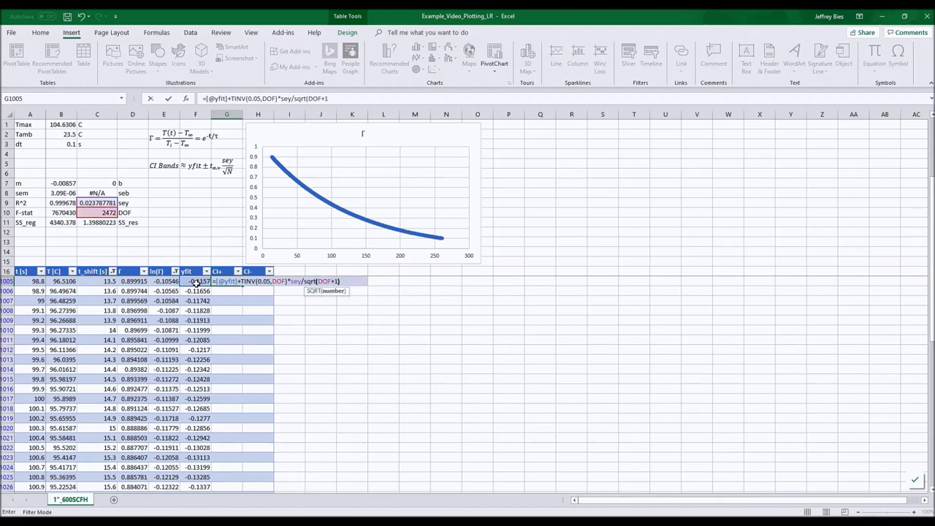
key("Return")
left_click(232, 281)
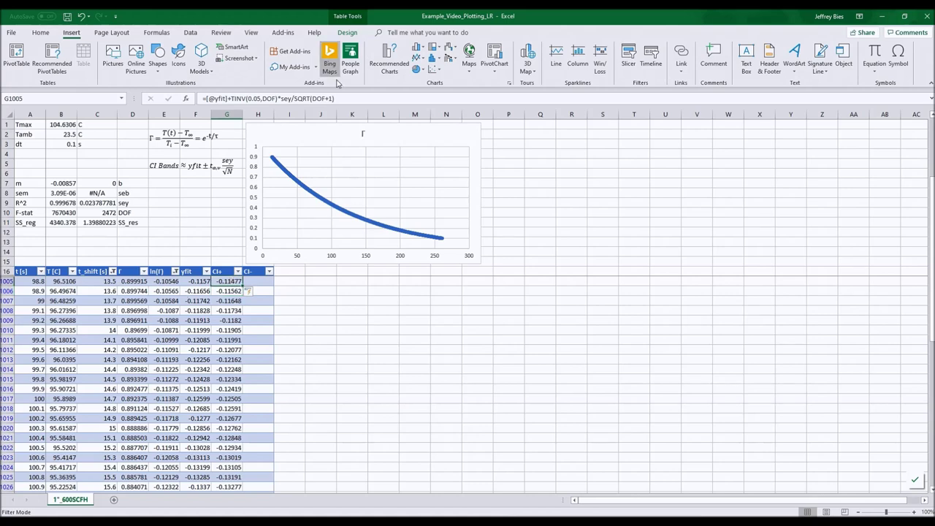
left_click_drag(355, 98, 167, 100)
key("ctrl+c")
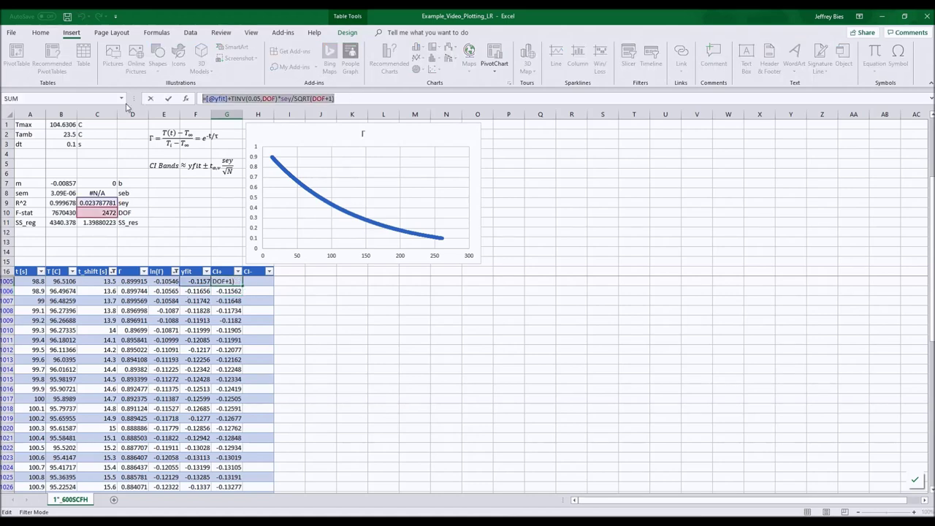
key("Return")
left_click(259, 280)
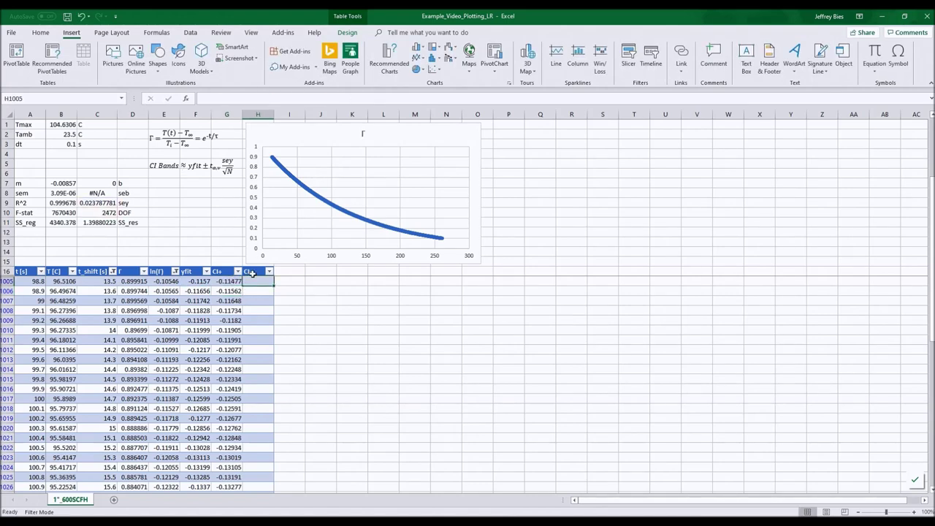
left_click(252, 98)
key("ctrl+v")
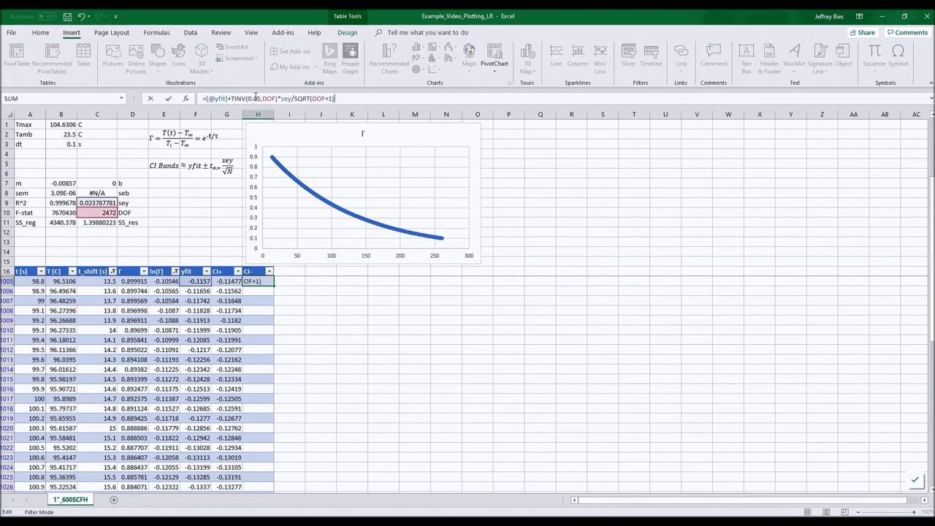
left_click(232, 98)
key("BackSpace")
type("-")
key("Return")
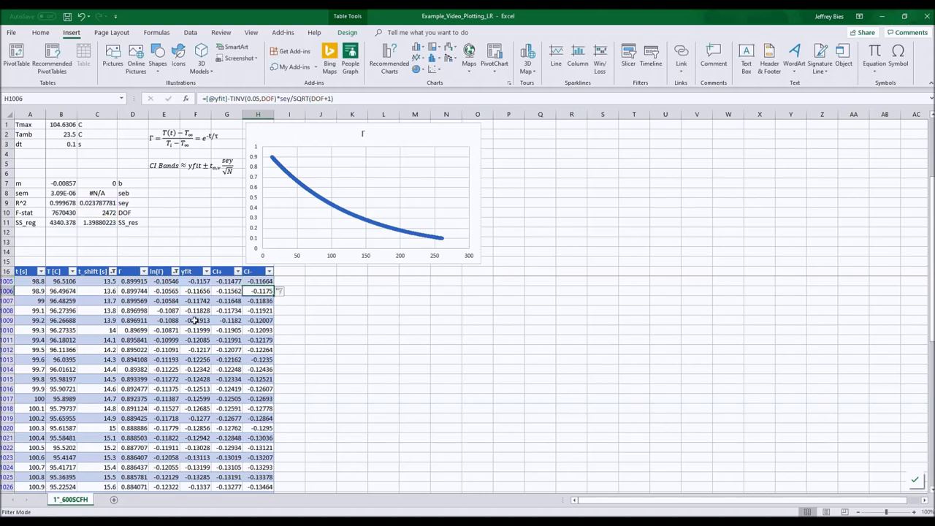
Step: Clear the filter on the ln(Γ) column
left_click(175, 271)
left_click(121, 318)
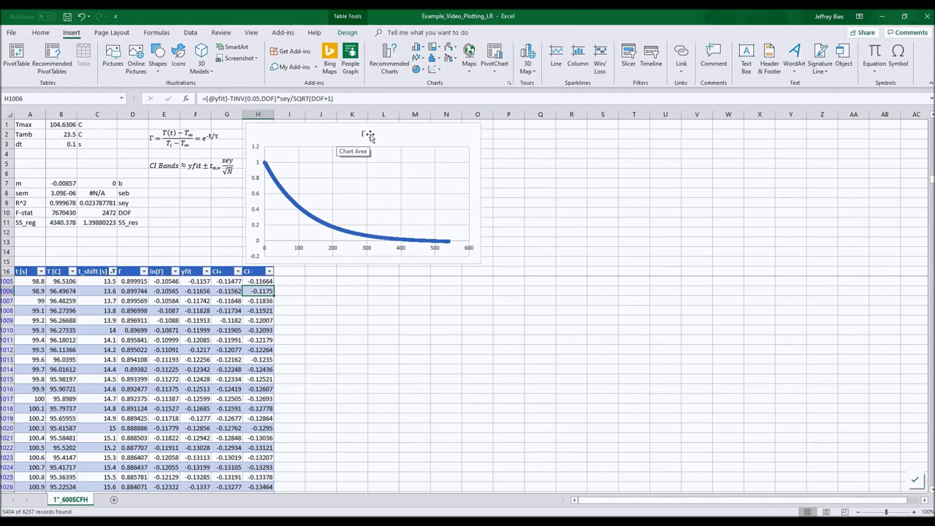
Step: Add axis titles to the Γ chart and remove its chart title
left_click(433, 137)
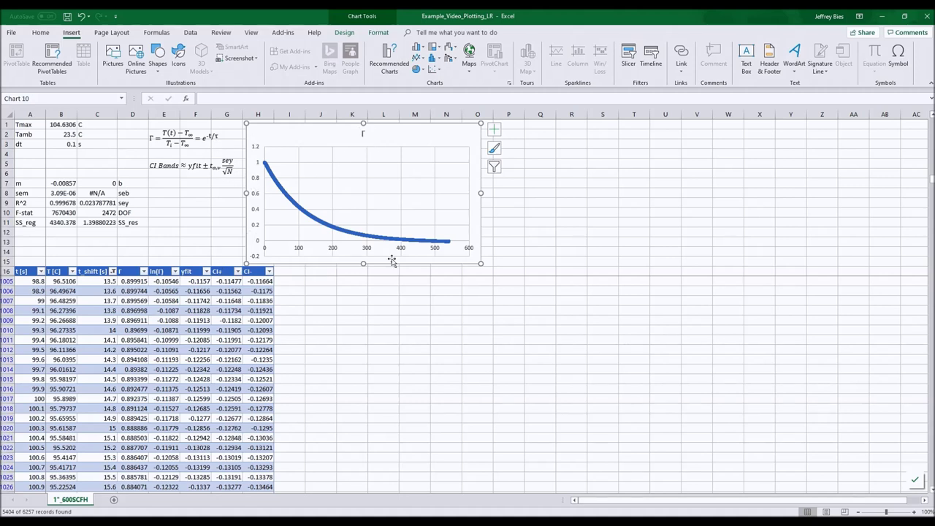
left_click(495, 131)
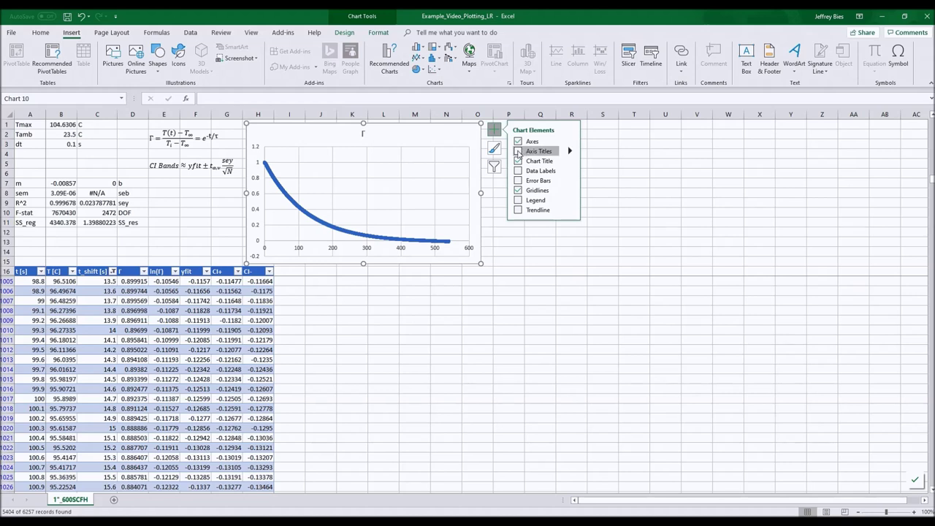
left_click(518, 151)
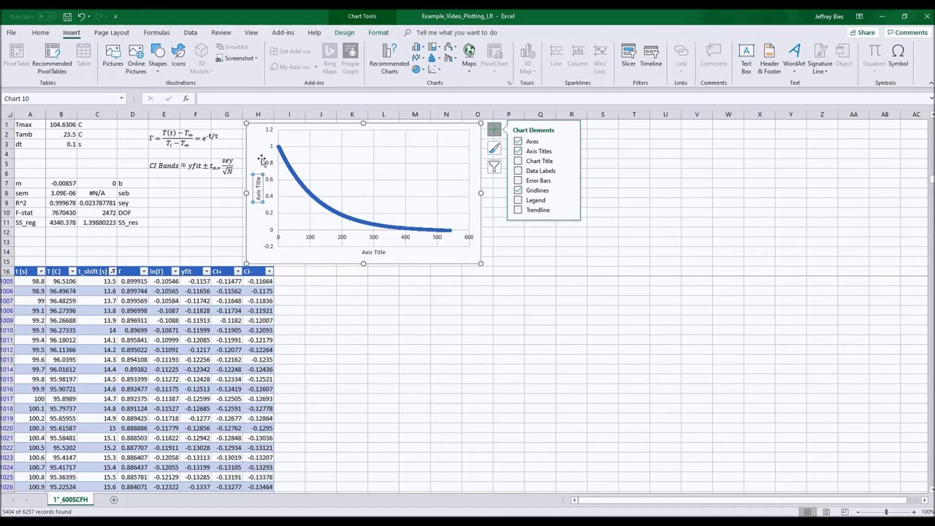
Step: Title the vertical axis Γ and the horizontal axis t [s], and set the chart area's border to no line
left_click(260, 192)
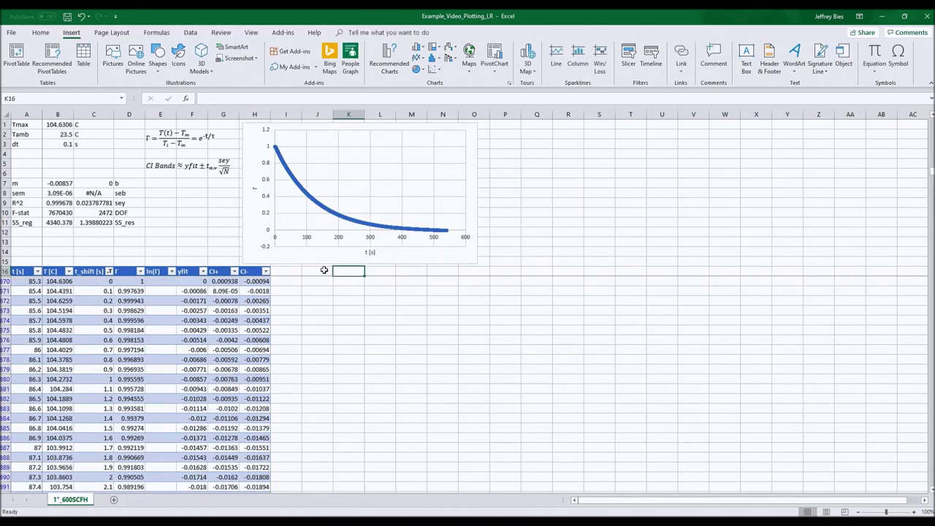
left_click(242, 138)
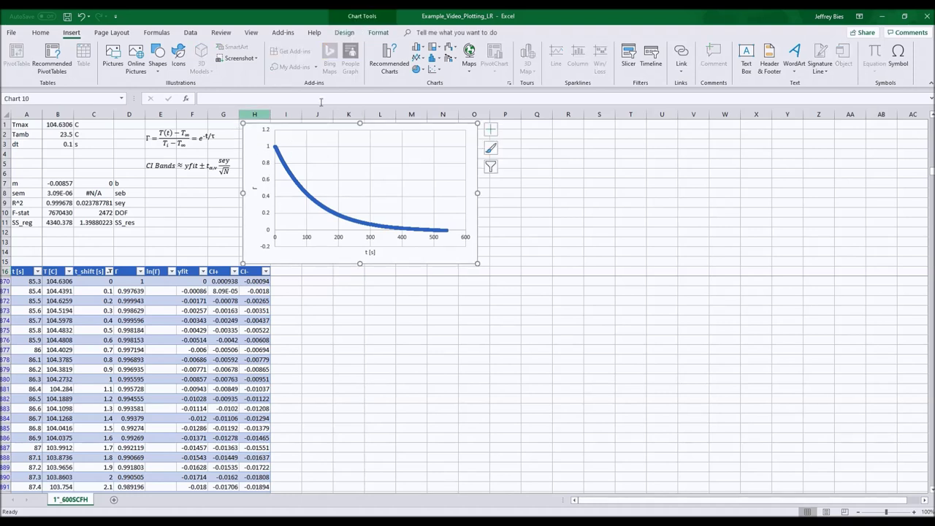
double_click(247, 160)
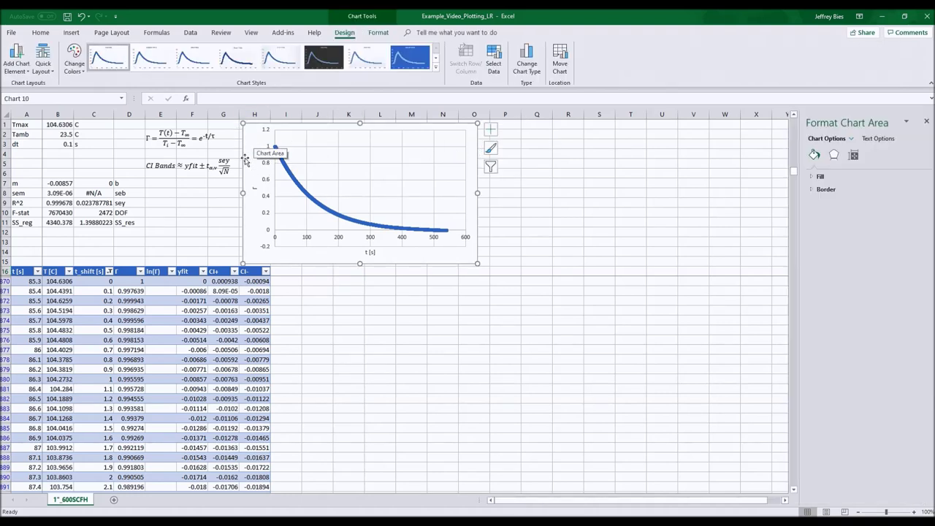
left_click(824, 191)
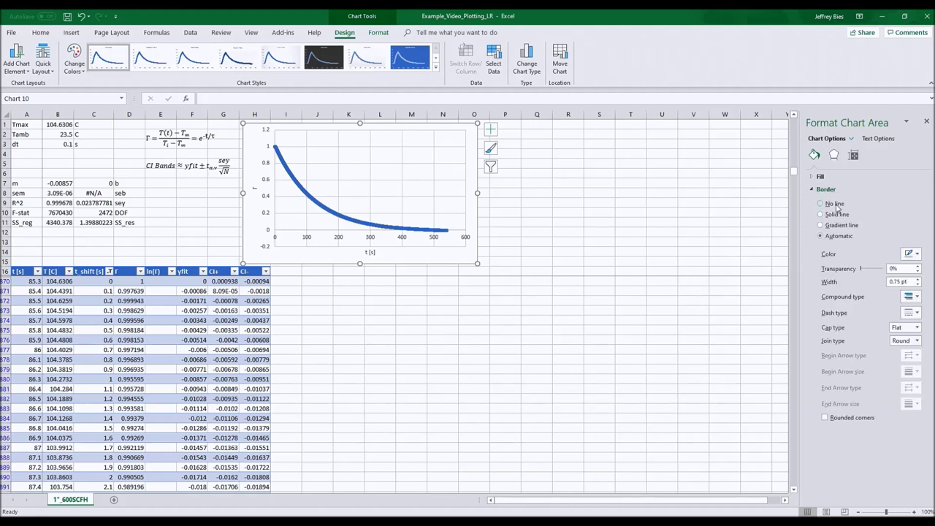
left_click(836, 205)
left_click(569, 185)
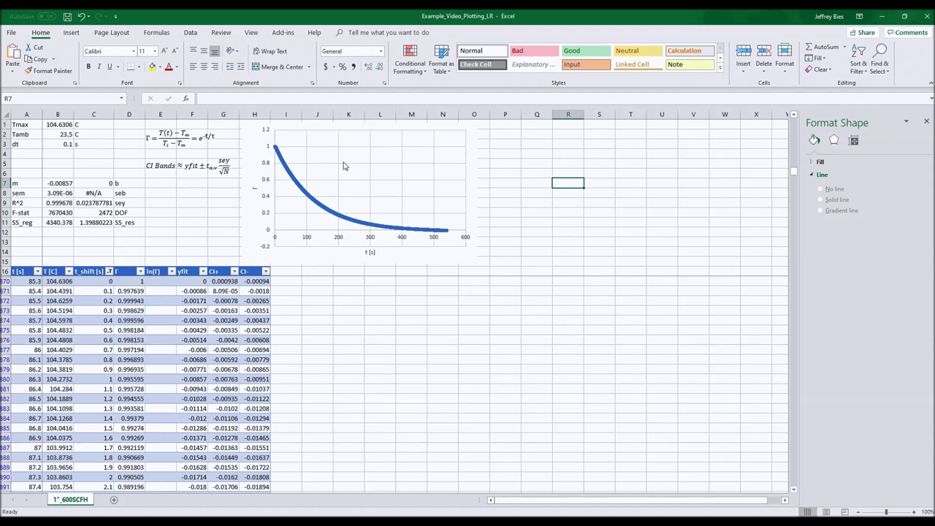
Step: Format the Γ axis title in black Times New Roman at size 11
left_click(254, 189)
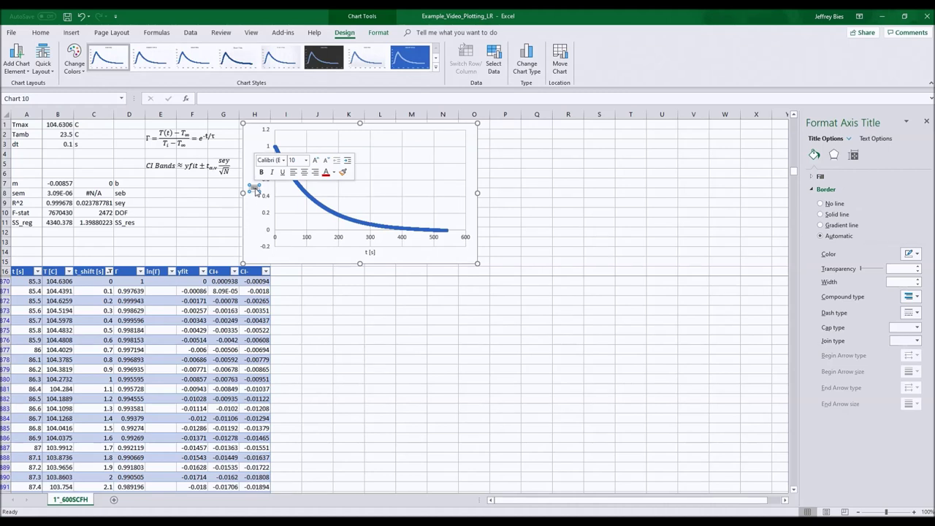
left_click(284, 160)
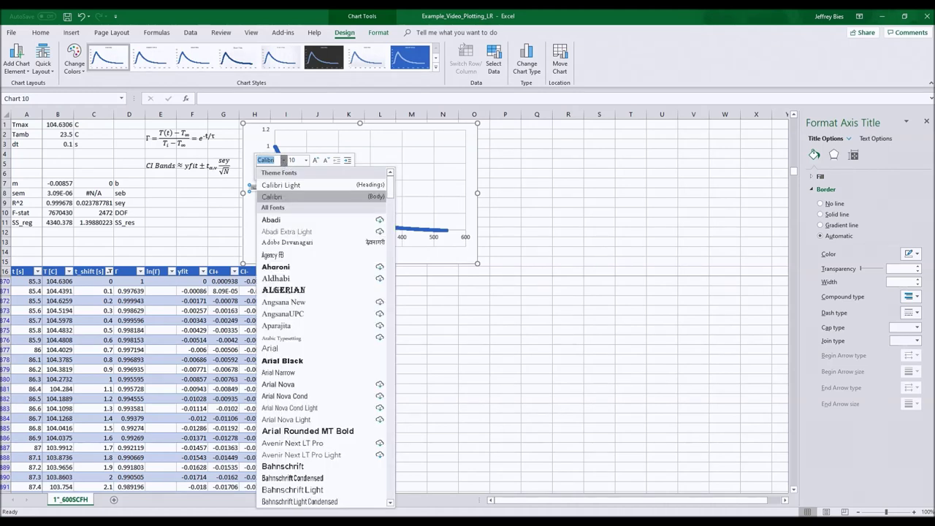
type("Times N")
left_click(305, 160)
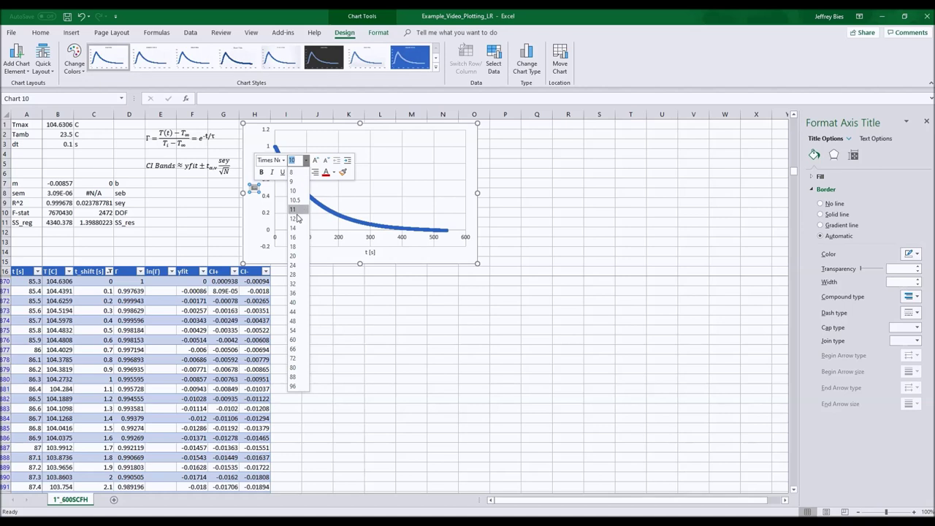
left_click(294, 219)
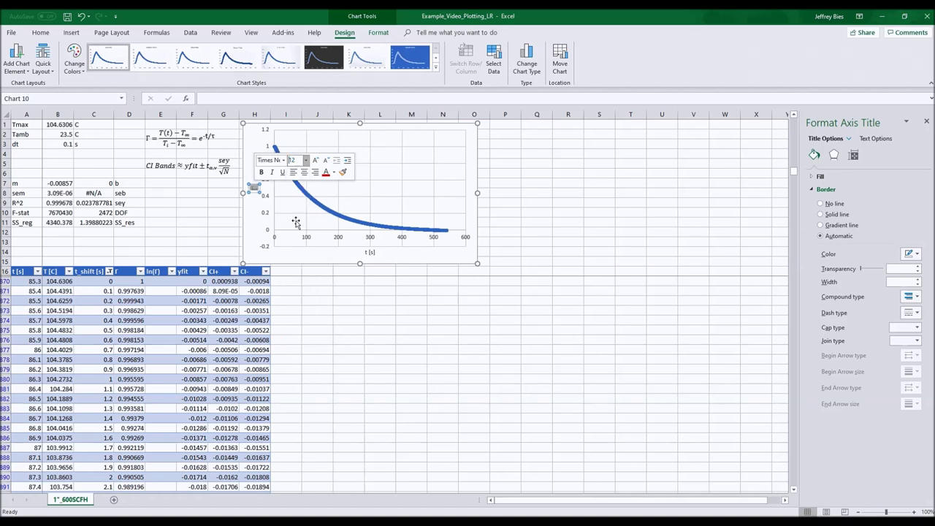
left_click(306, 160)
left_click(296, 210)
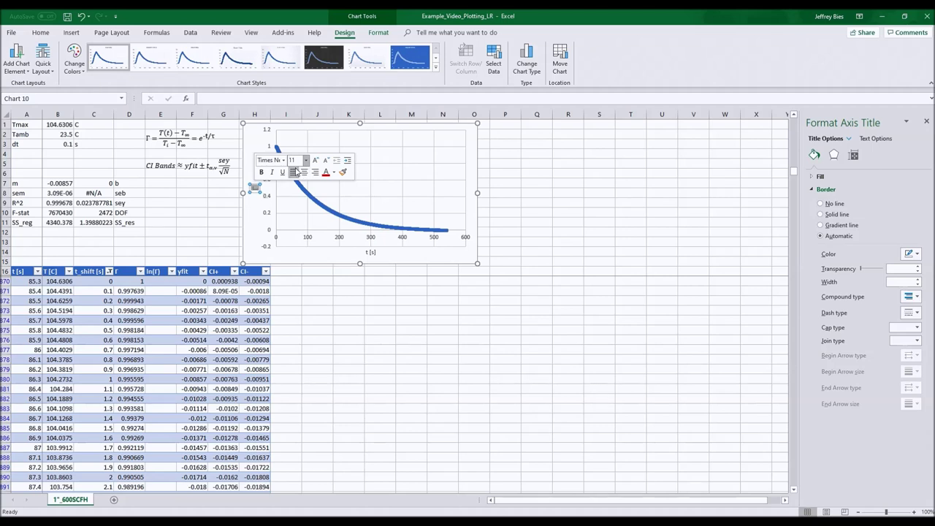
left_click(333, 173)
left_click(322, 194)
left_click(256, 210)
left_click(255, 188)
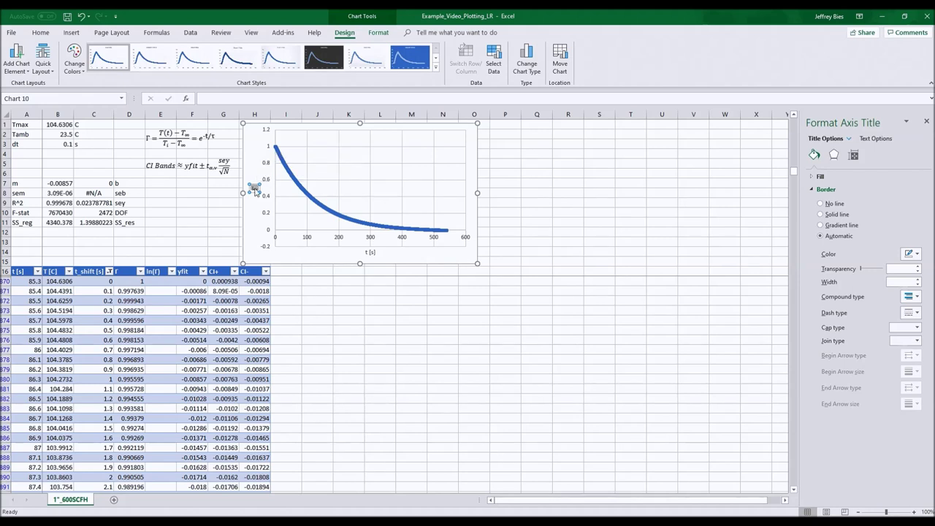
Step: Copy the Γ title's formatting with Format Painter to the t [s] title and the number labels of both axes
left_click(40, 32)
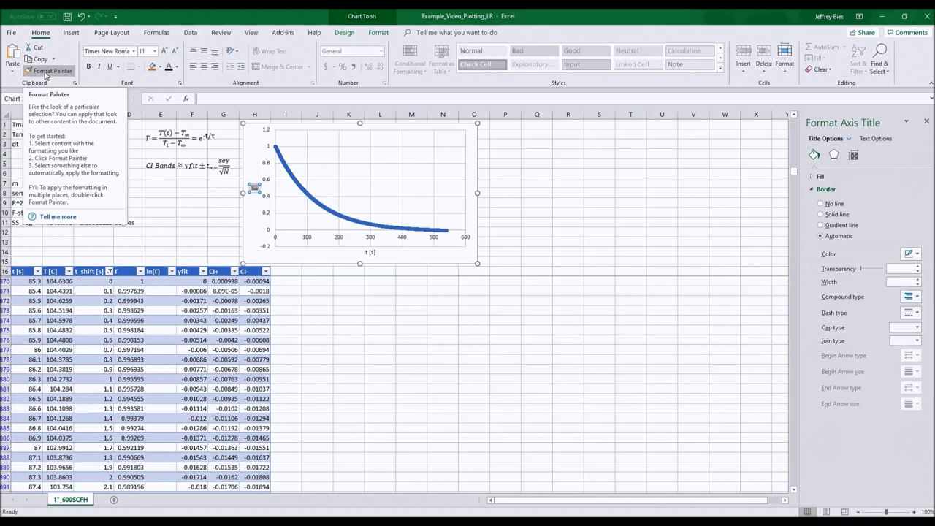
left_click(45, 72)
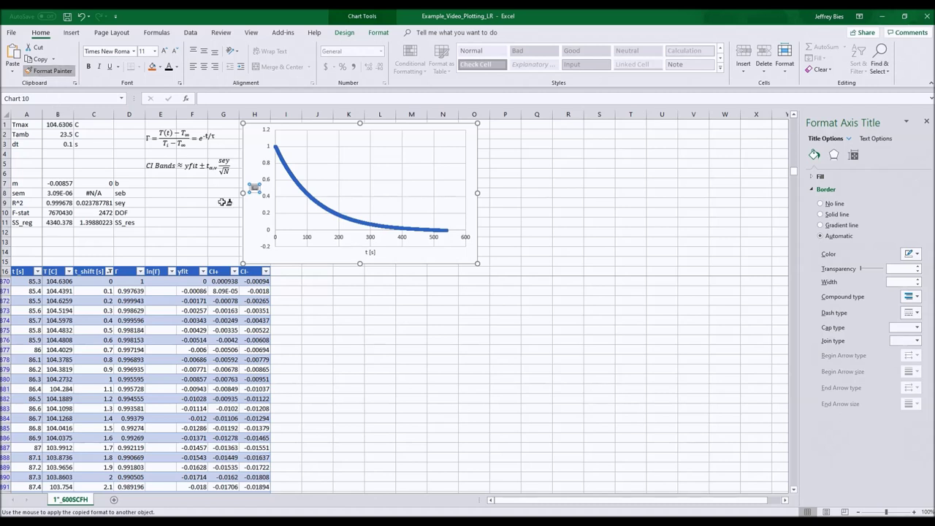
left_click(370, 253)
left_click(313, 240)
left_click(267, 179)
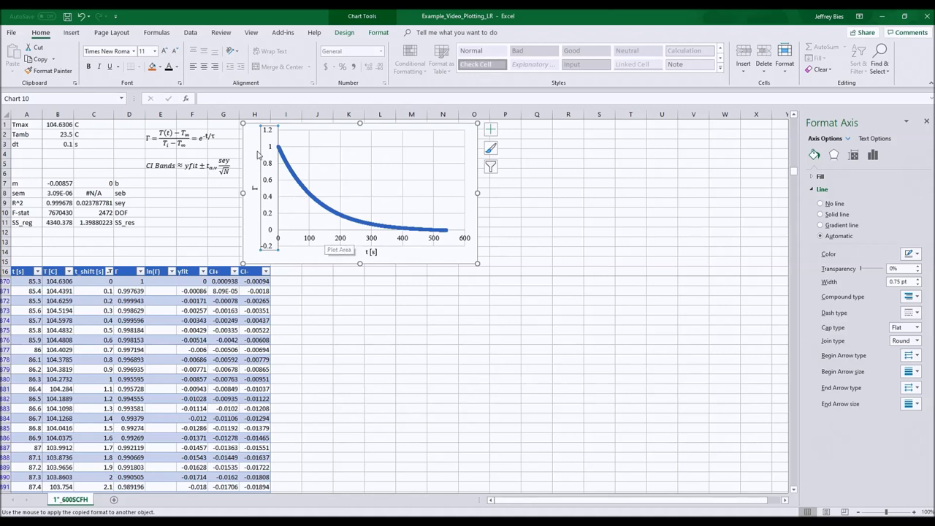
Step: Give the plot area a solid black border 1.25 pt wide
left_click(330, 159)
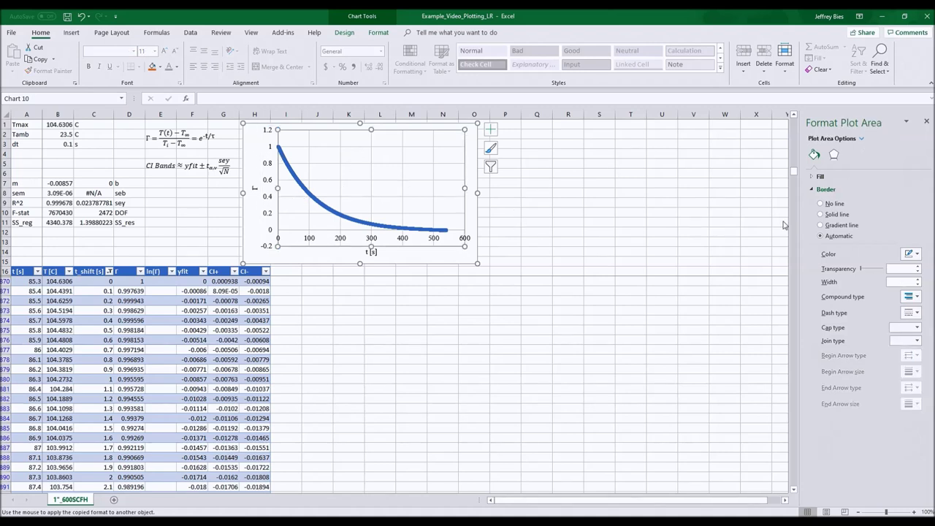
left_click(918, 254)
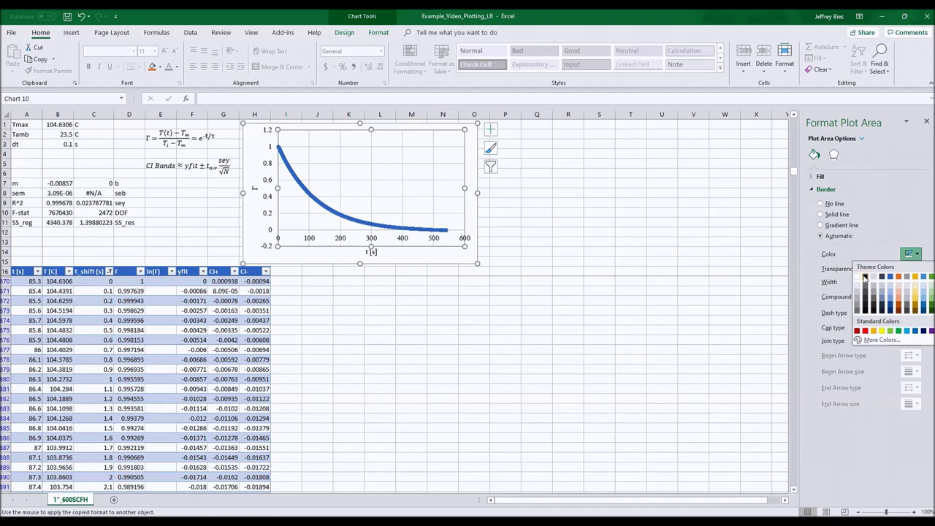
left_click(865, 277)
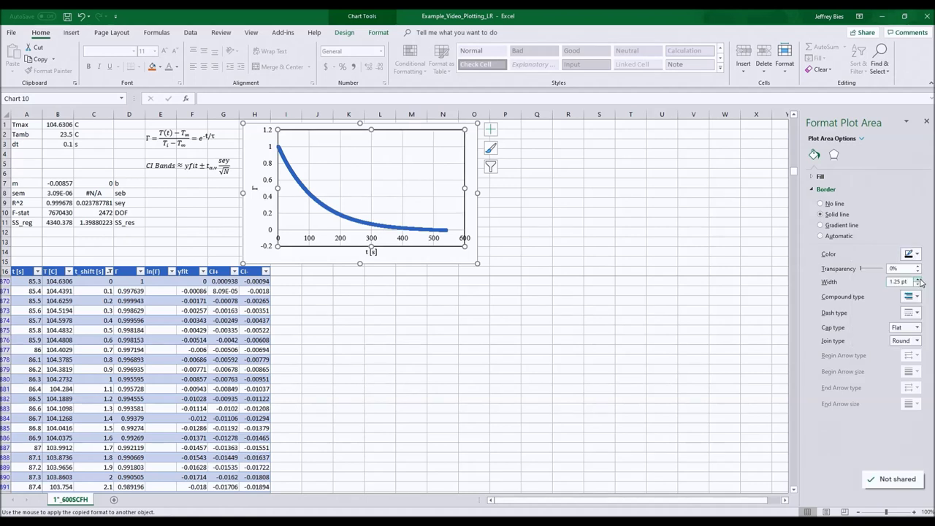
left_click(919, 279)
left_click(567, 183)
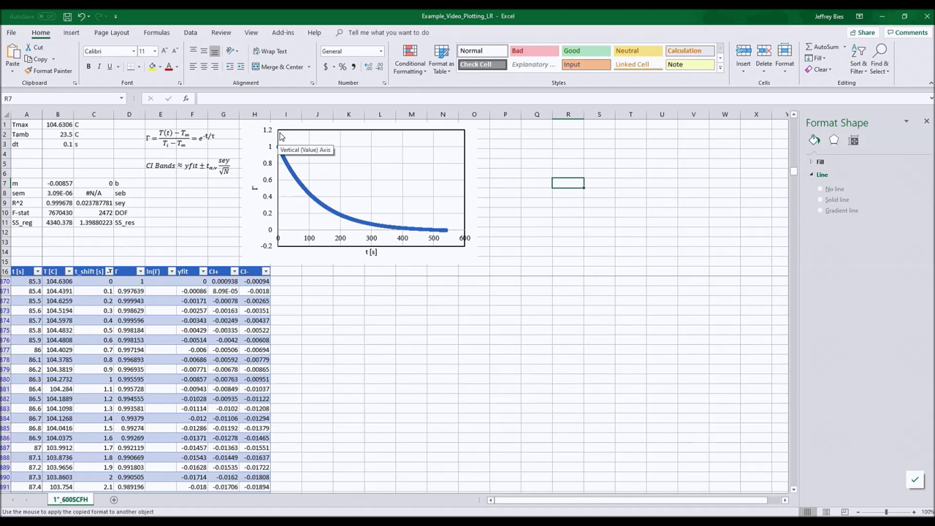
Step: Set the vertical axis line to solid black
left_click(268, 167)
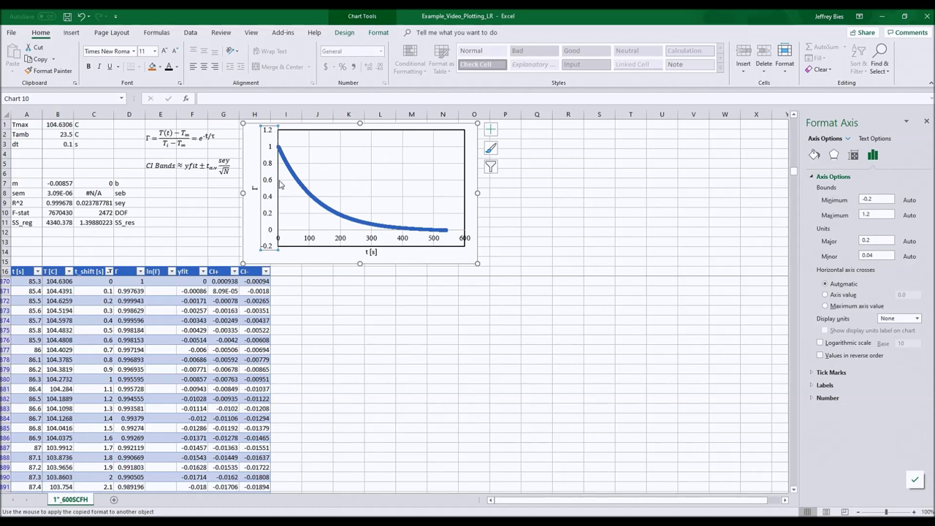
left_click(815, 155)
left_click(911, 254)
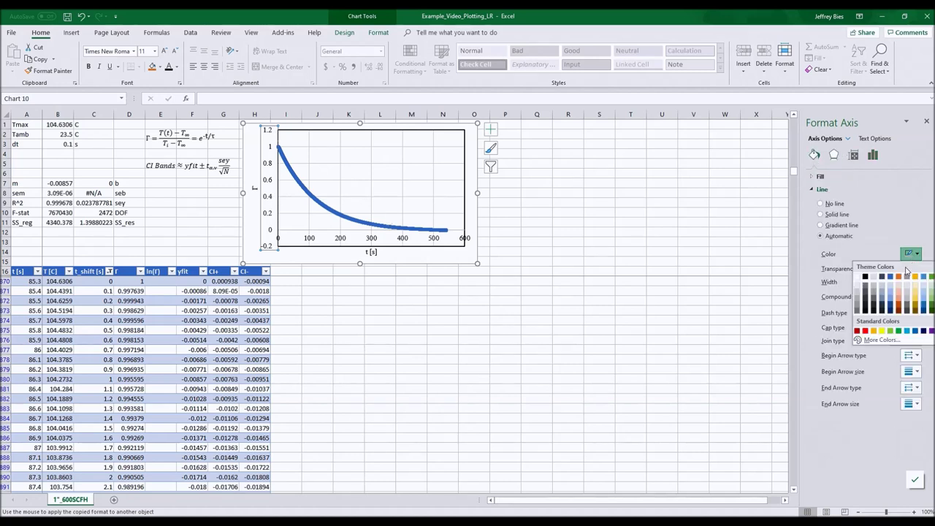
left_click(868, 283)
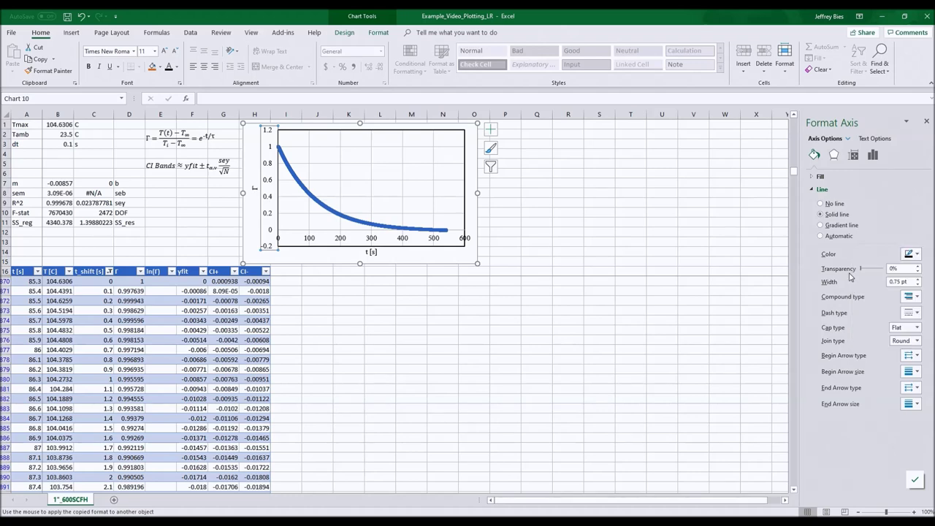
Step: Outline the t [s] axis title with a solid black border
left_click(372, 253)
left_click(911, 253)
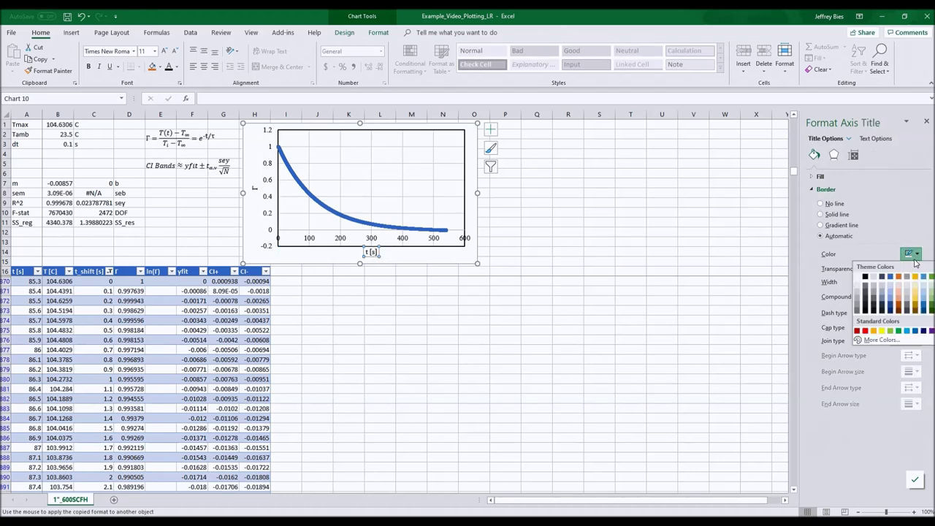
left_click(867, 279)
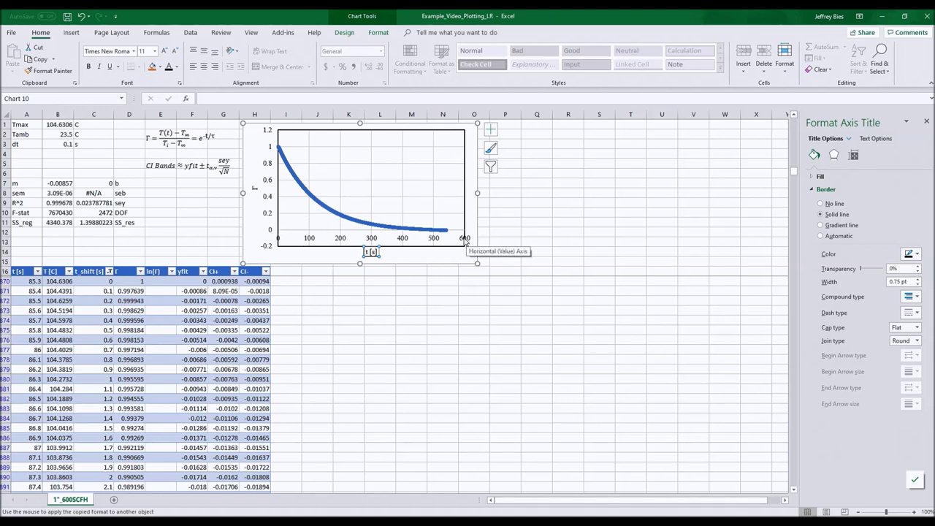
Step: Set the horizontal axis label position to Low
left_click(341, 242)
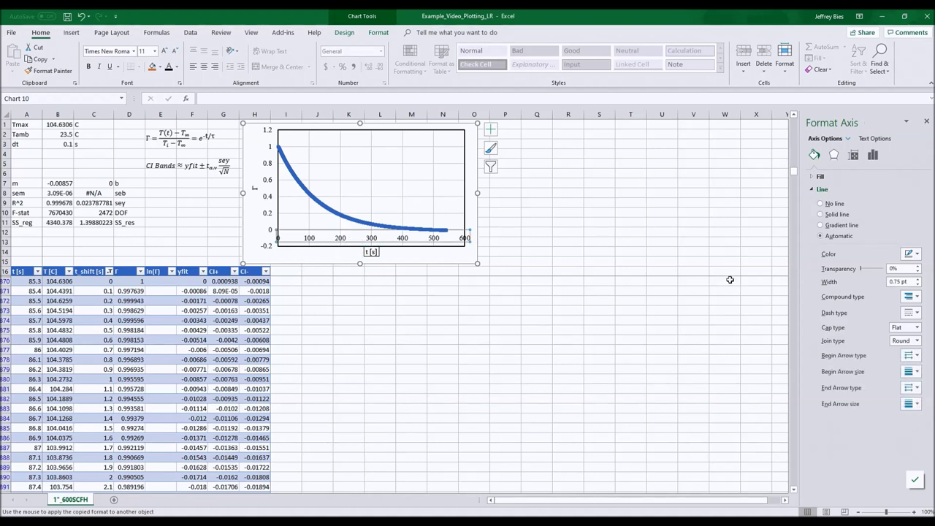
left_click(875, 154)
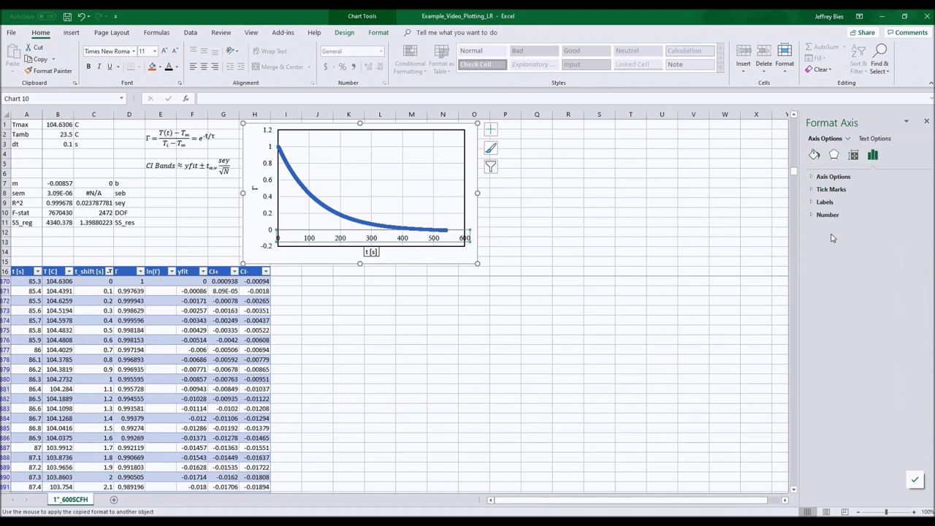
left_click(826, 201)
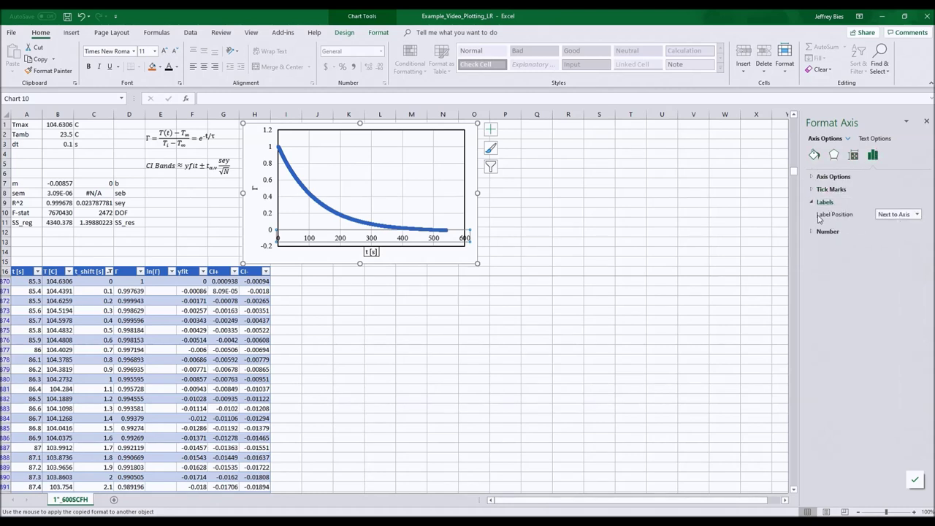
left_click(917, 215)
left_click(888, 245)
Step: Set the vertical axis minimum bound to 0
left_click(260, 175)
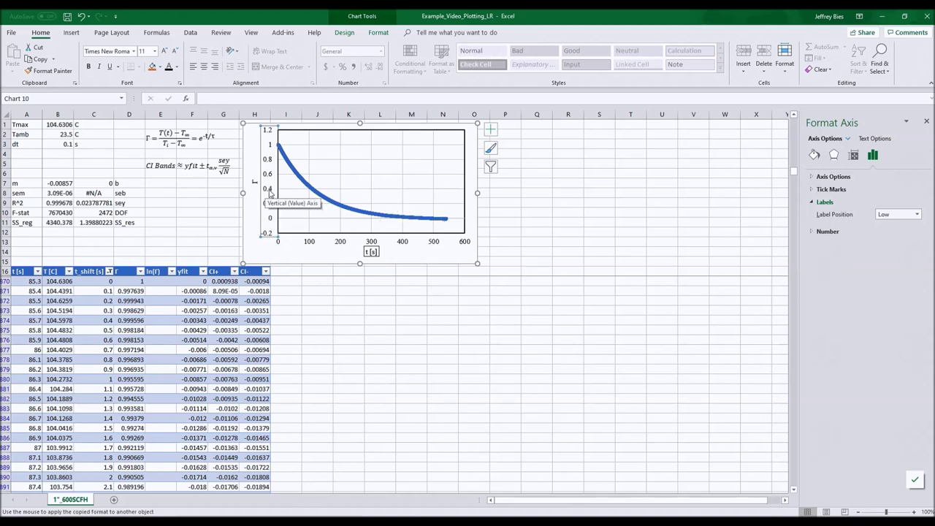
left_click(269, 192)
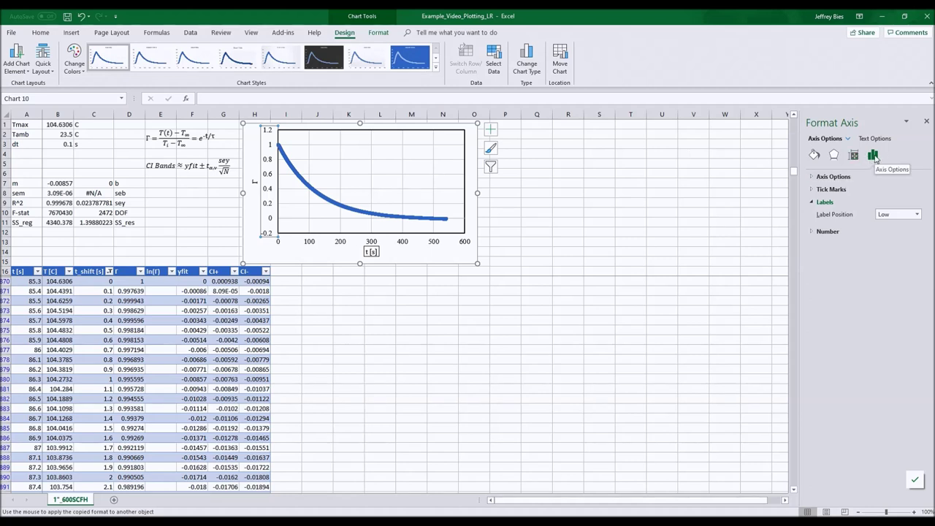
left_click(851, 177)
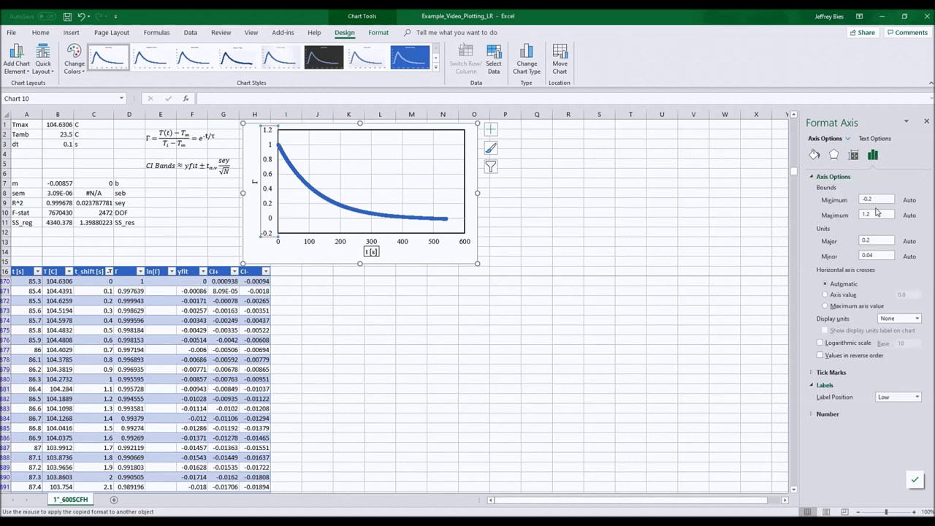
double_click(868, 198)
type("0")
key("Return")
left_click(317, 369)
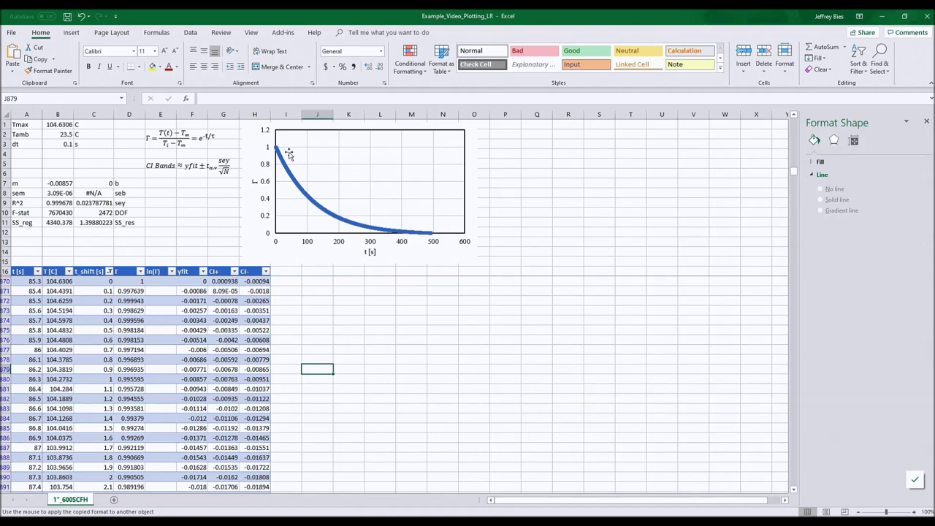
Step: Set the horizontal axis's major and minor tick marks to Inside
left_click(443, 156)
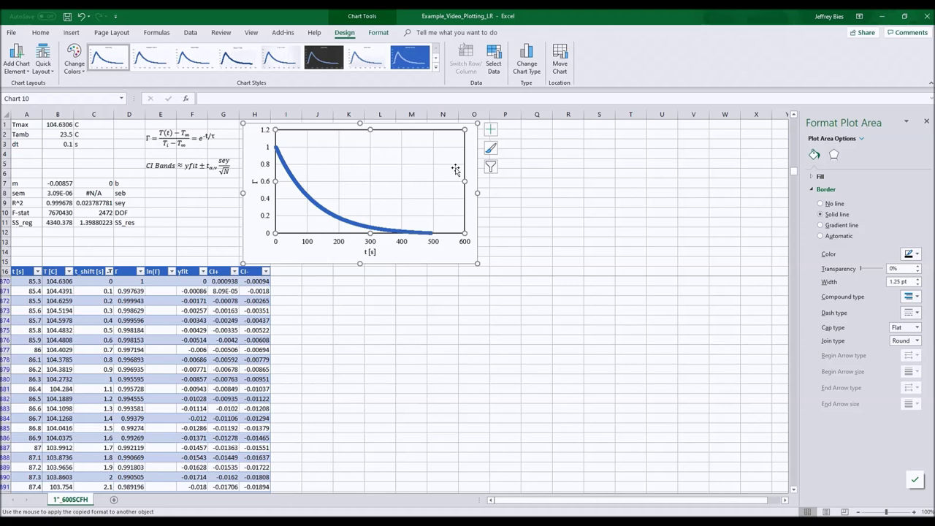
left_click(491, 130)
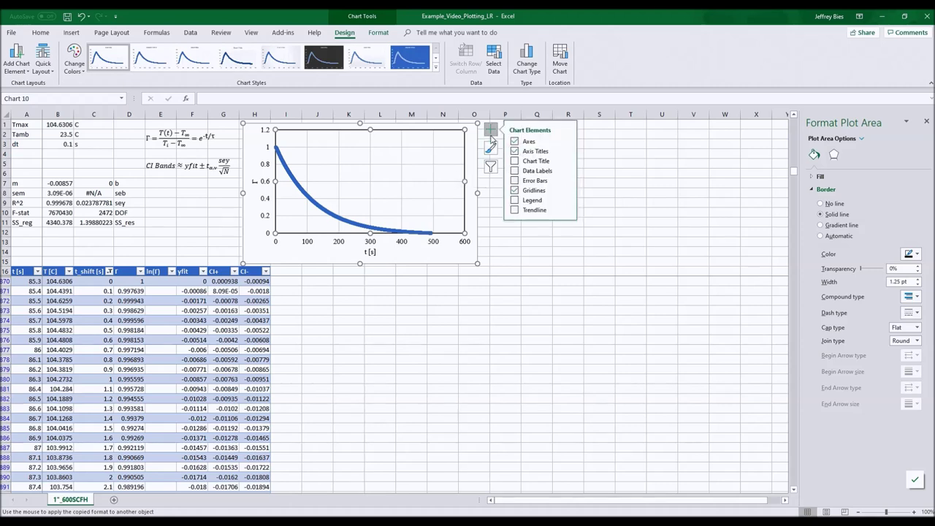
left_click(457, 238)
left_click(875, 155)
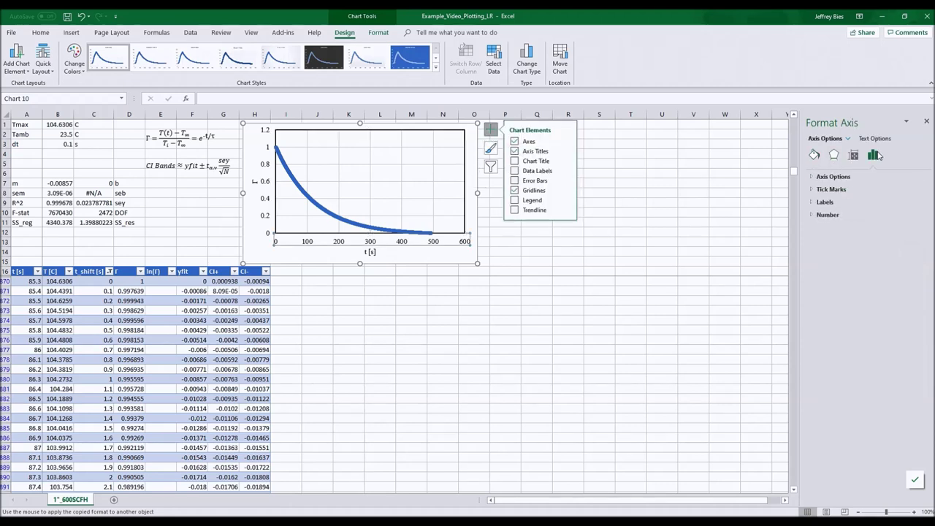
left_click(833, 189)
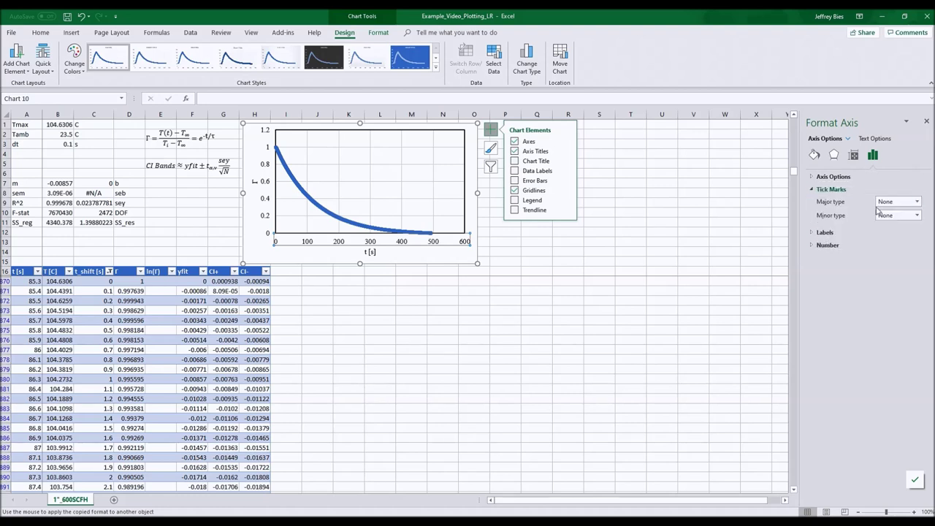
left_click(917, 202)
left_click(888, 222)
left_click(899, 216)
left_click(893, 237)
left_click(459, 199)
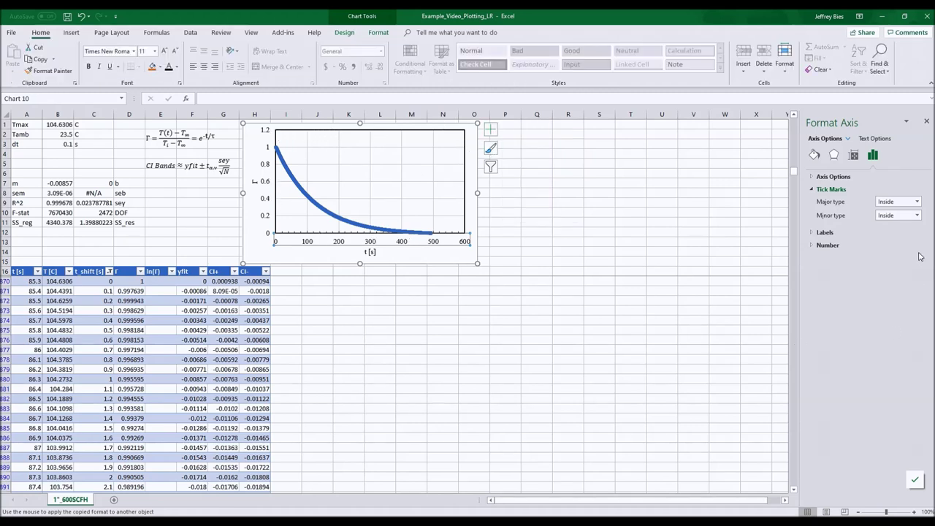
Step: Set the horizontal axis's major and minor tick marks to None
left_click(916, 202)
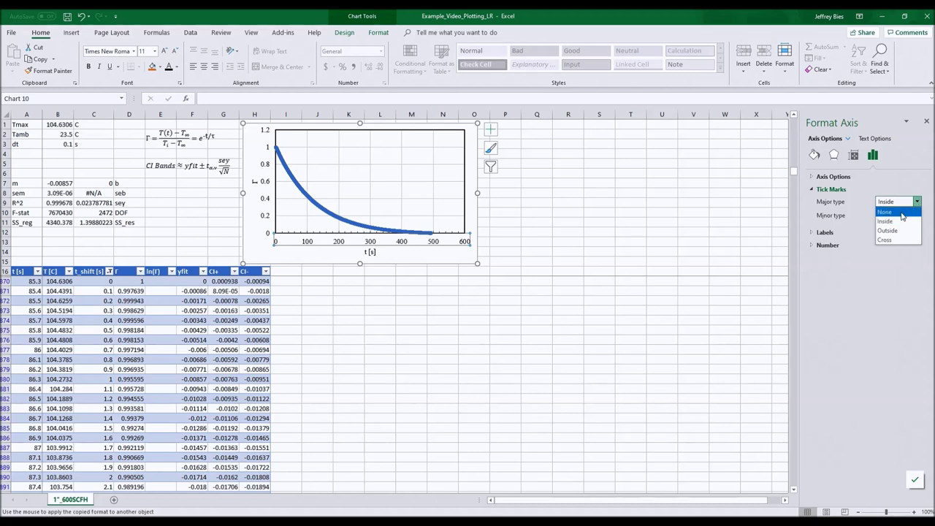
left_click(902, 213)
left_click(916, 216)
left_click(893, 225)
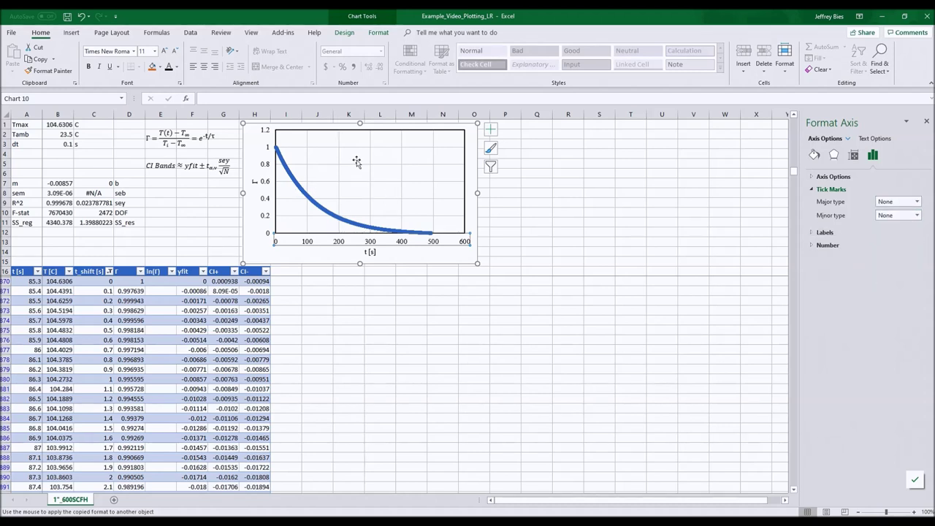
Step: Format the chart's horizontal major gridlines as a gradient line with a 0° angle
left_click(321, 148)
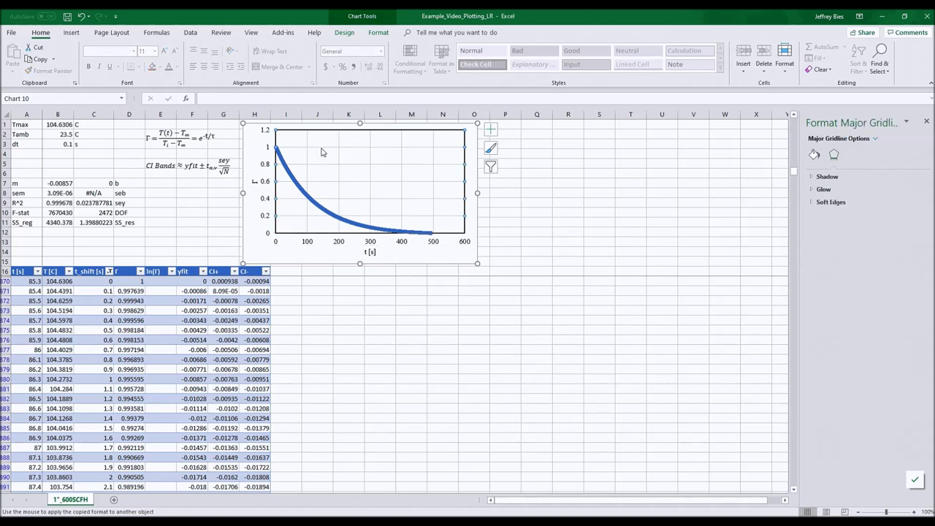
left_click(814, 154)
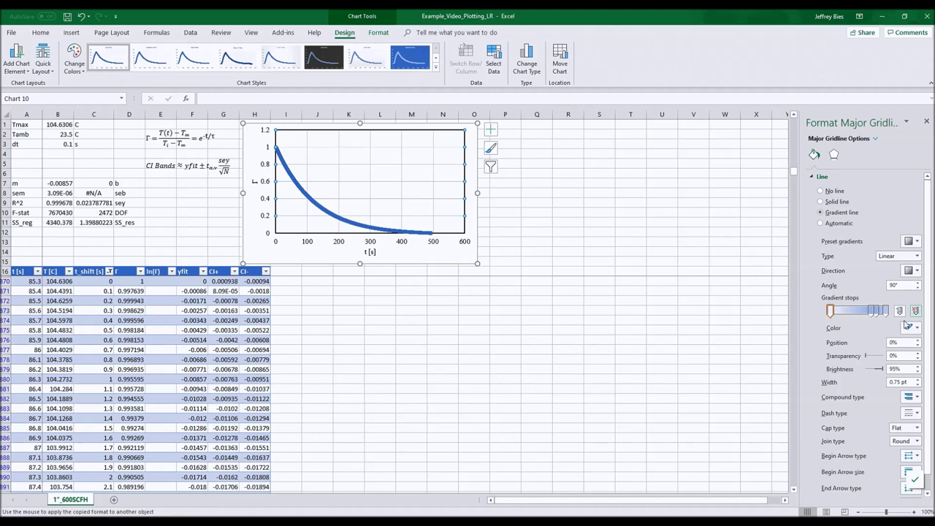
left_click(905, 285)
type("0")
key("Return")
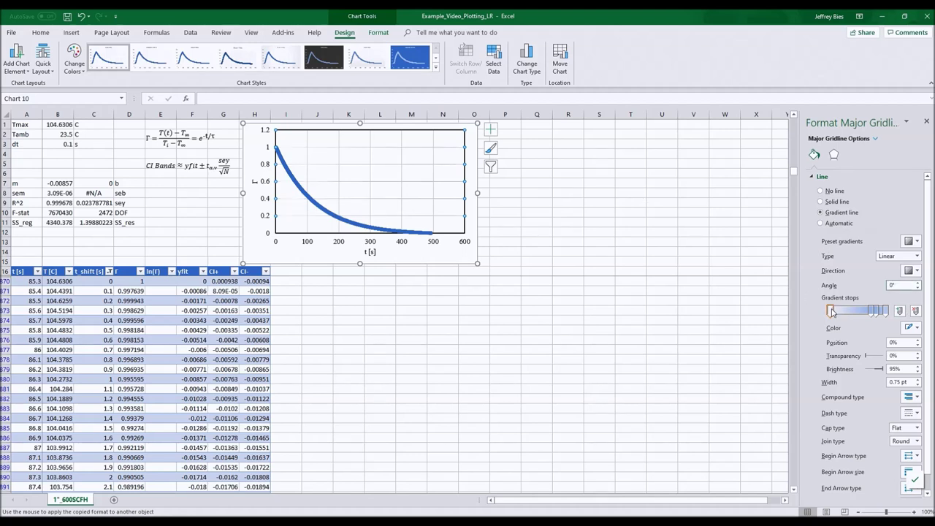
Step: Color the horizontal gridlines' first gradient stop black and make the second stop white at position 2%
left_click(915, 327)
left_click(865, 352)
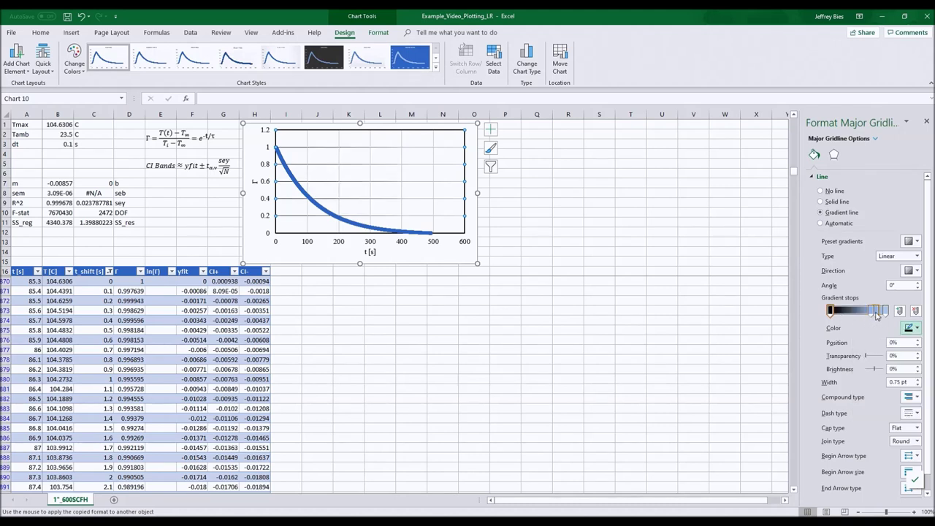
left_click(905, 343)
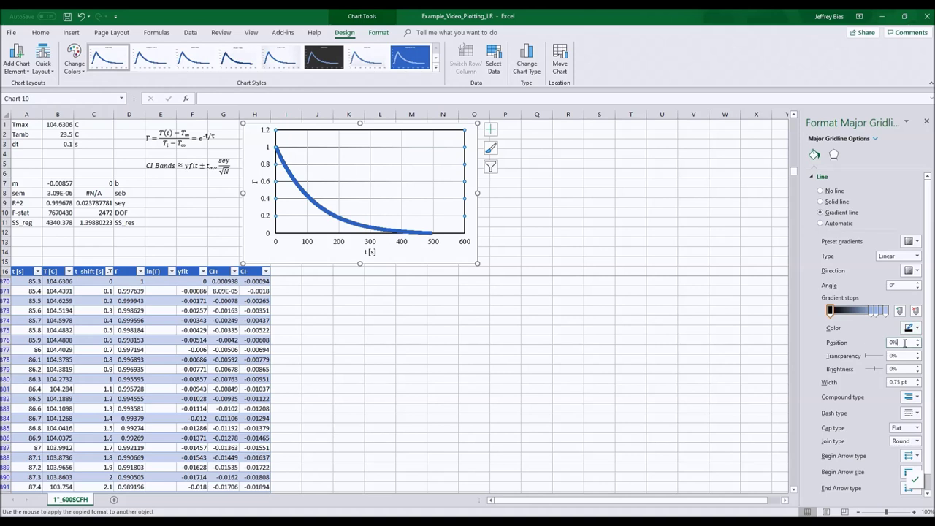
type("2")
left_click(873, 312)
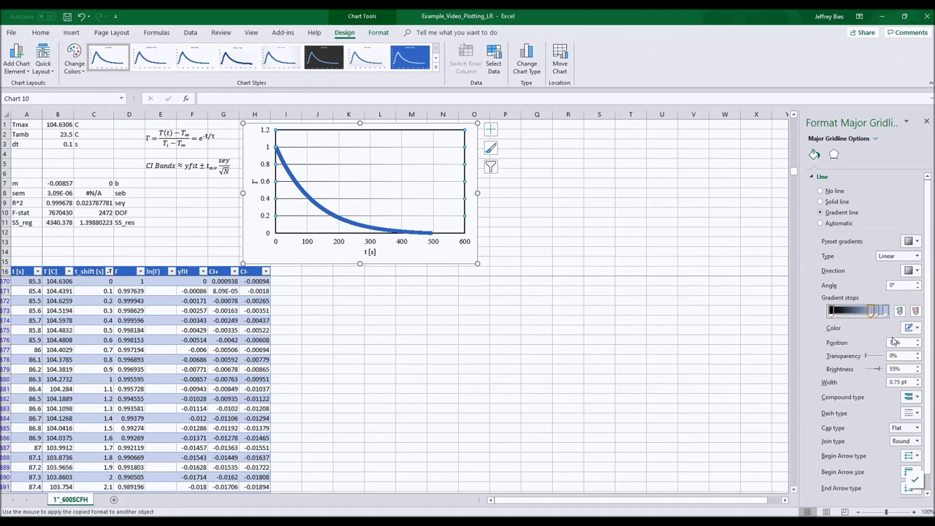
left_click_drag(905, 343, 846, 344)
left_click(904, 329)
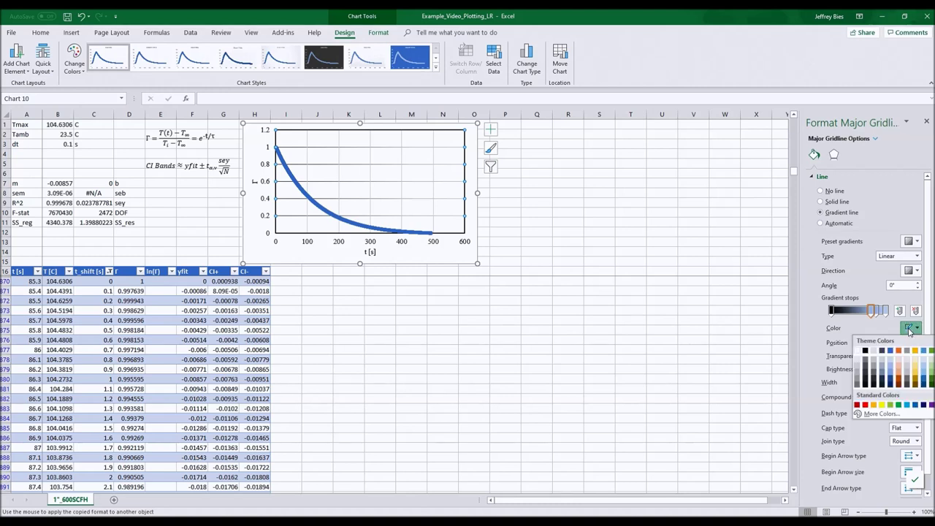
left_click(861, 350)
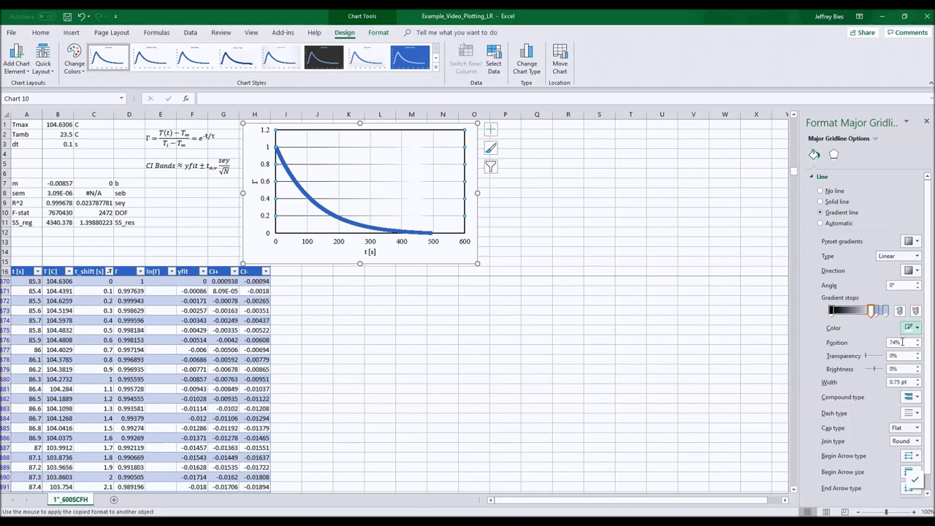
left_click(831, 311)
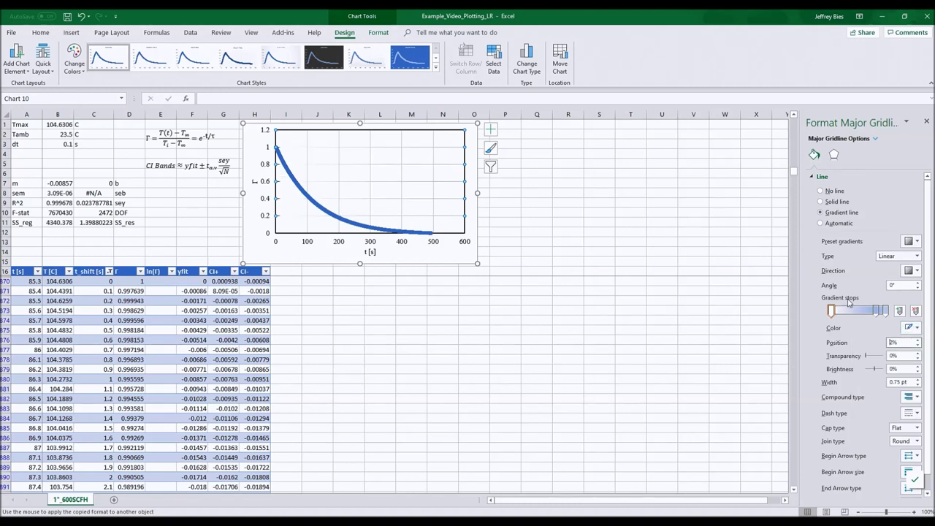
Step: Color the horizontal gridlines' last gradient stop, at 100%, black
left_click(885, 311)
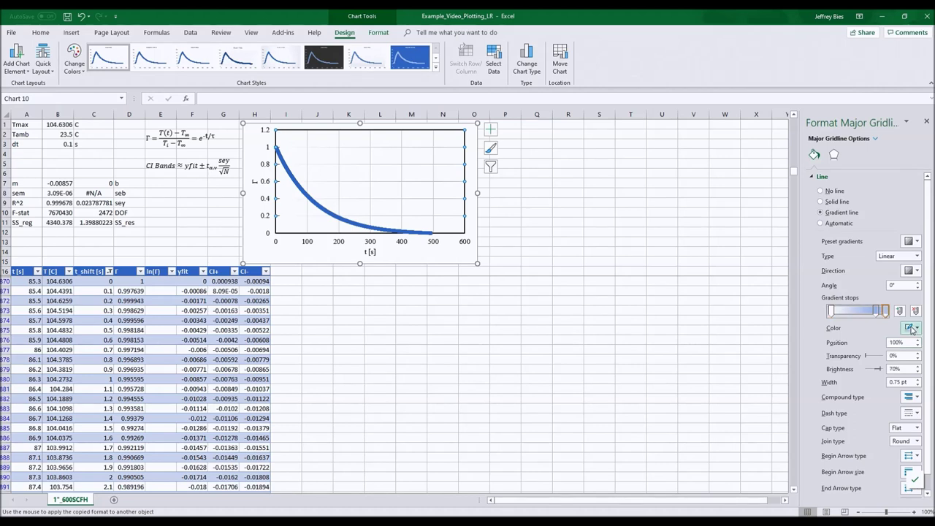
left_click(909, 328)
left_click(866, 351)
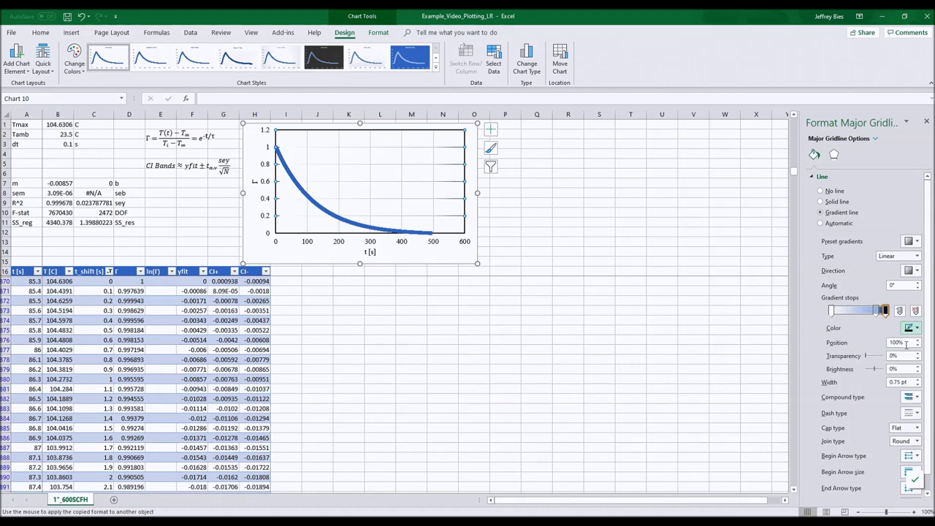
Step: Move the remaining blue gradient stop of the horizontal gridlines to 98% and color it white
left_click(877, 311)
left_click(840, 348)
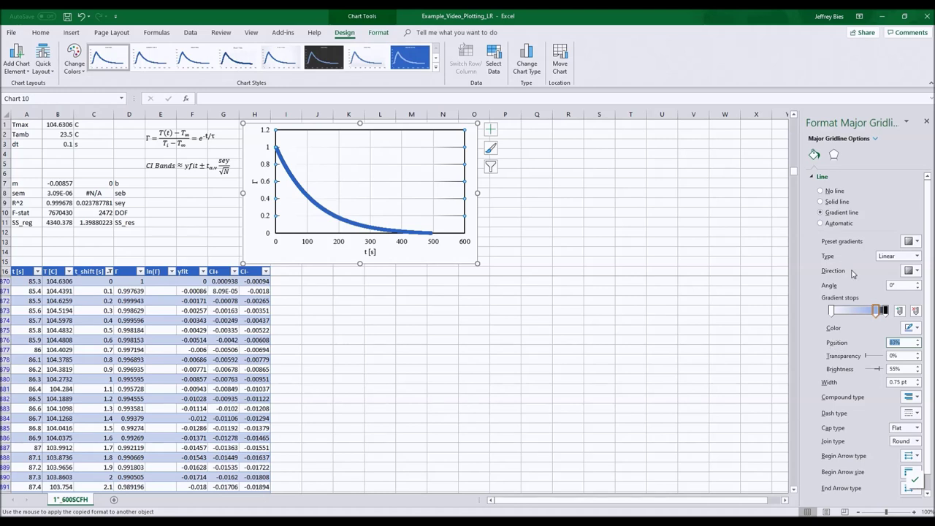
left_click(885, 310)
left_click(918, 342)
type("88%")
left_click(877, 311)
left_click(893, 342)
left_click(877, 345)
type("98")
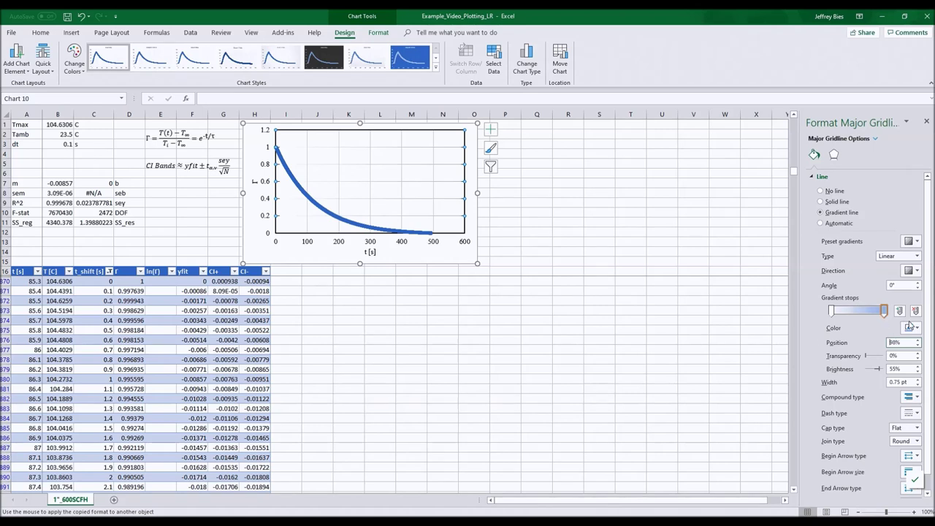
left_click(910, 327)
left_click(860, 351)
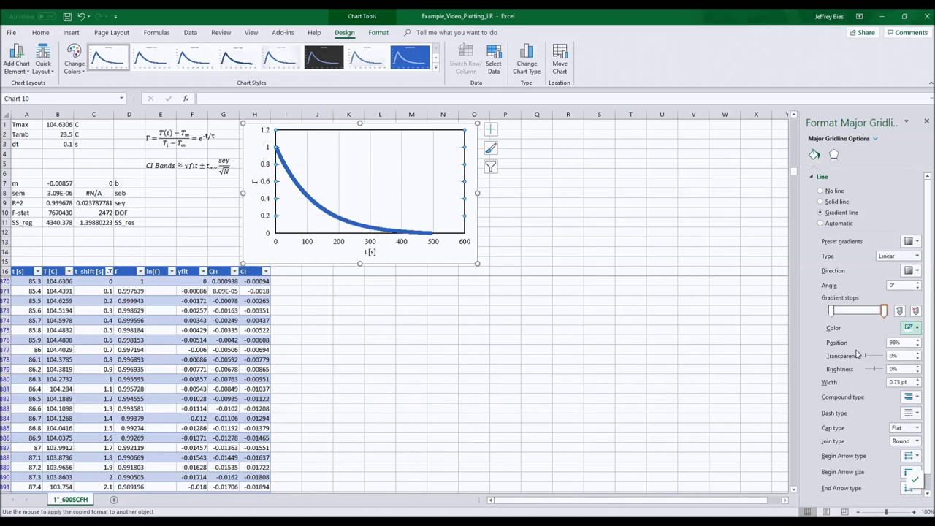
left_click(529, 220)
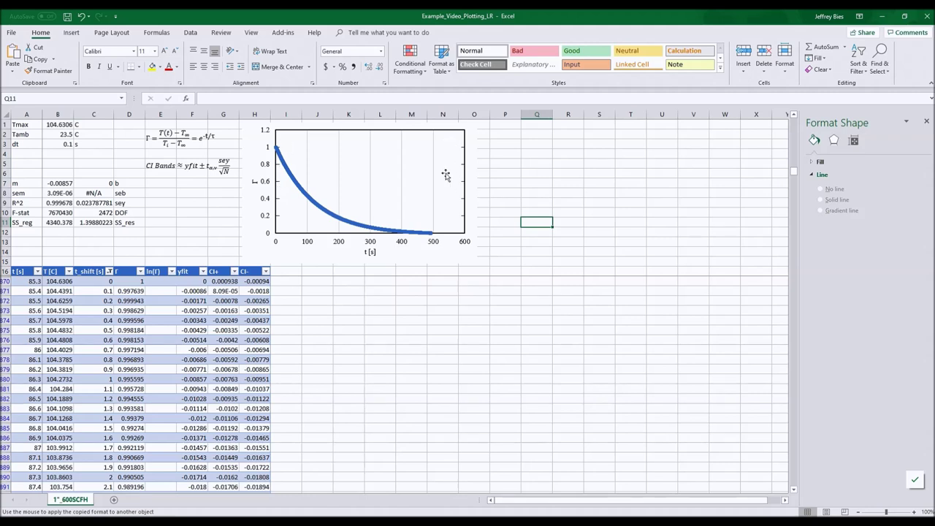
Step: Format the vertical major gridlines as a 90° gradient line with black ends and a white middle starting at 3%
left_click(308, 153)
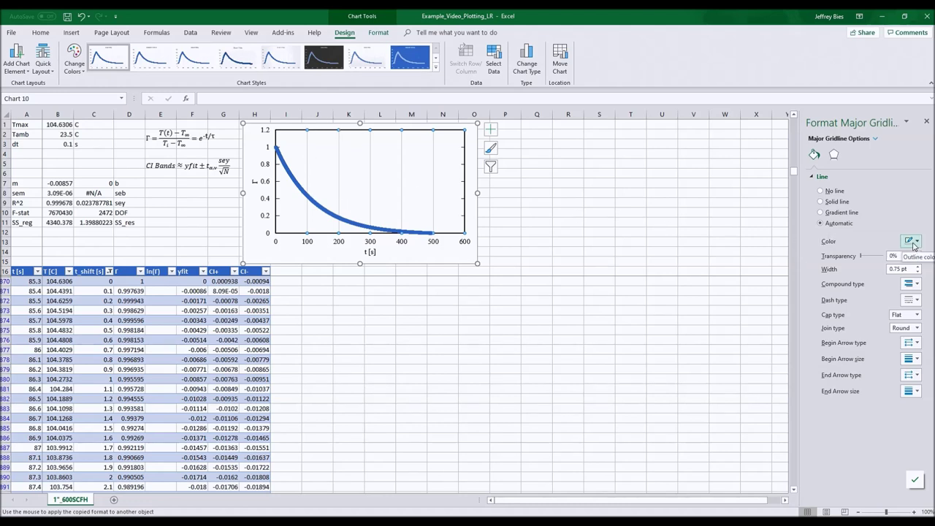
left_click(848, 214)
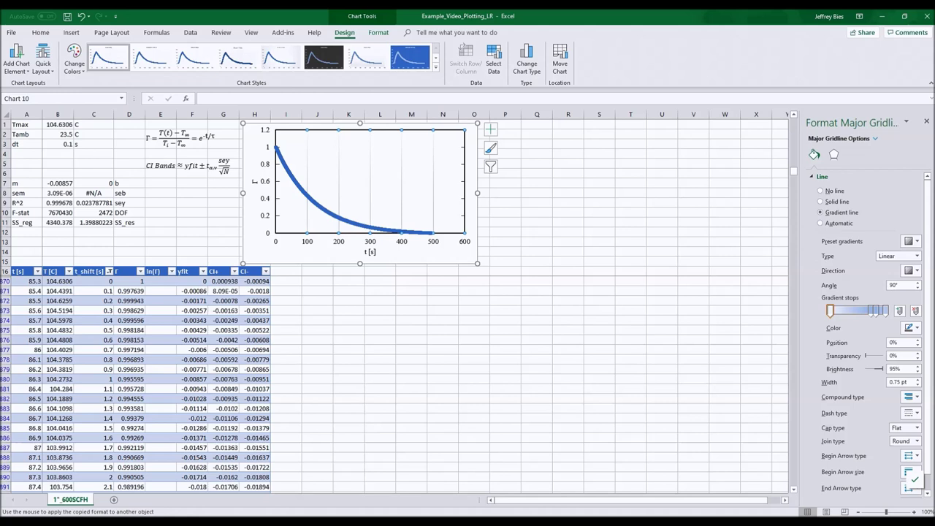
left_click_drag(830, 311, 832, 311)
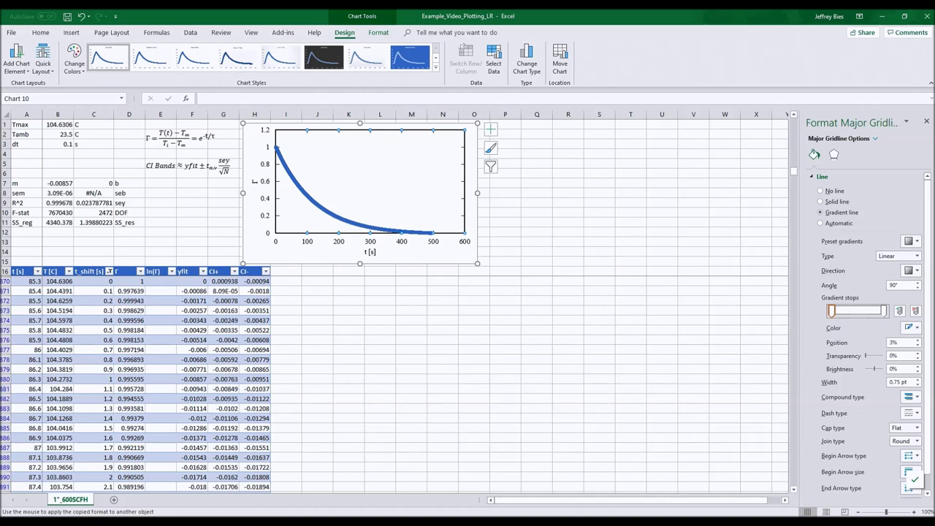
left_click(568, 232)
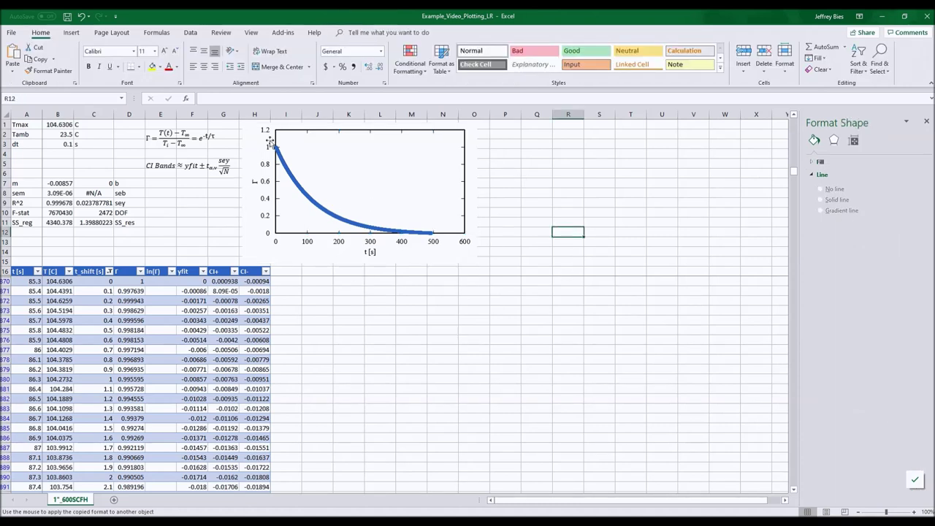
Step: Add primary minor horizontal and primary minor vertical gridlines to the chart
left_click(297, 139)
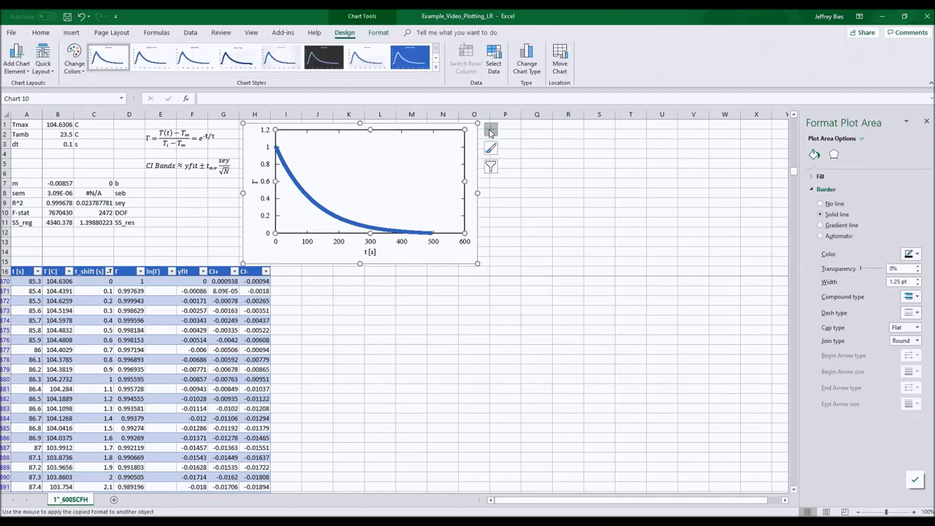
left_click(492, 130)
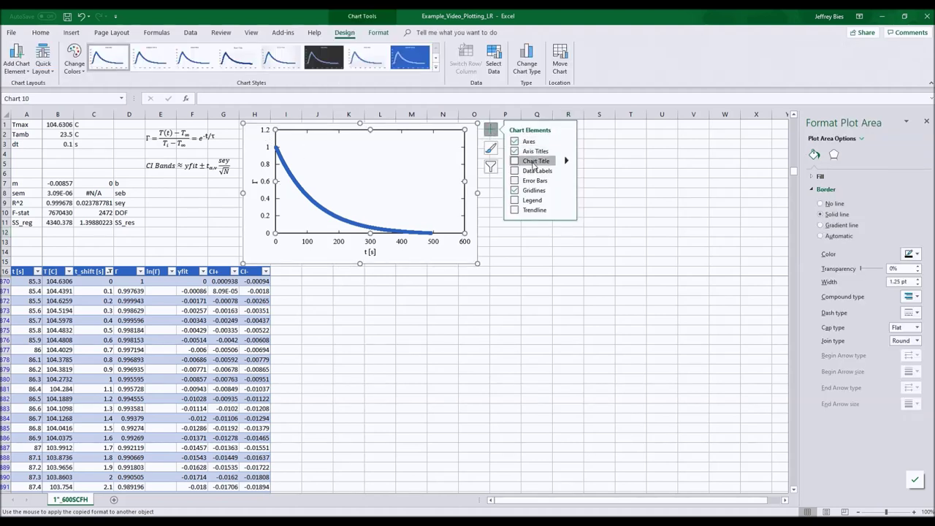
left_click(567, 190)
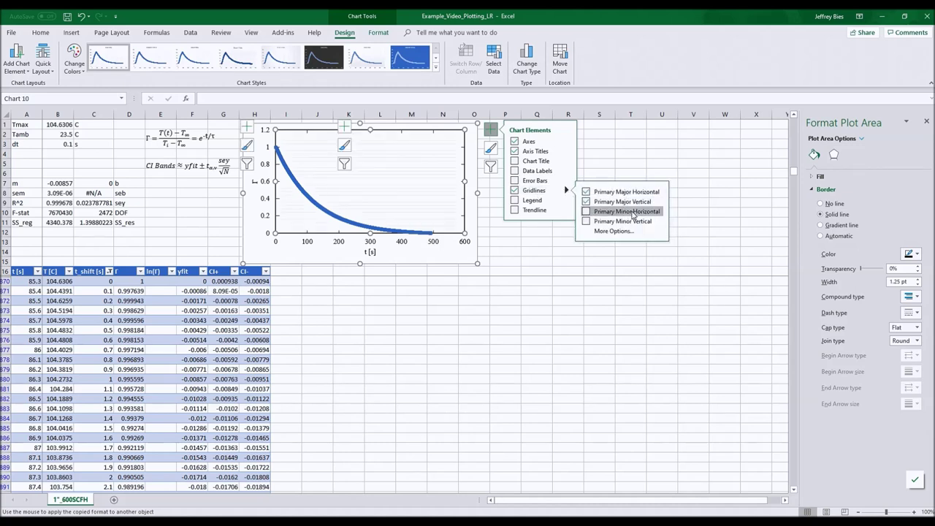
left_click(640, 221)
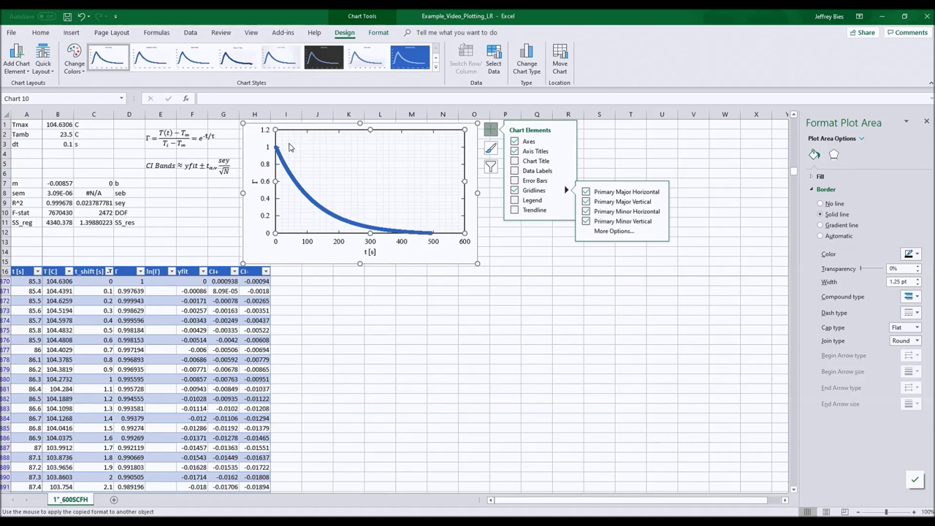
Step: Format the minor gridlines as gradient lines that leave only short black ticks at the plot edges
left_click(288, 146)
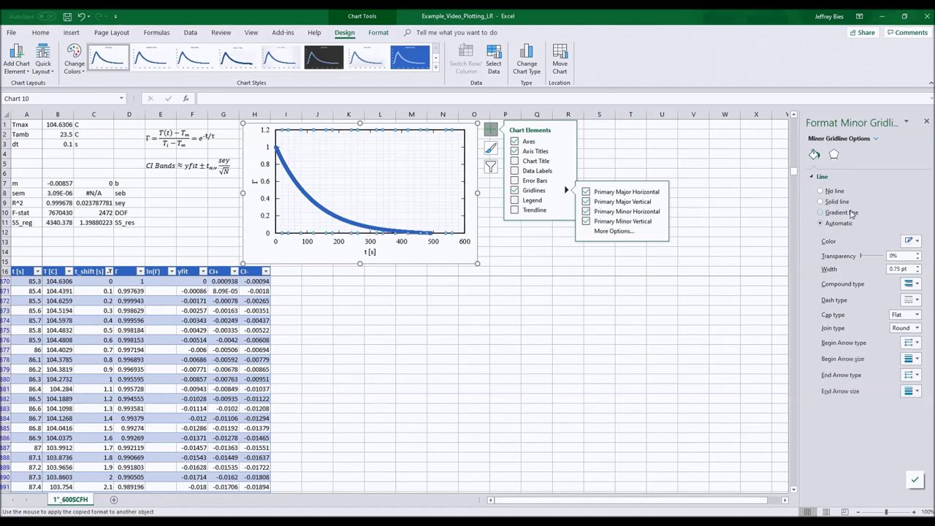
left_click(842, 212)
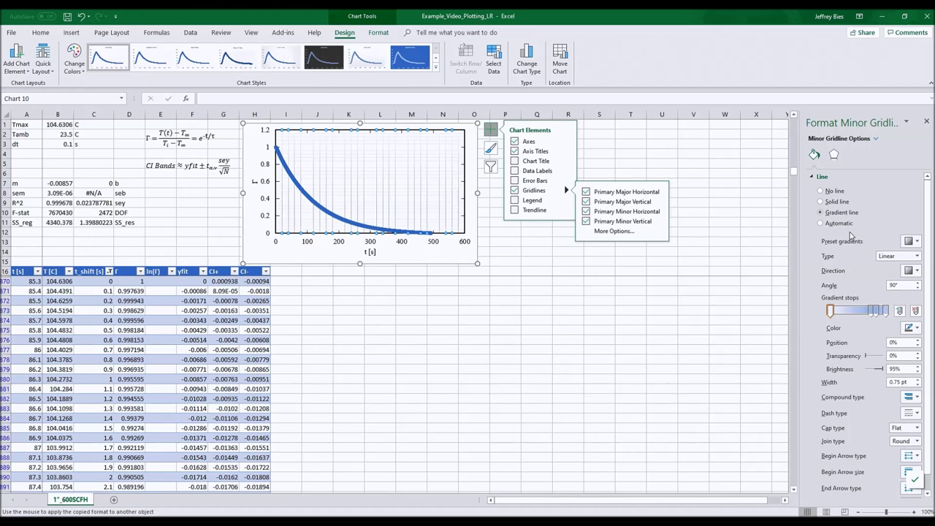
key("ctrl+z")
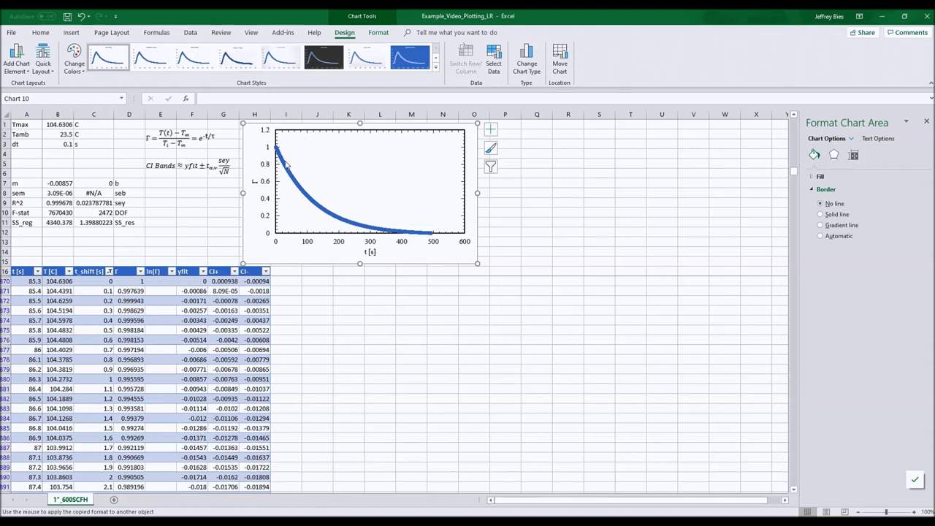
Step: Set the Γ data series to built-in round markers of size 2
left_click(310, 198)
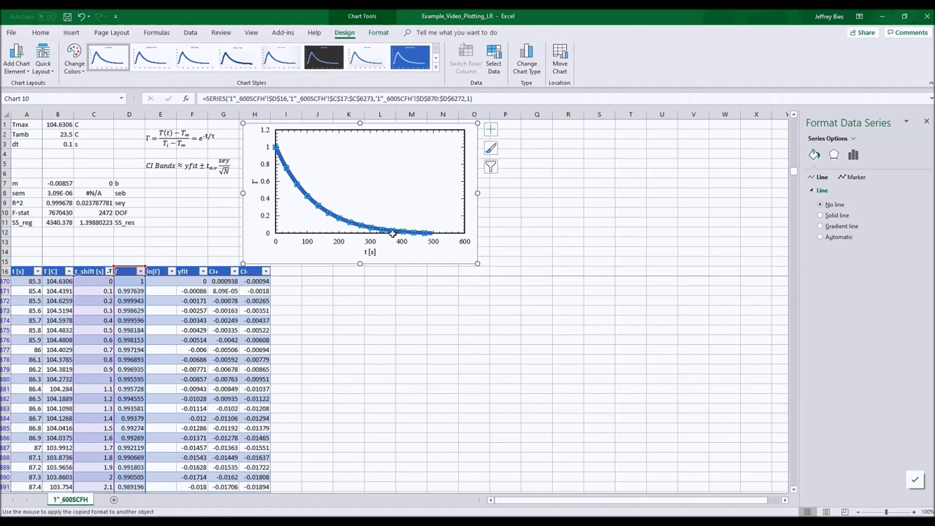
left_click(856, 177)
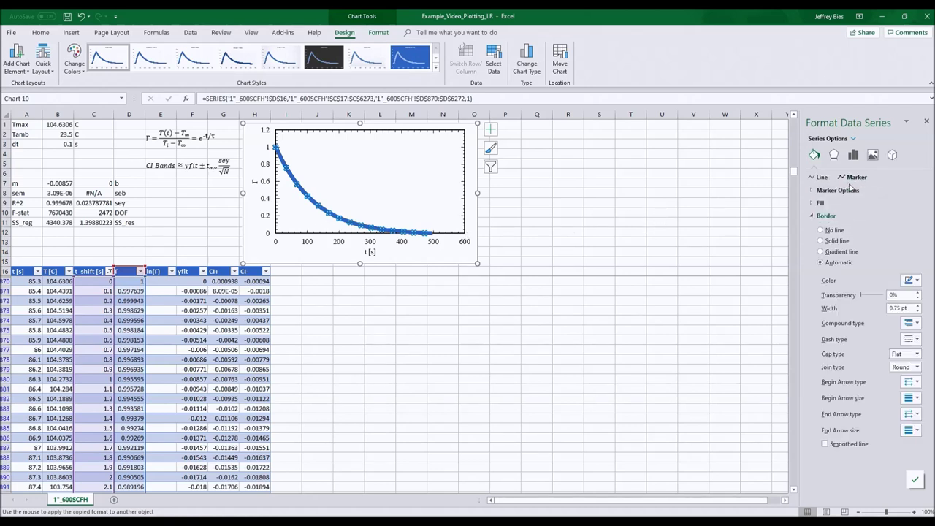
left_click(846, 190)
left_click(838, 226)
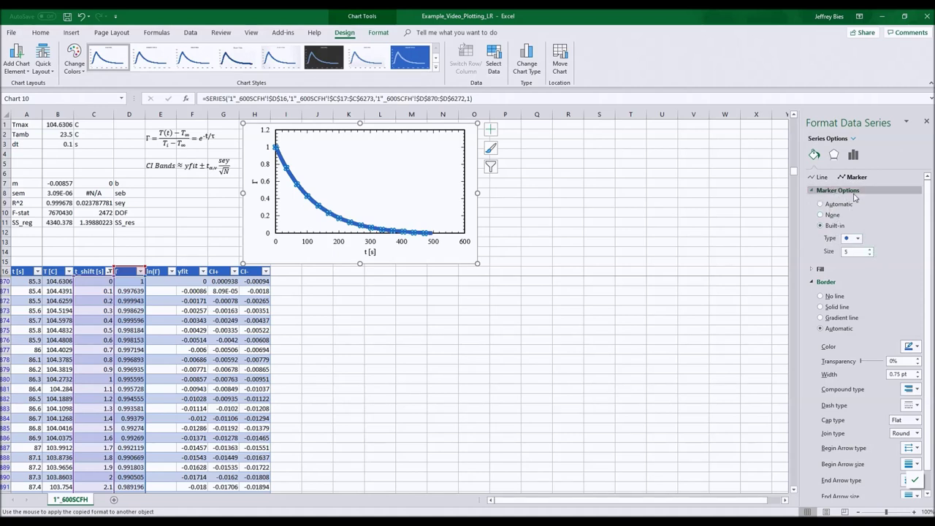
left_click(870, 254)
left_click(870, 253)
left_click(870, 253)
left_click(870, 249)
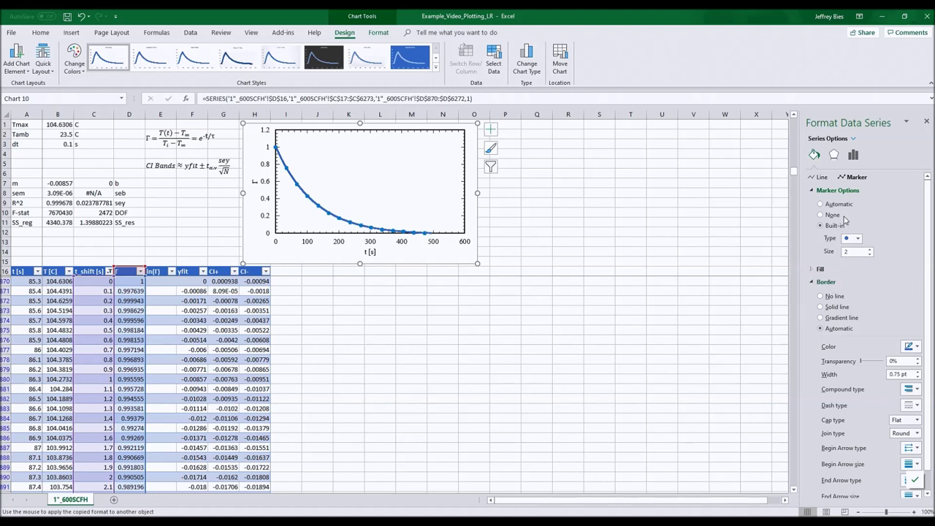
Step: Give the Γ series markers a solid white fill
left_click(821, 268)
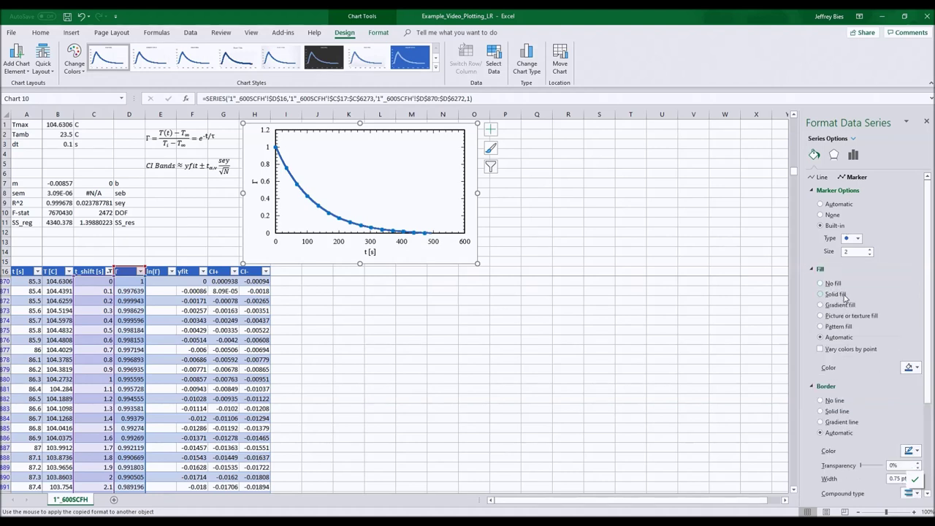
left_click(831, 294)
left_click(910, 368)
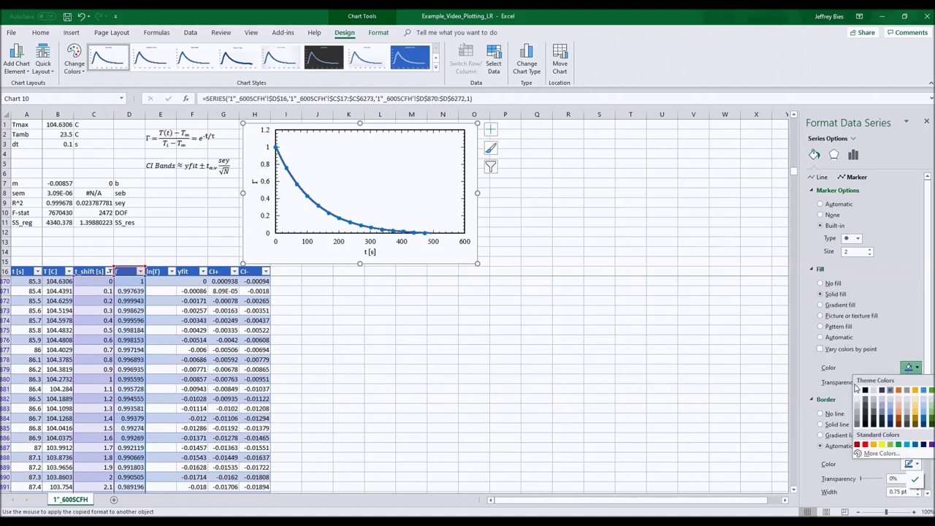
left_click(858, 391)
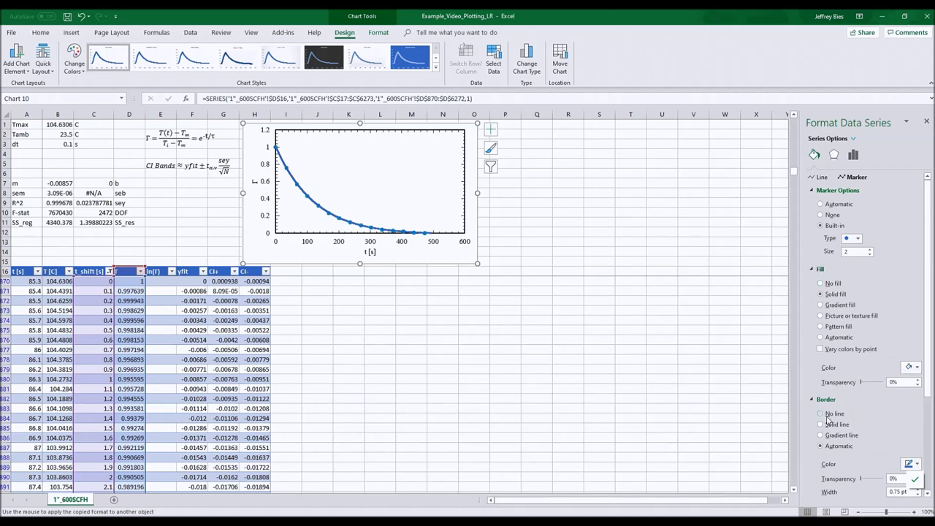
Step: Set the border color of the Γ series markers to black
left_click(911, 463)
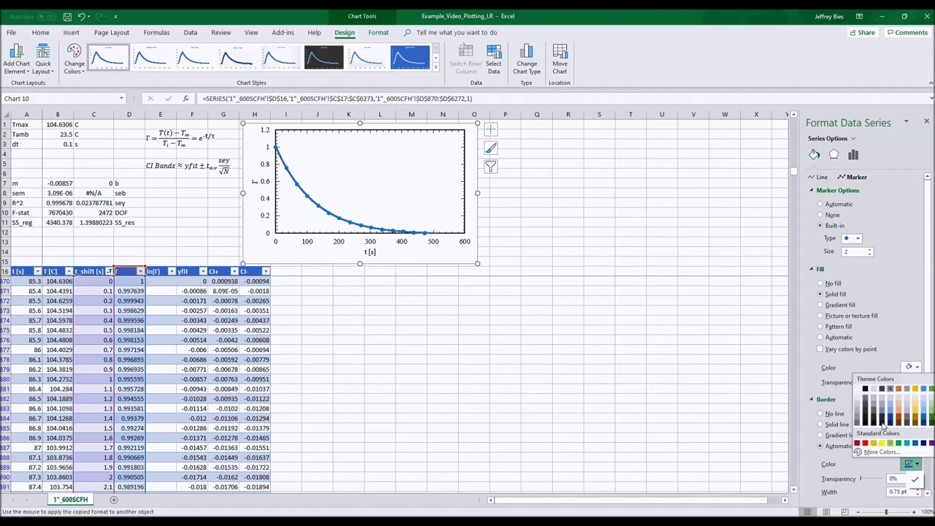
left_click(865, 391)
left_click(293, 263)
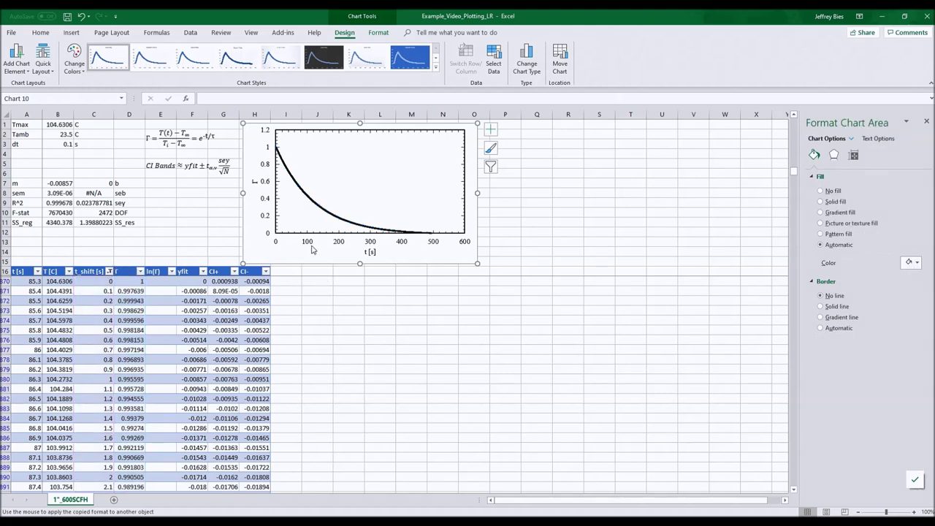
Step: Save the formatted Γ chart as a chart template named "Example Plot"
right_click(317, 254)
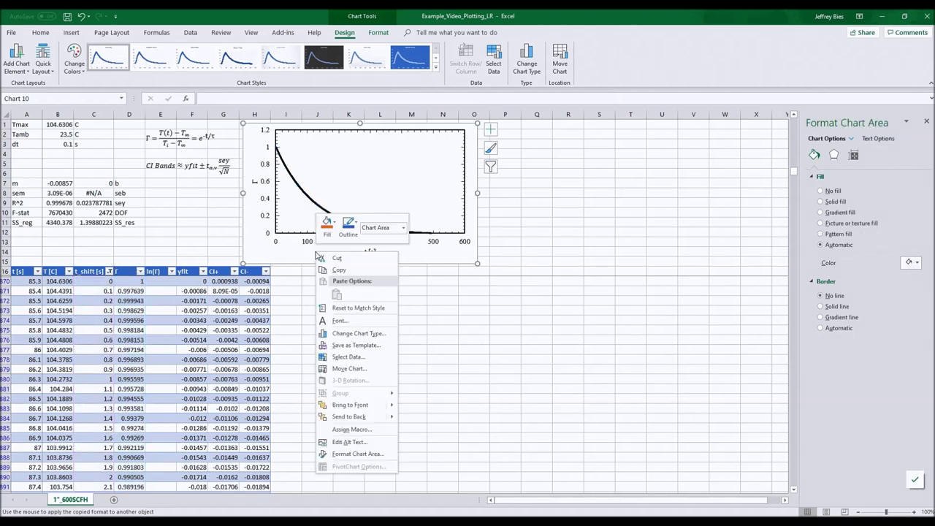
left_click(370, 345)
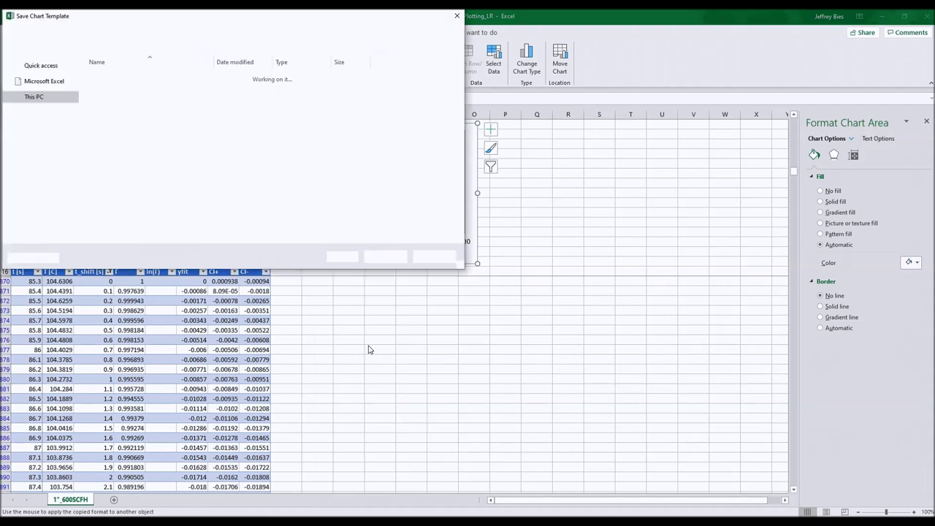
type("Example Plot")
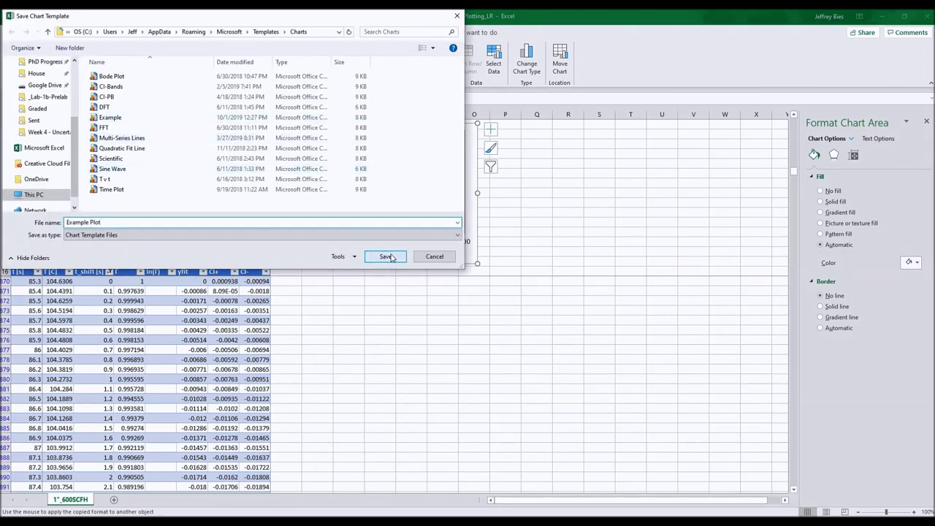
left_click(368, 257)
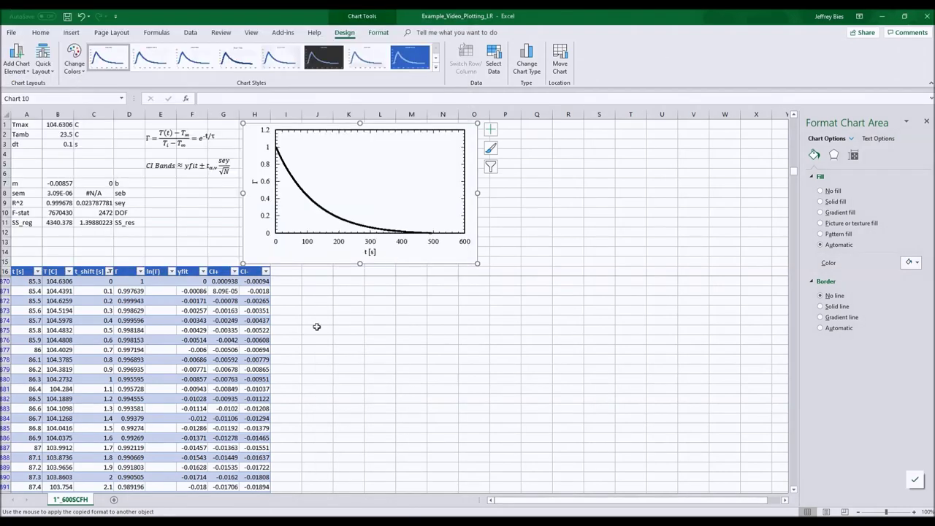
Step: Filter the ln(Γ) column of the table to exclude blanks
left_click(346, 289)
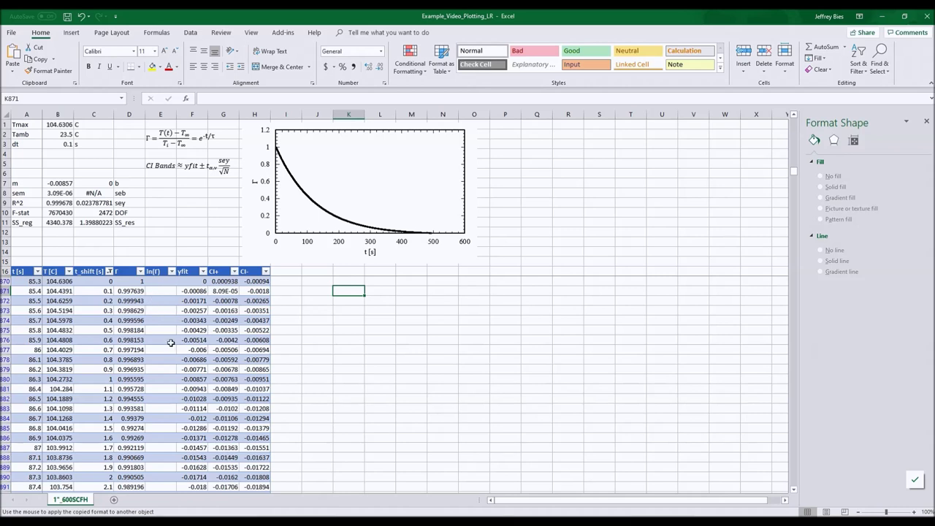
left_click(173, 271)
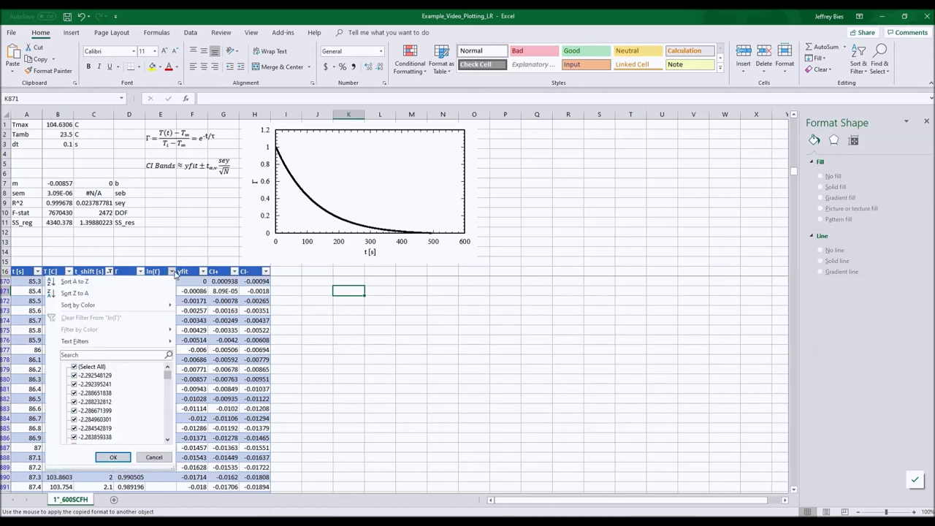
left_click_drag(168, 374, 169, 433)
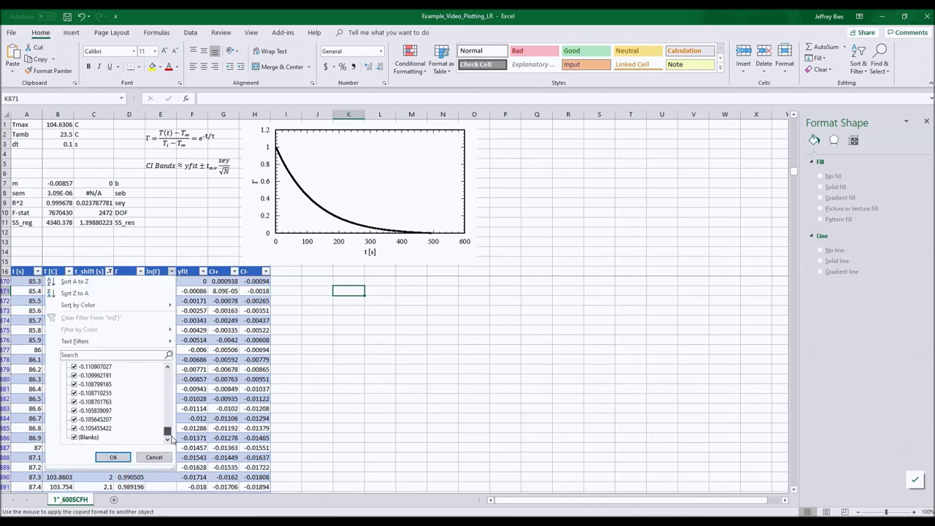
left_click(75, 438)
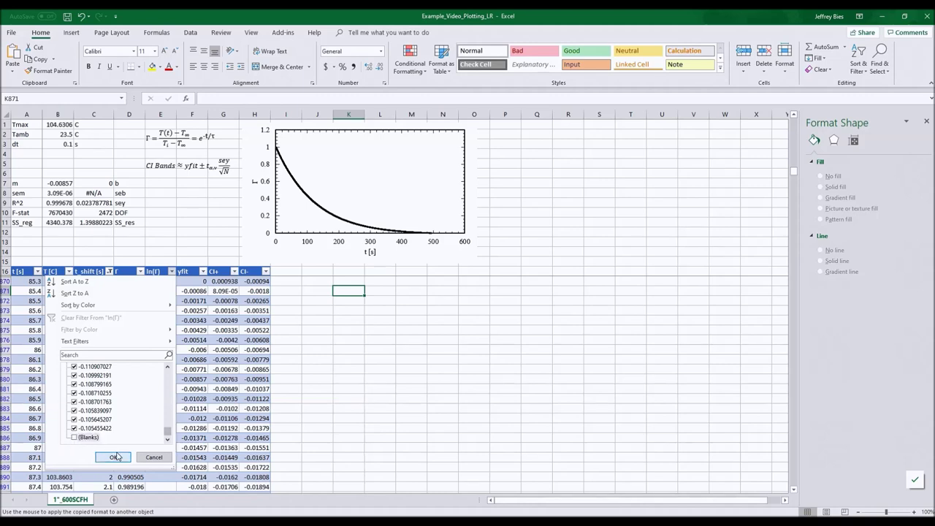
left_click(114, 458)
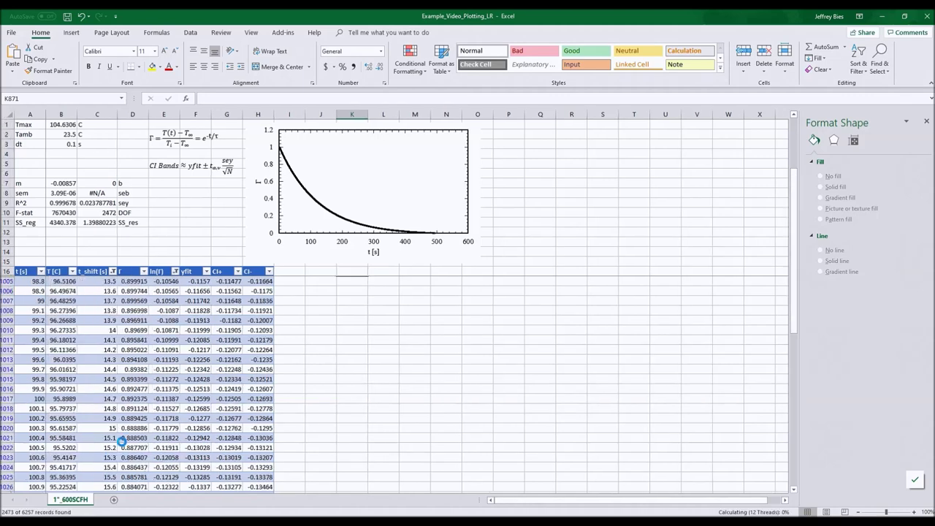
Step: Insert a scatter chart of the filtered ln(Γ) values against t_shift and place it beside the Γ plot
left_click(102, 282)
key("ctrl+shift+Down")
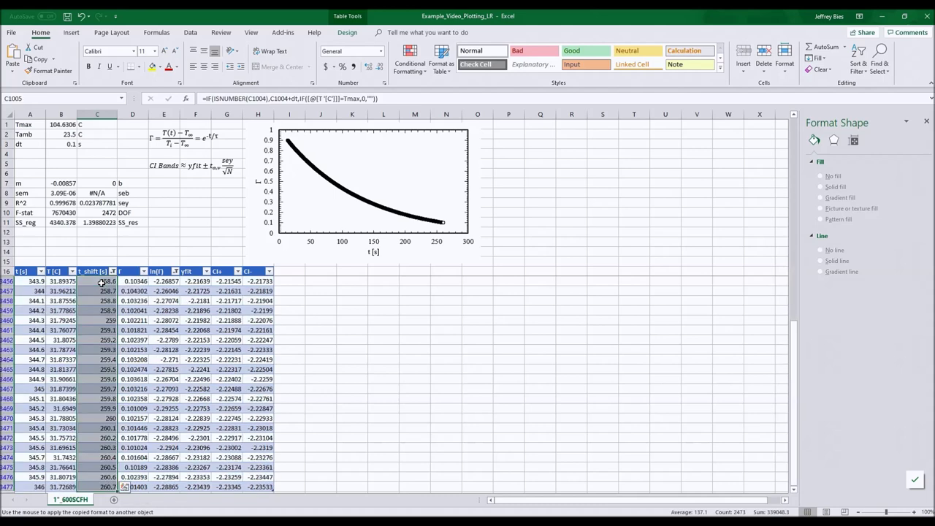
left_click(165, 486, "ctrl")
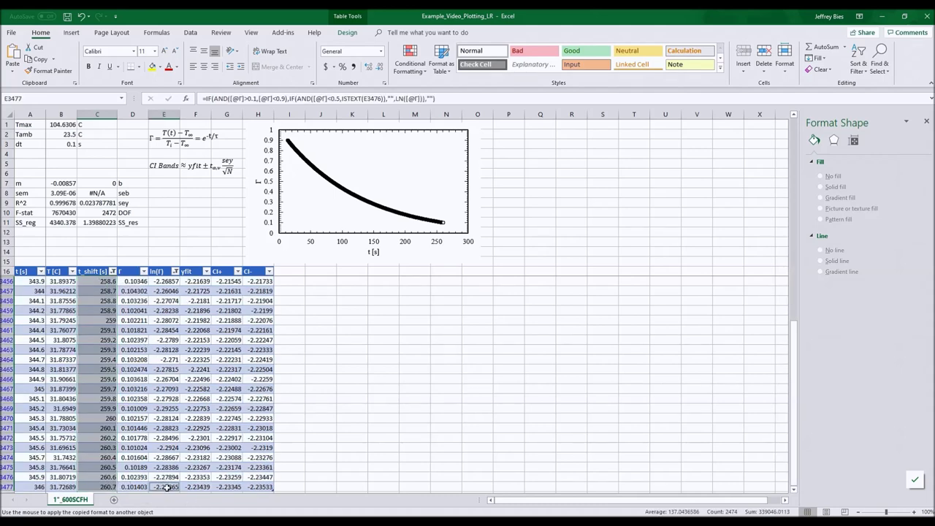
key("ctrl+shift+Up")
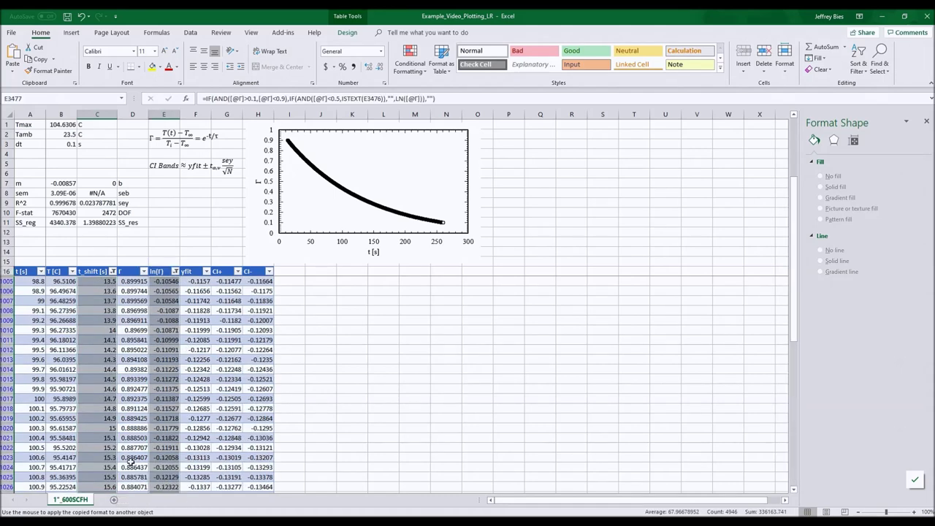
left_click(71, 32)
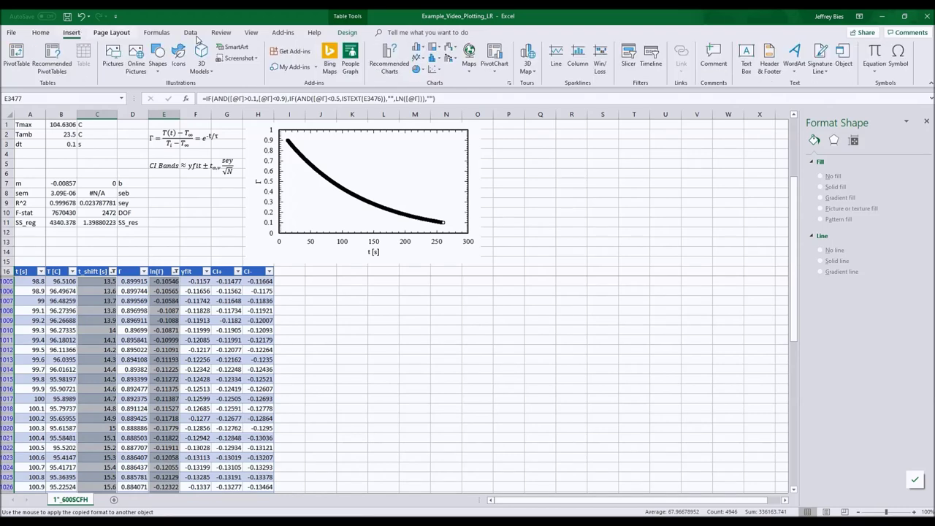
left_click(437, 68)
left_click(442, 101)
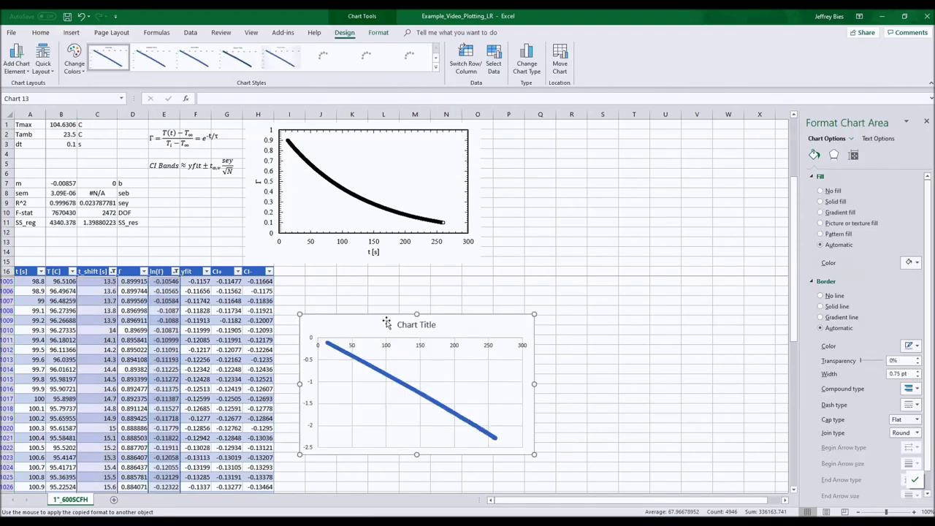
left_click_drag(380, 322, 574, 134)
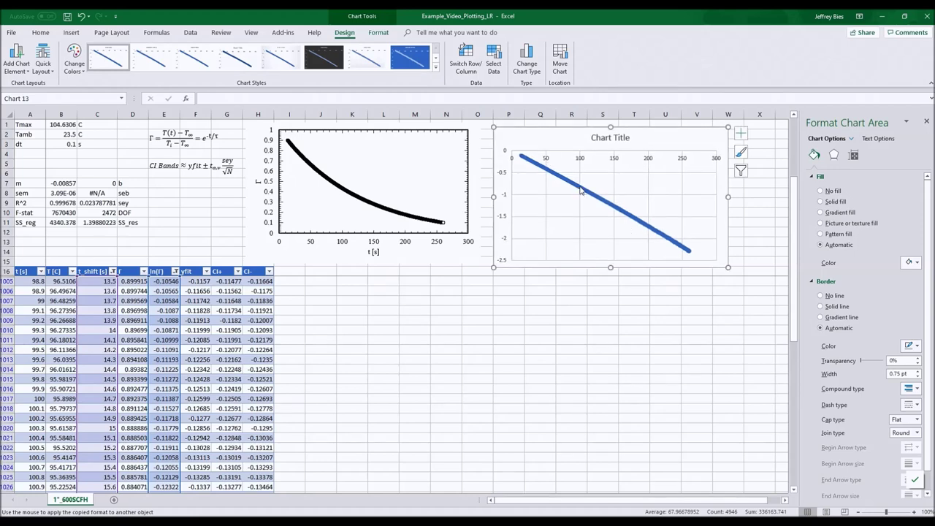
Step: Apply the saved "Example Plot" template to the new ln(Γ) chart
left_click(529, 64)
left_click(352, 169)
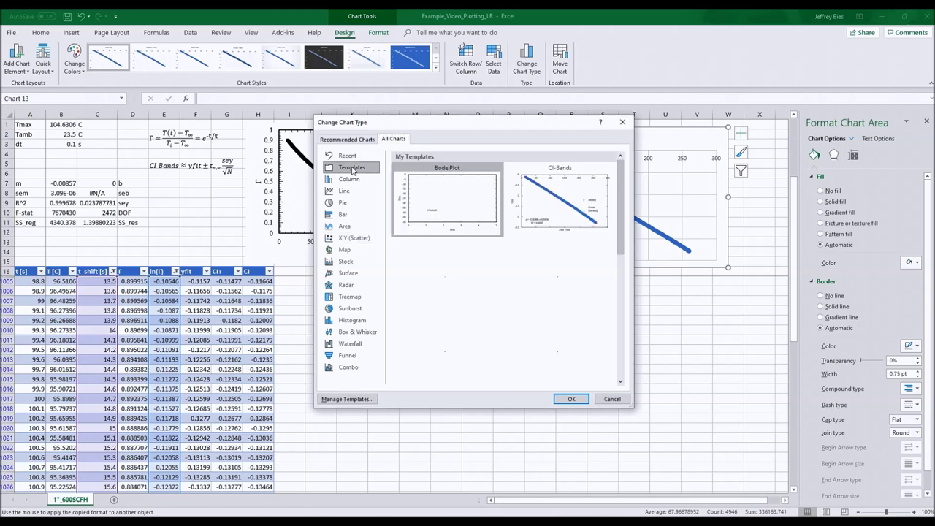
left_click_drag(621, 223, 623, 256)
left_click(553, 256)
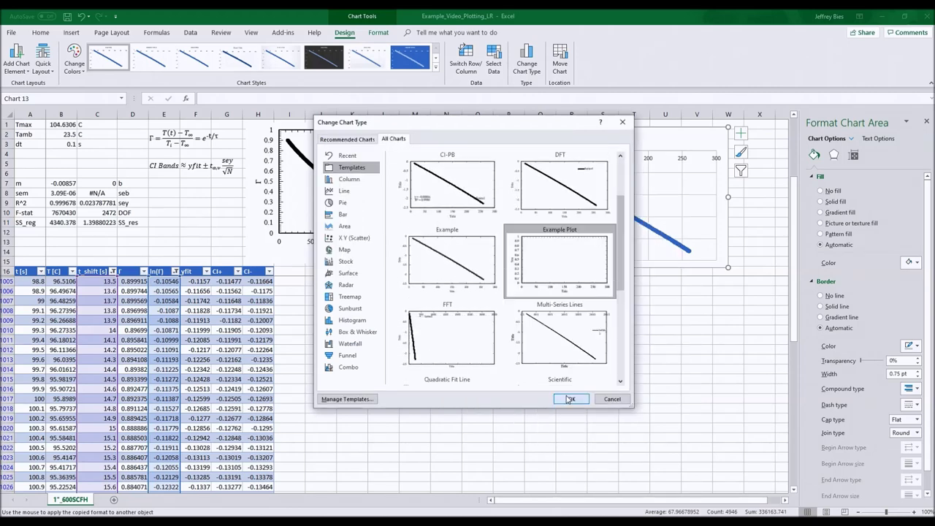
left_click(571, 399)
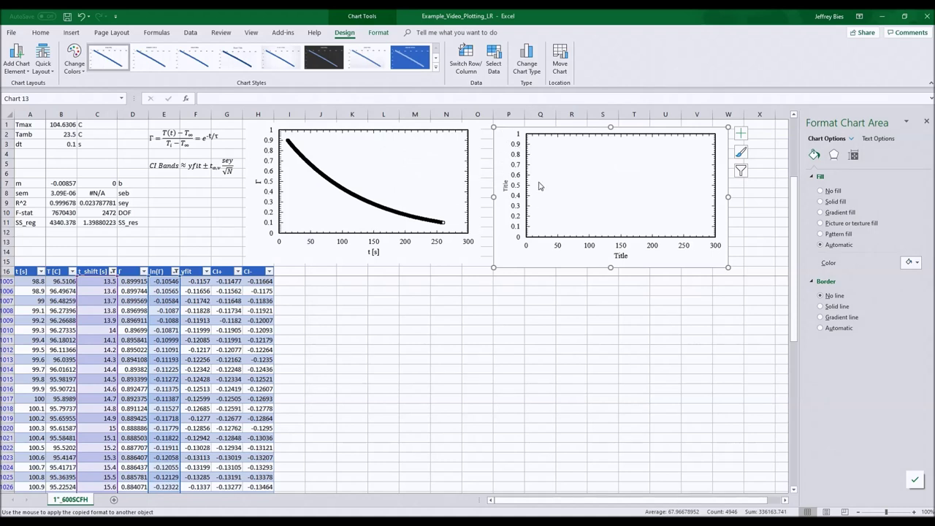
Step: Reset the new chart's vertical axis minimum to automatic and title the axes ln(Γ) and t [s]
left_click(516, 155)
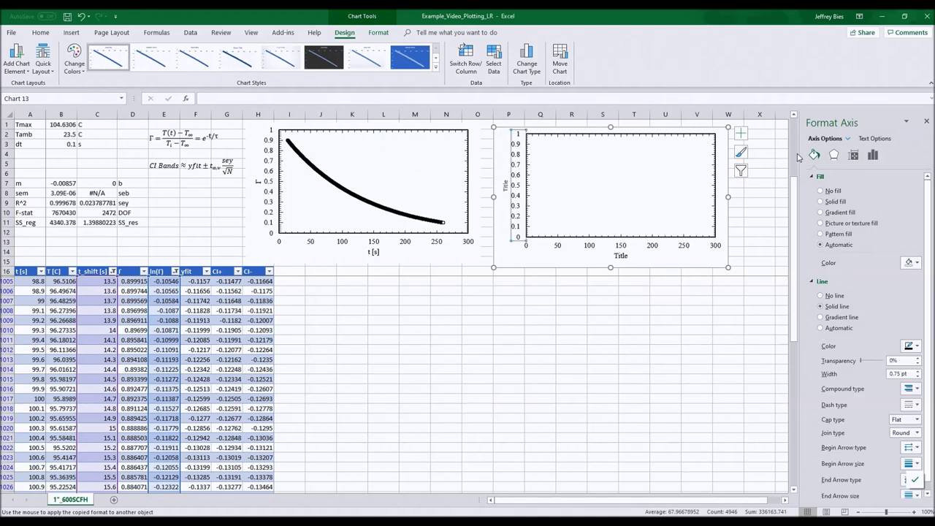
left_click(873, 155)
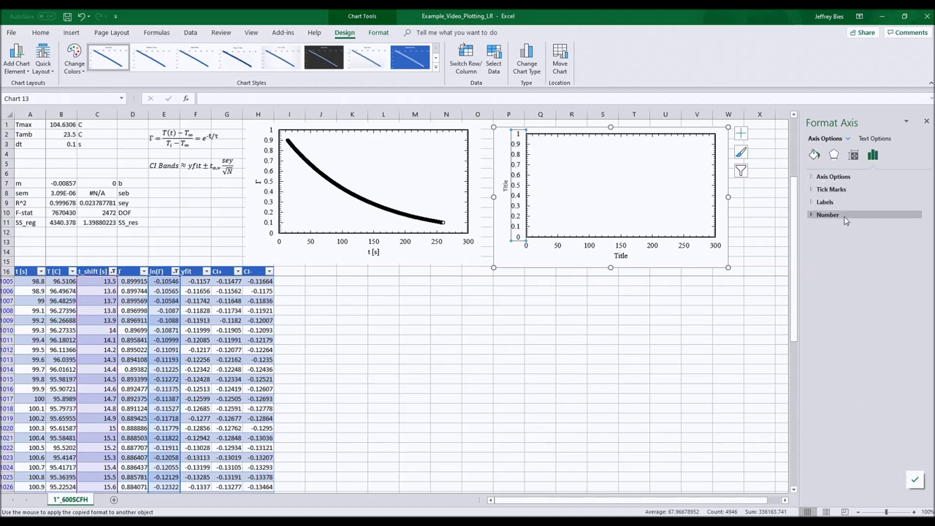
left_click(840, 177)
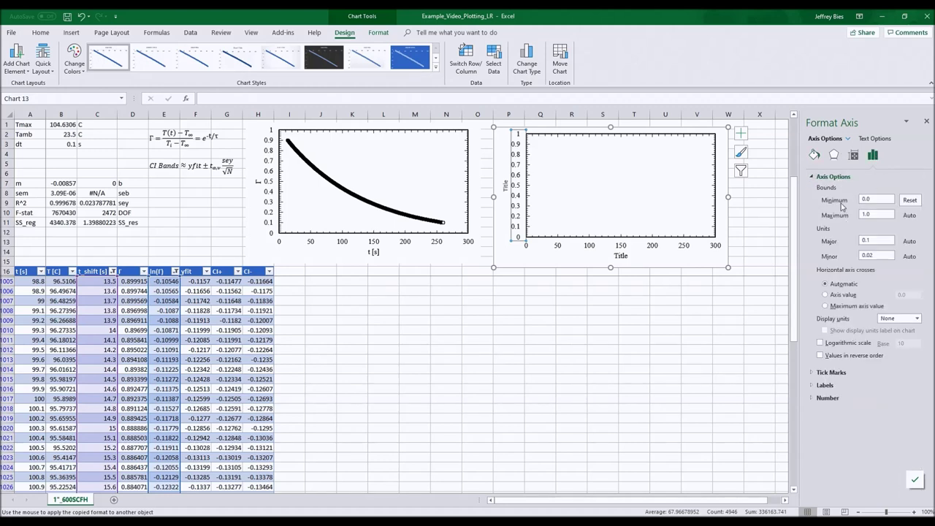
left_click(912, 201)
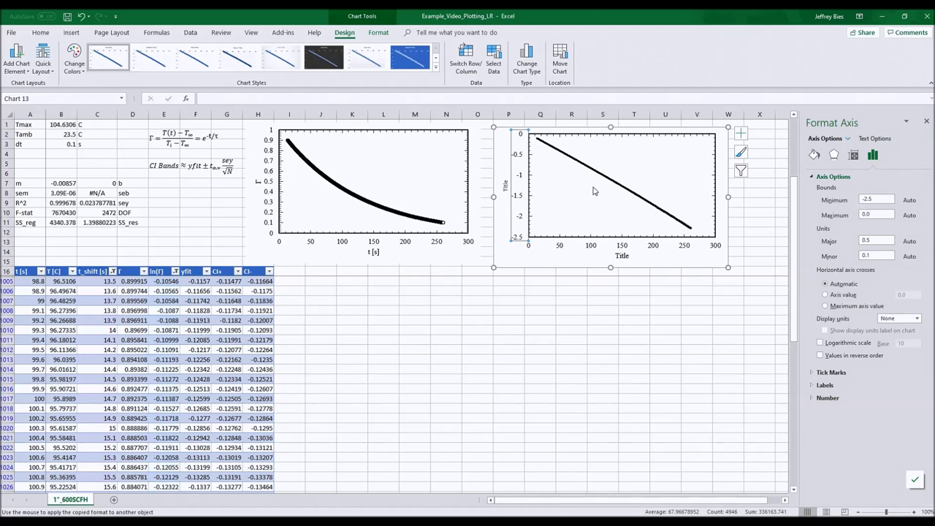
left_click(504, 190)
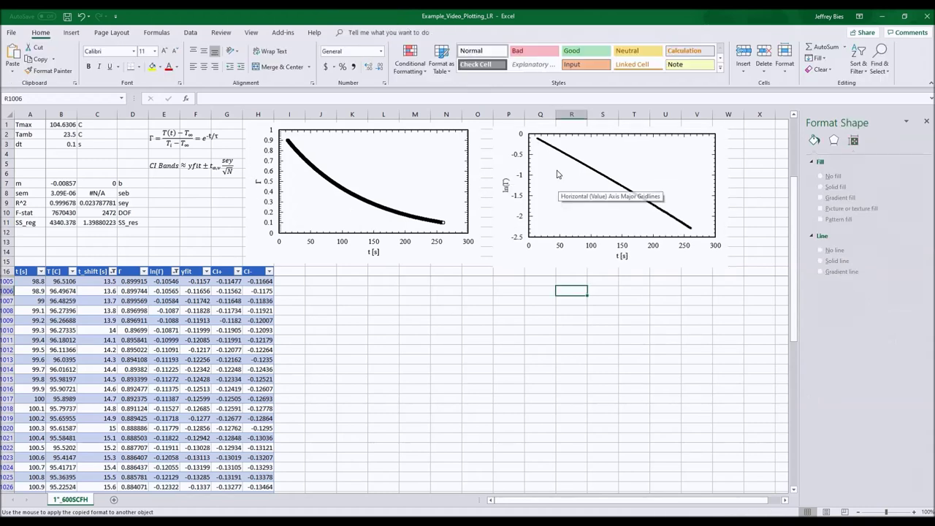
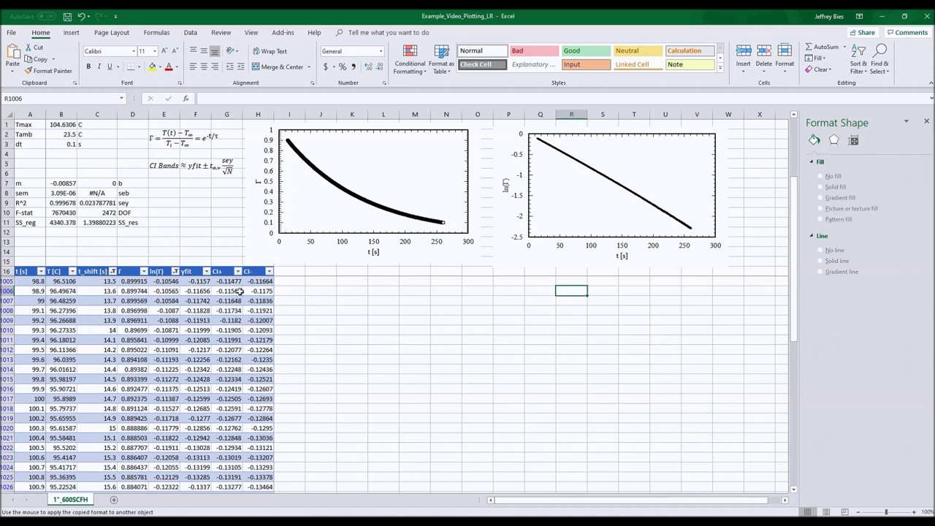
Step: Add the filtered CI+ and CI- columns to the ln(Γ) chart as new series, using t_shift in the first column as X values
left_click(107, 283)
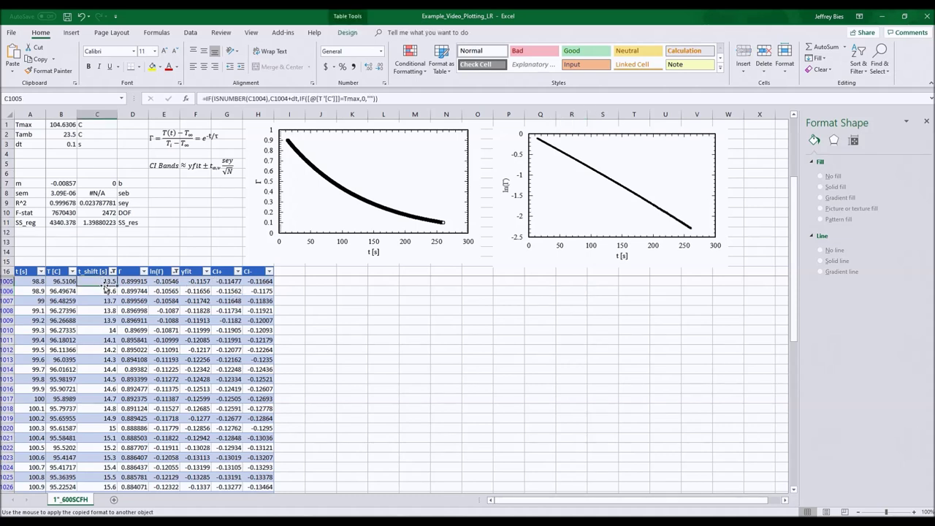
key("ctrl+shift+Down")
left_click(227, 486, "ctrl")
key("ctrl+shift+Up")
key("ctrl+c")
left_click(505, 256)
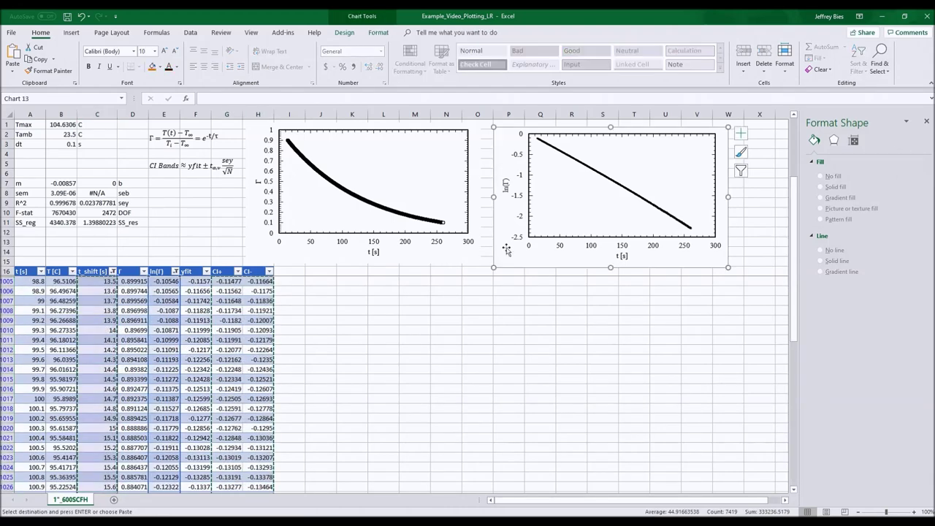
left_click(9, 73)
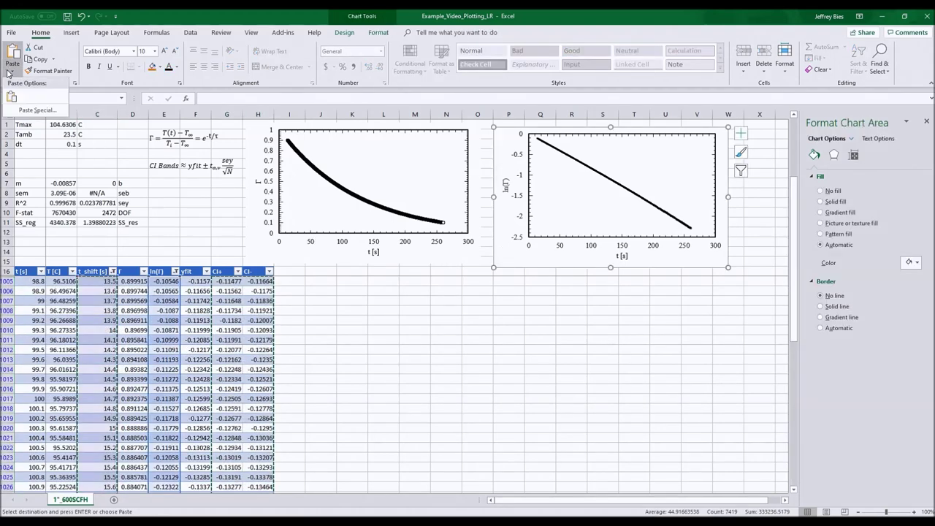
left_click(29, 112)
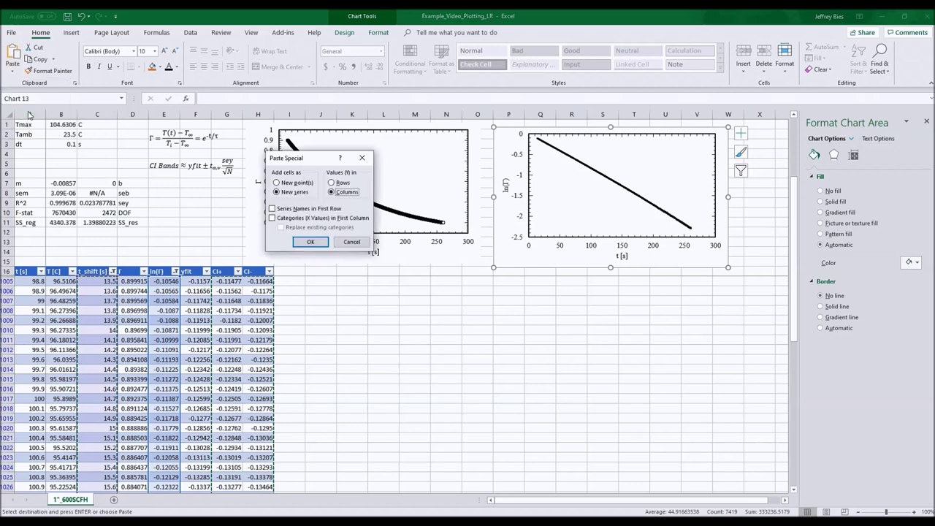
left_click(273, 219)
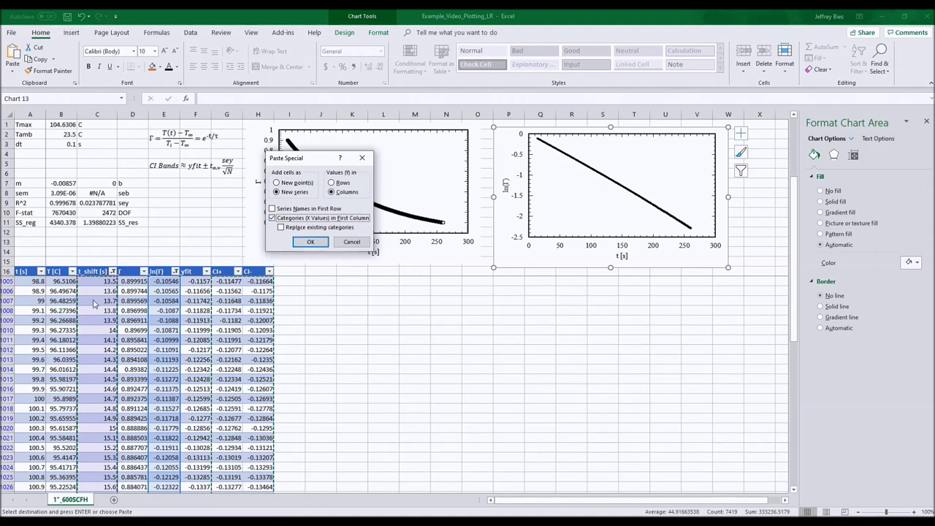
left_click(310, 241)
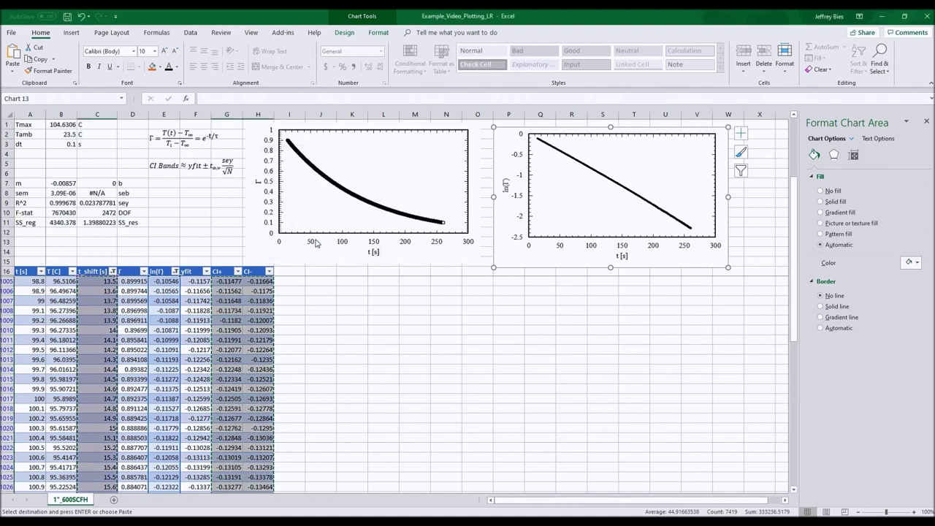
Step: Add a linear trendline to the ln(Γ) series with intercept 0.0, displaying its equation and R-squared value on the chart
left_click(691, 228)
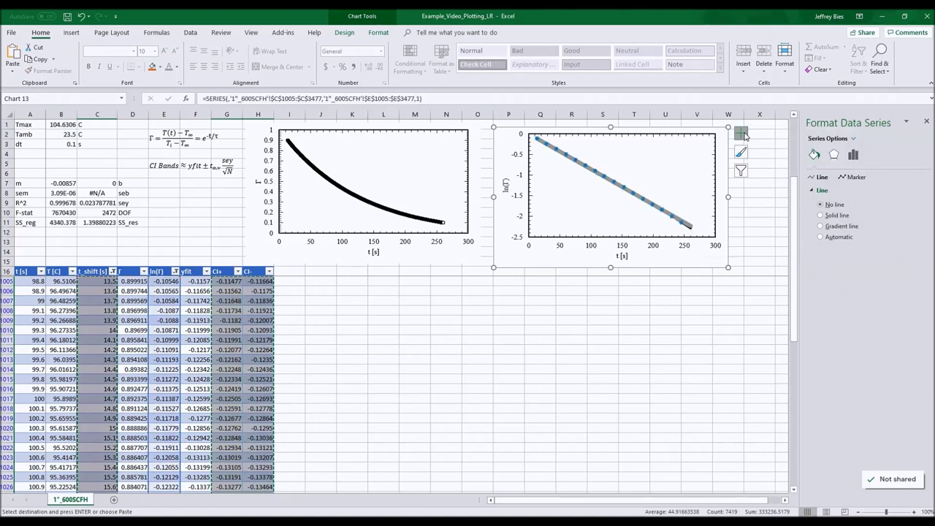
left_click(742, 133)
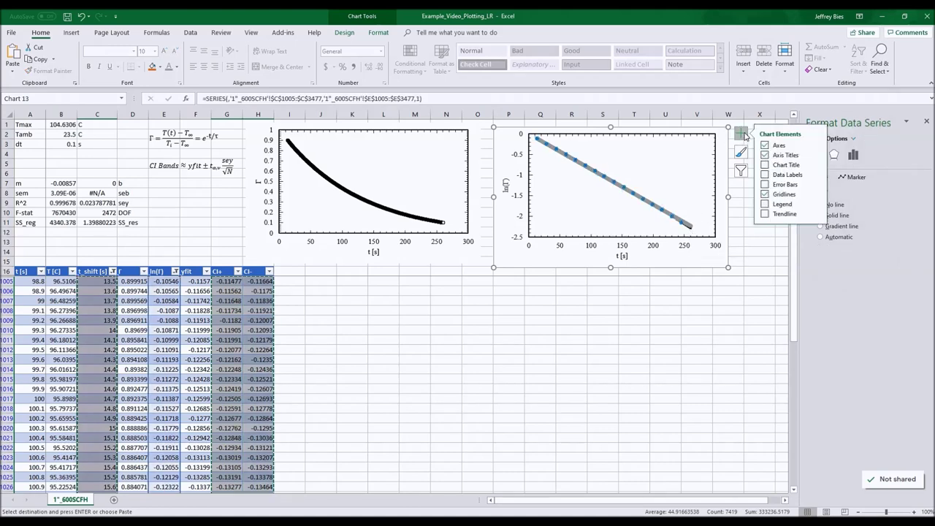
left_click(817, 214)
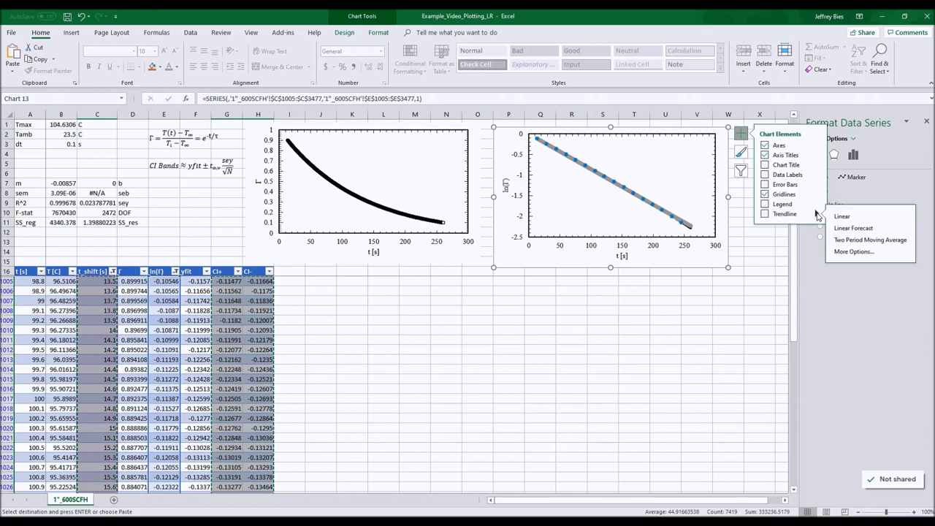
left_click(852, 251)
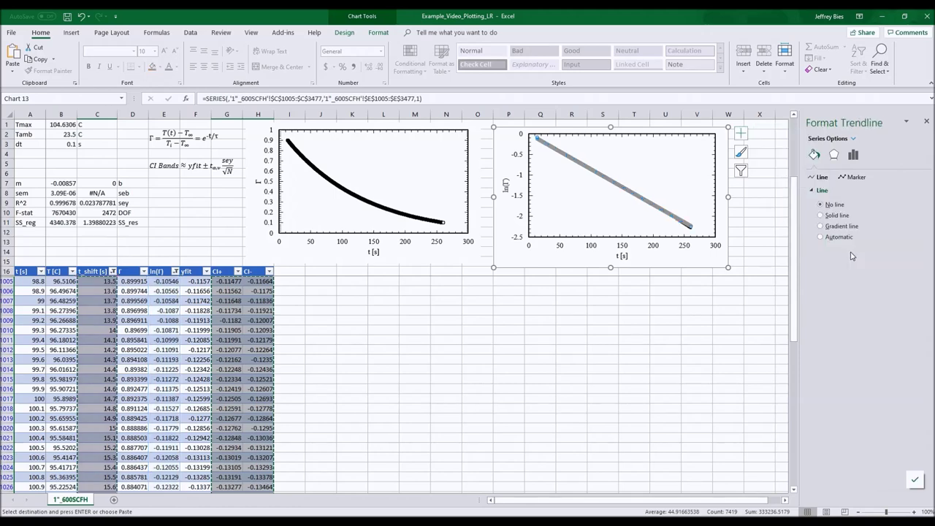
left_click(855, 156)
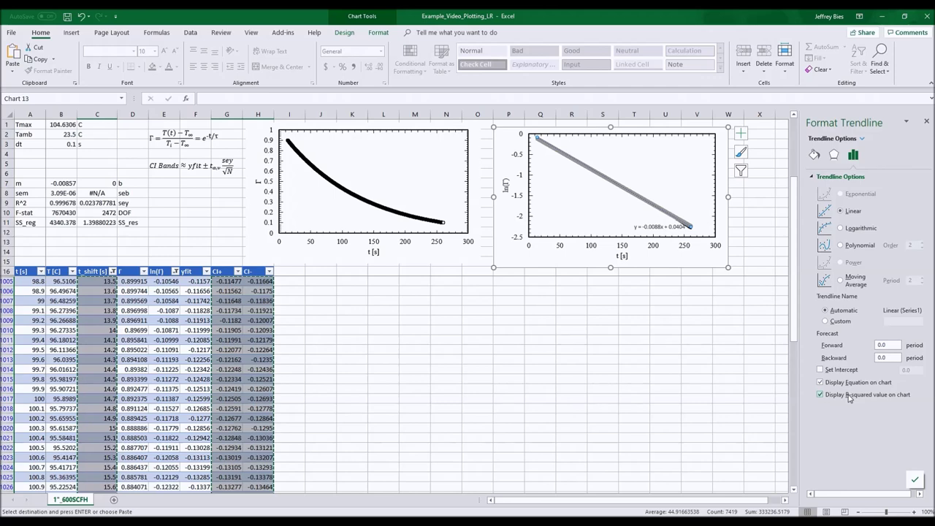
left_click(849, 371)
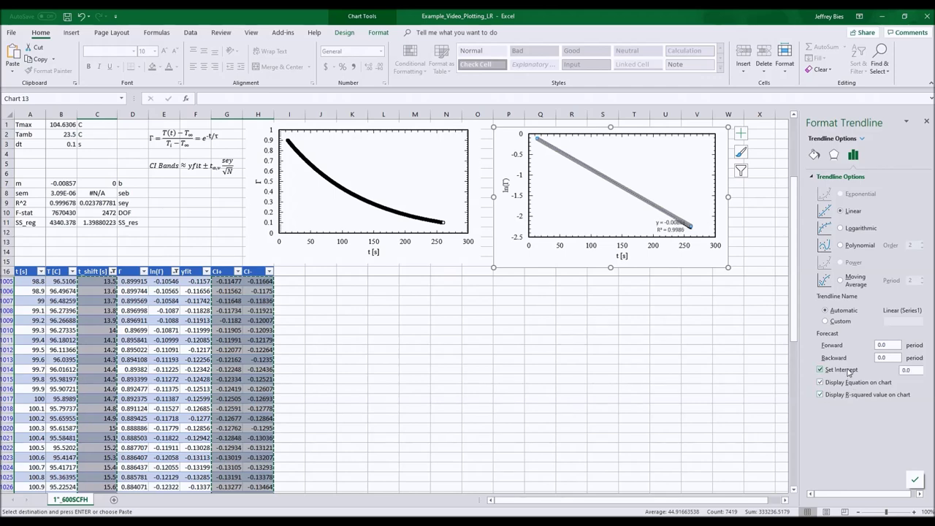
Step: Move the trendline equation label to the plot's empty lower-left area and set the trendline to no line
left_click(670, 227)
left_click_drag(622, 229, 513, 225)
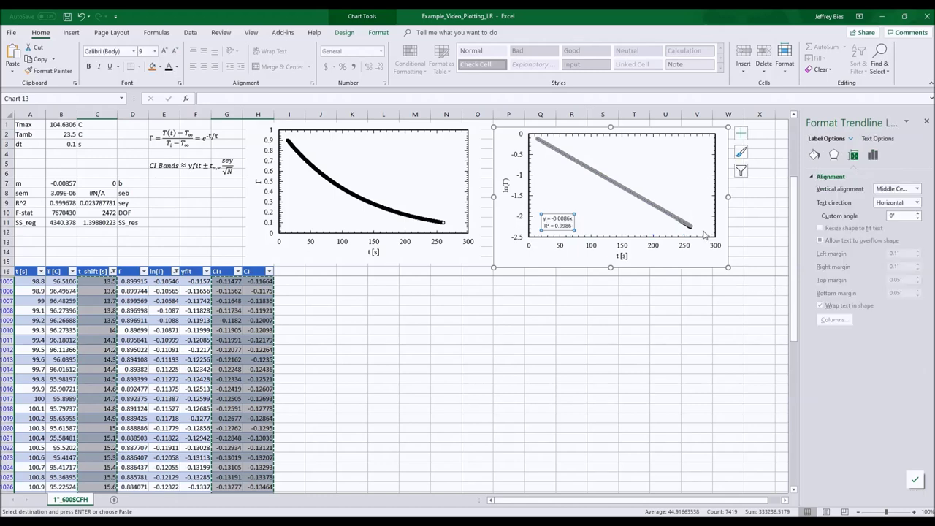
left_click(849, 139)
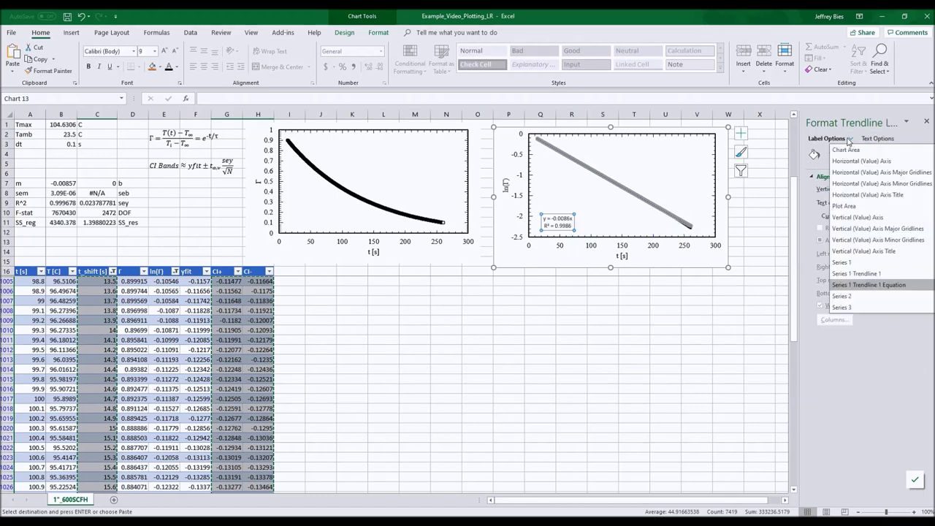
left_click(879, 275)
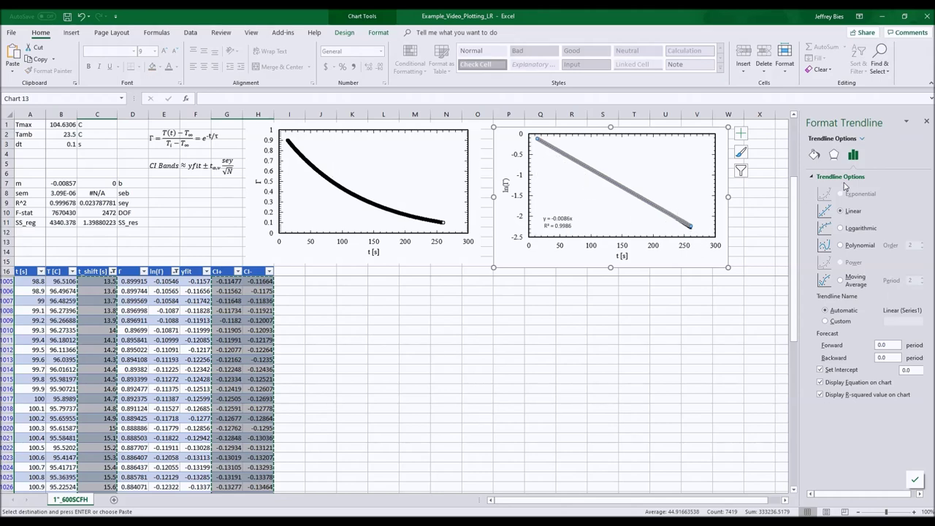
left_click(814, 155)
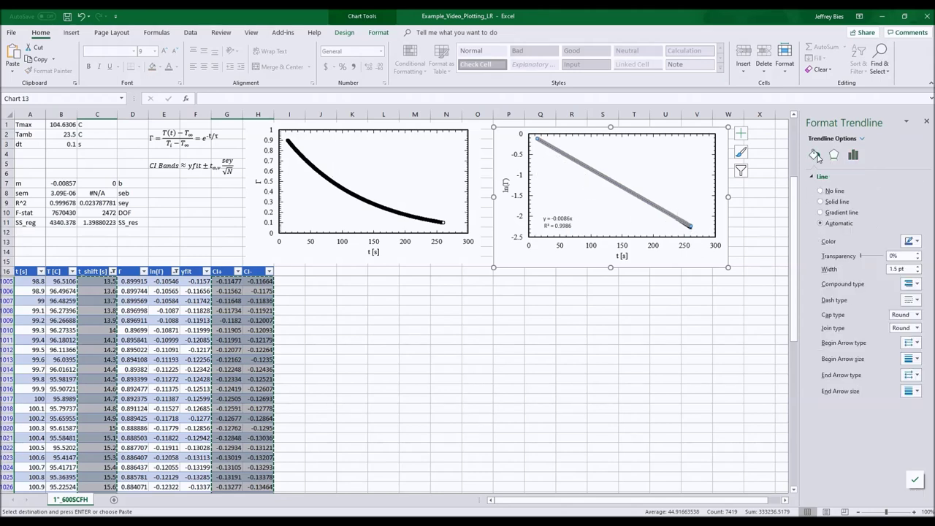
left_click(830, 191)
Step: Name the ln(Γ) data series "1in_600SCFH" in its SERIES formula
left_click(688, 225)
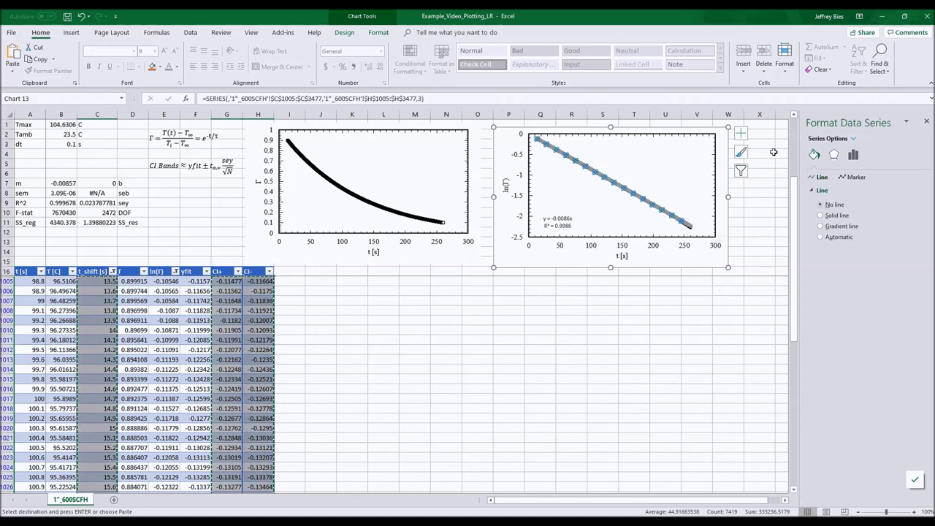
left_click(853, 138)
left_click(833, 262)
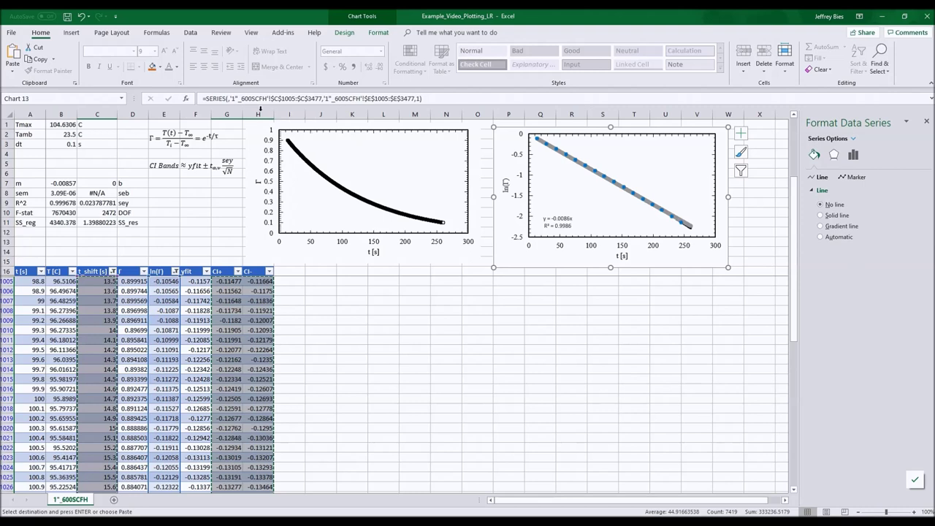
left_click(232, 100)
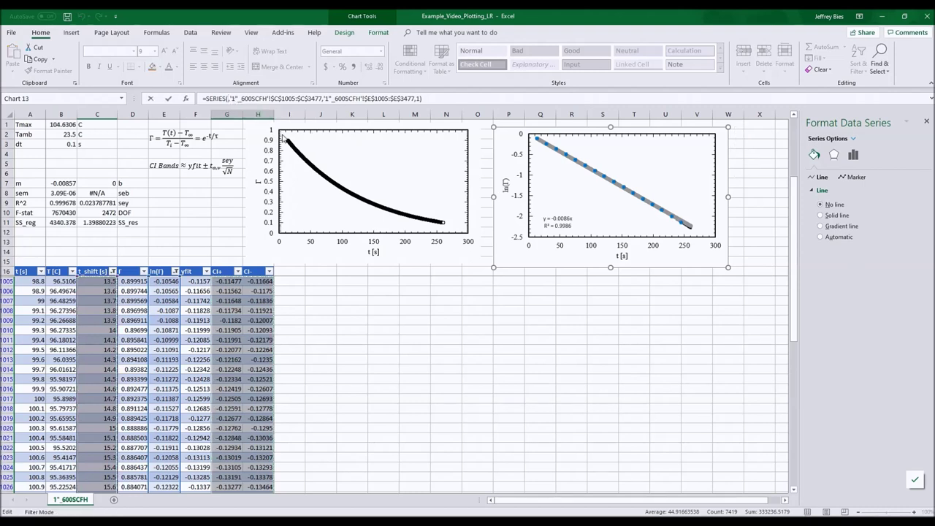
type("\"")
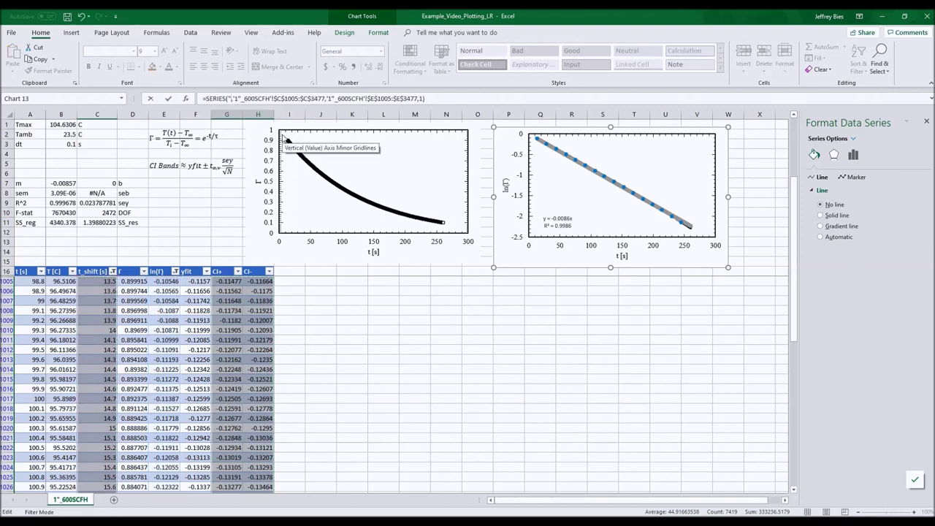
type("1in_600SCFH\"")
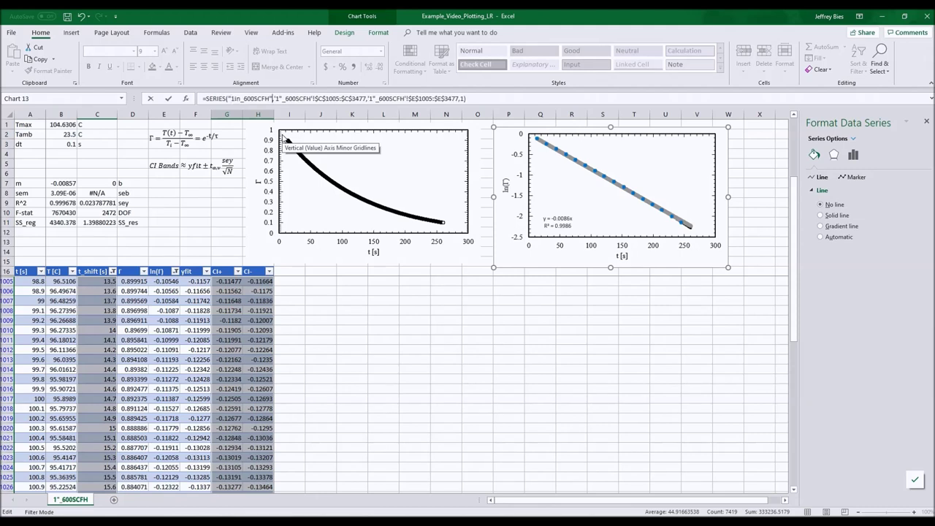
key("Return")
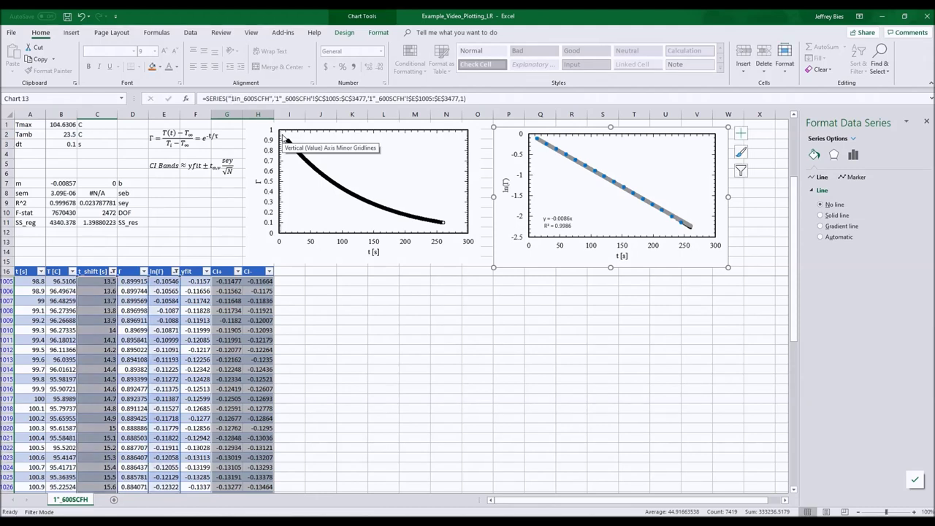
Step: Name the CI+ series "CI Bands" in its SERIES formula and copy the name text
left_click(853, 139)
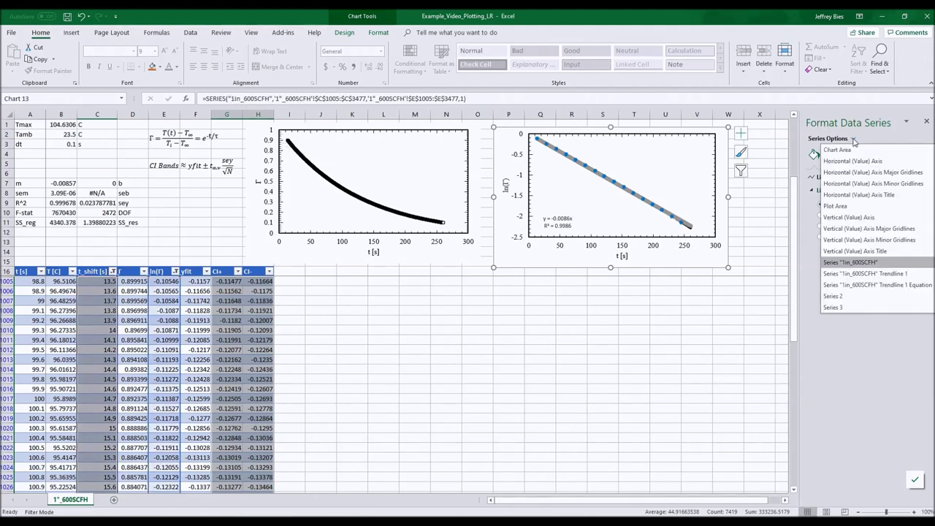
left_click(833, 297)
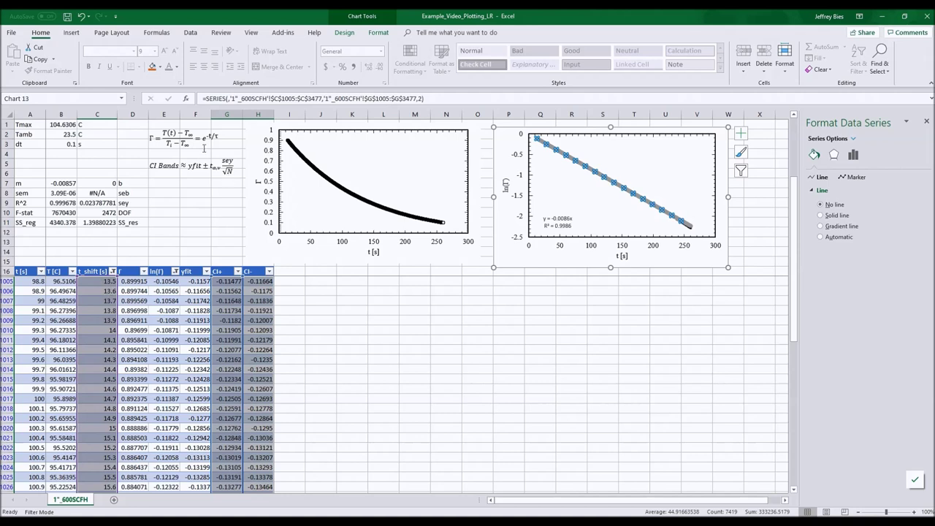
left_click(229, 99)
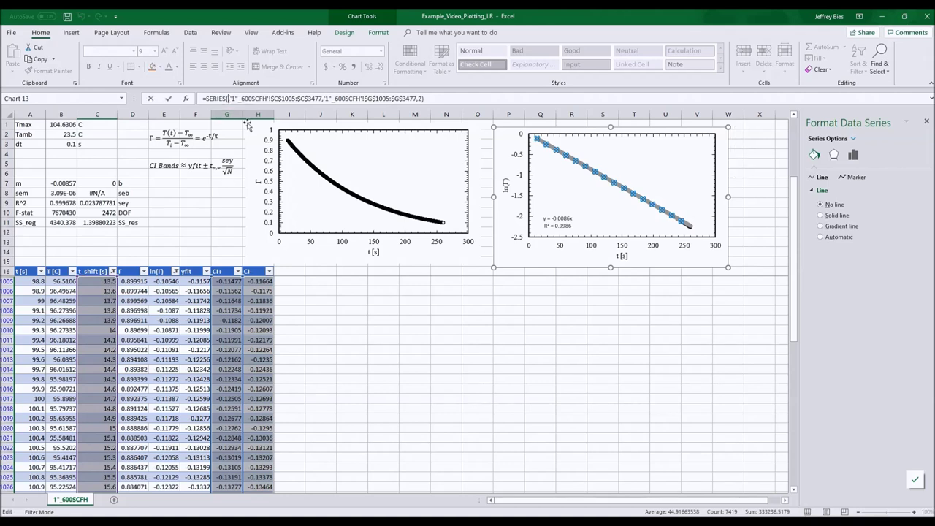
type("\"CI Bands\"")
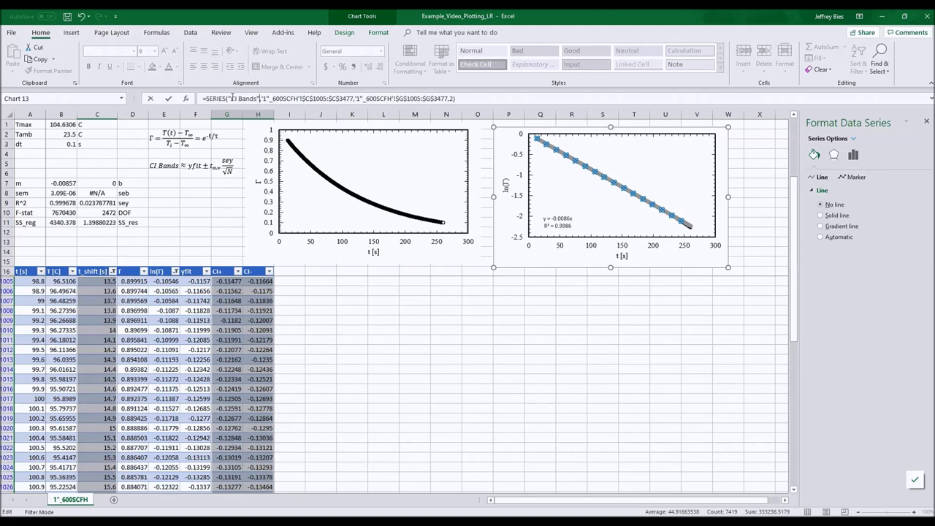
left_click_drag(229, 98, 244, 99)
key("ctrl+c")
key("Return")
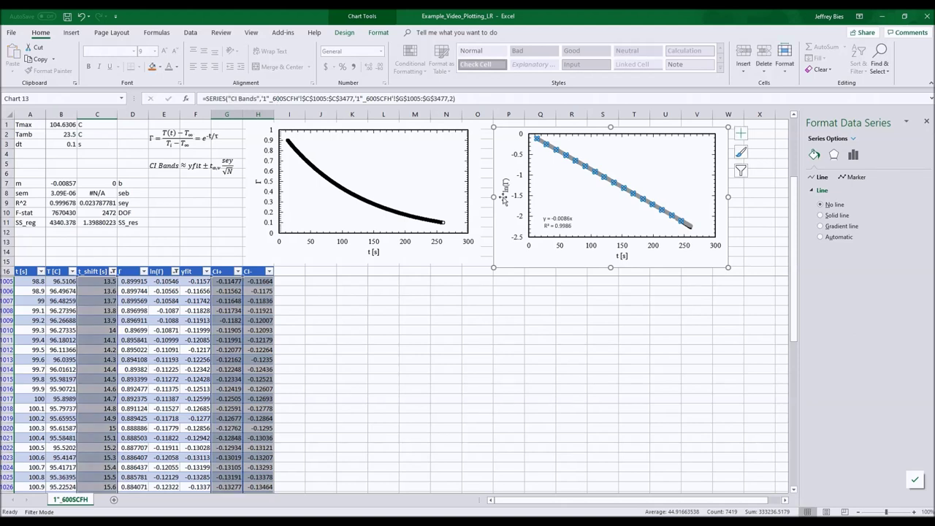
Step: Format the CI+ series with no markers and a thinner, dashed, solid red line
left_click(845, 177)
left_click(840, 190)
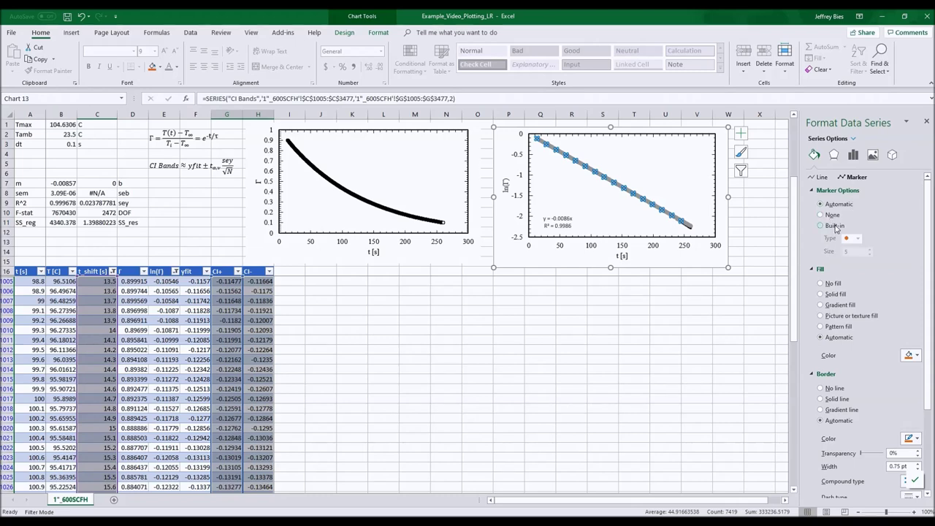
left_click(835, 216)
left_click(826, 178)
left_click(912, 254)
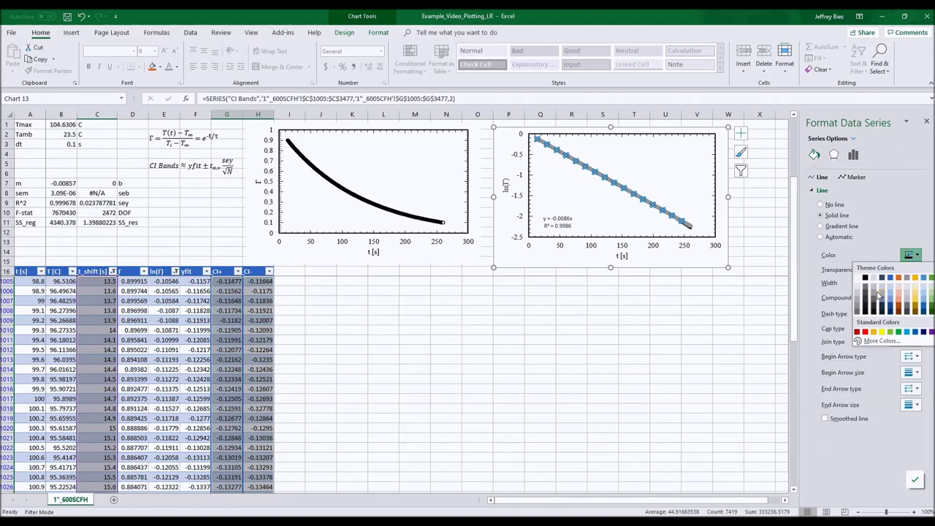
left_click(865, 332)
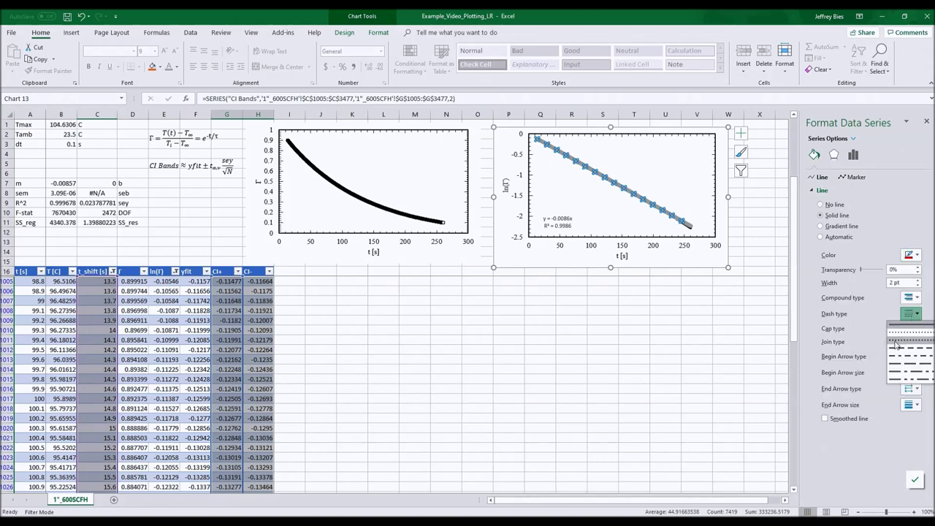
left_click(917, 286)
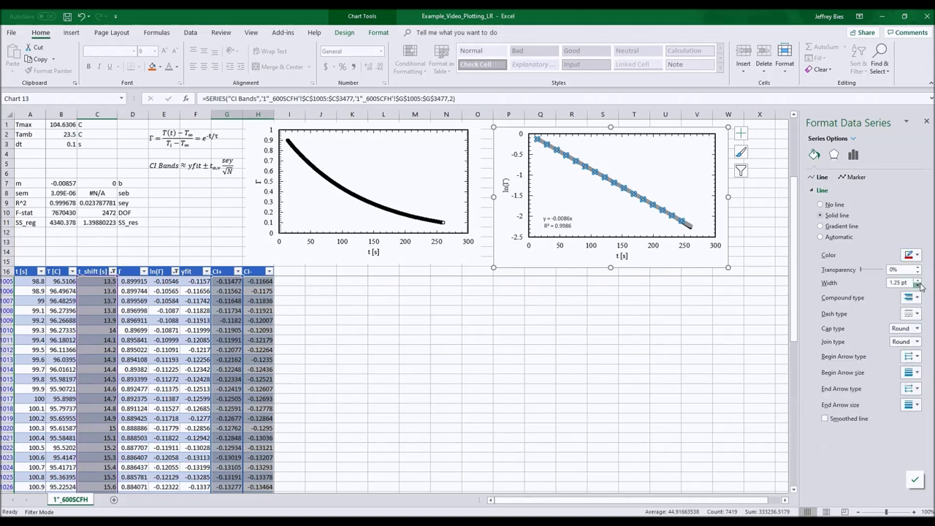
left_click(918, 286)
left_click(919, 286)
Step: Name the CI- series "CI Bands" as well and give it the same red dashed line without markers
left_click(694, 227)
left_click(869, 141)
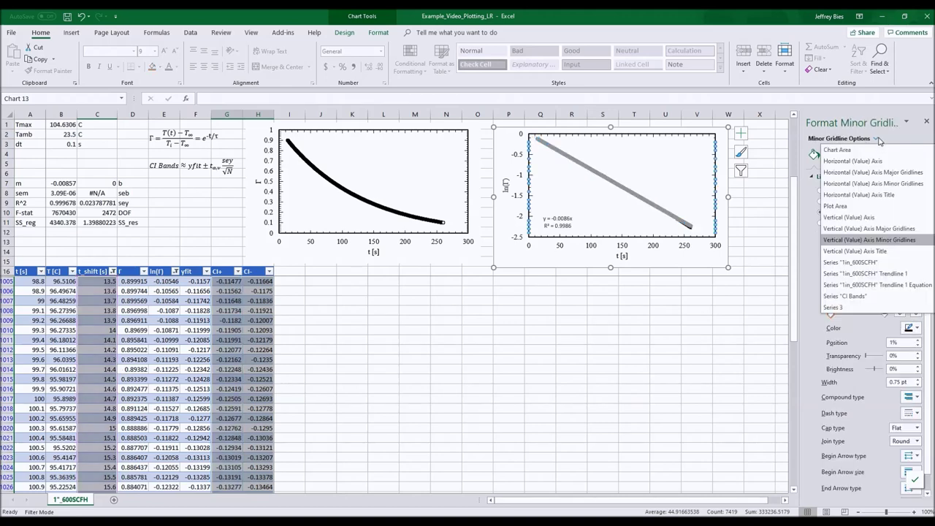
left_click(840, 307)
left_click(760, 300)
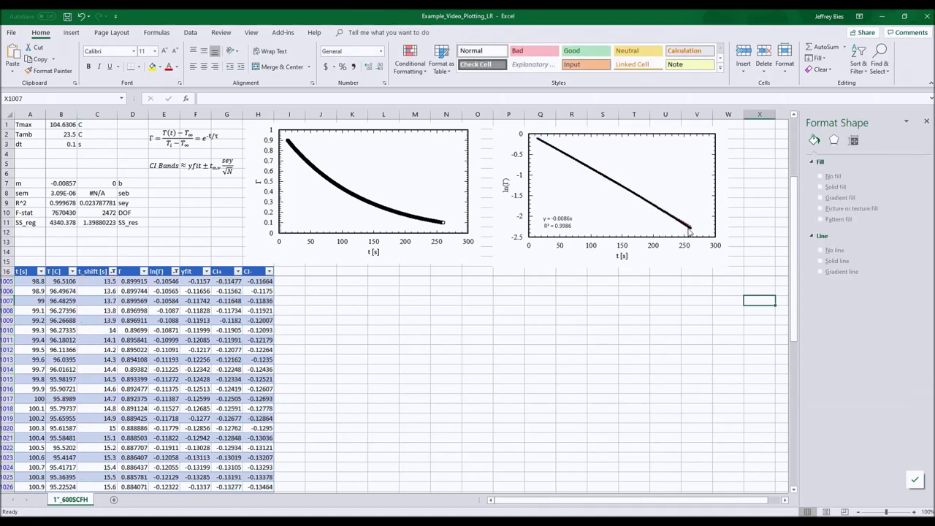
Step: Reduce the built-in marker size of the 1in_600SCFH series to 1
left_click(689, 231)
left_click(815, 155)
left_click(854, 178)
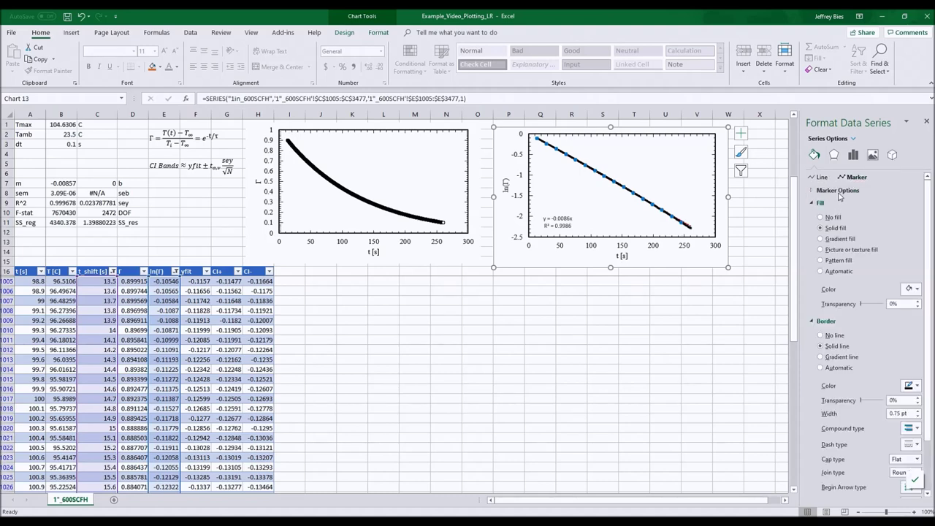
left_click(838, 191)
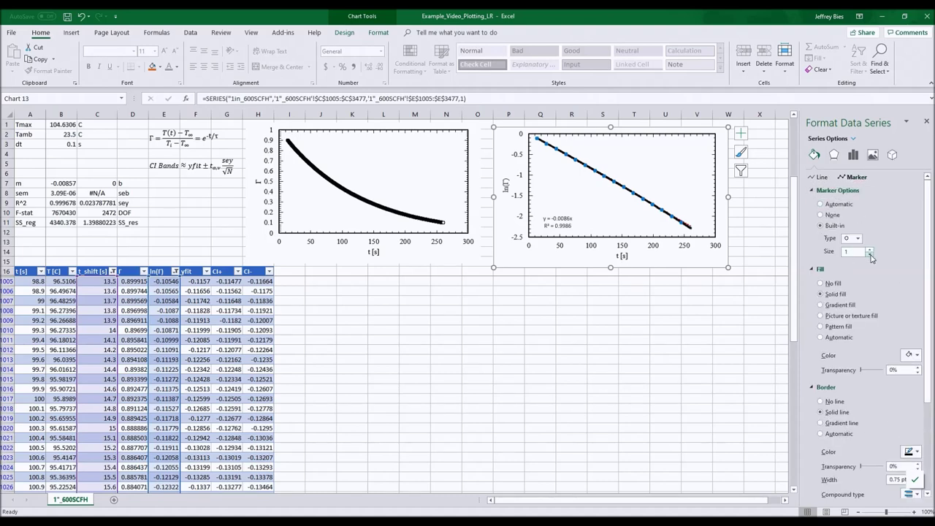
left_click(731, 299)
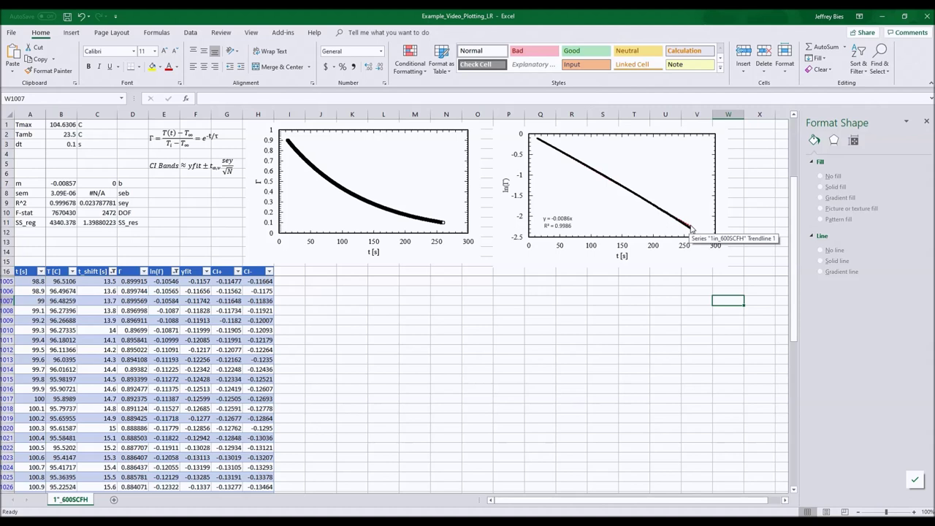
Step: Add a legend to the ln(Γ) chart, allow it to overlap the plot, and set its position to Top Right
left_click(725, 165)
left_click(741, 133)
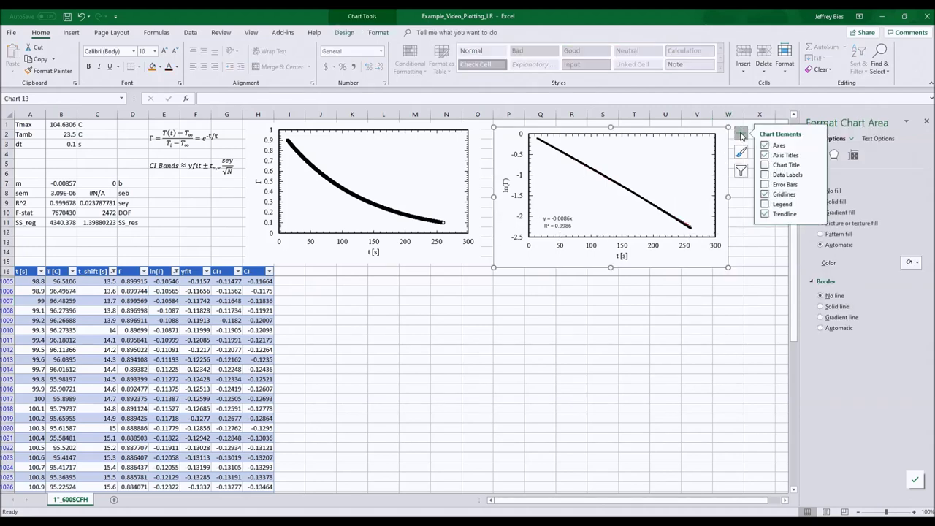
left_click(816, 206)
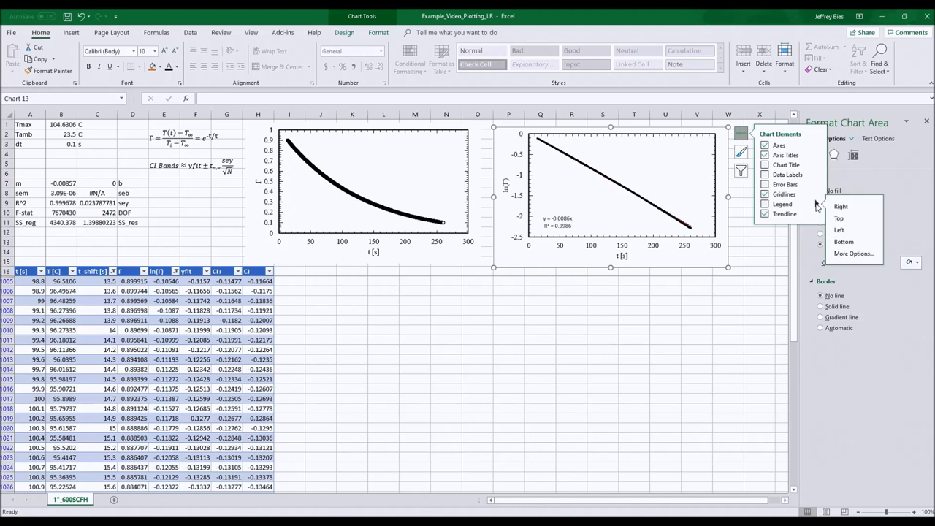
left_click(853, 254)
left_click(855, 155)
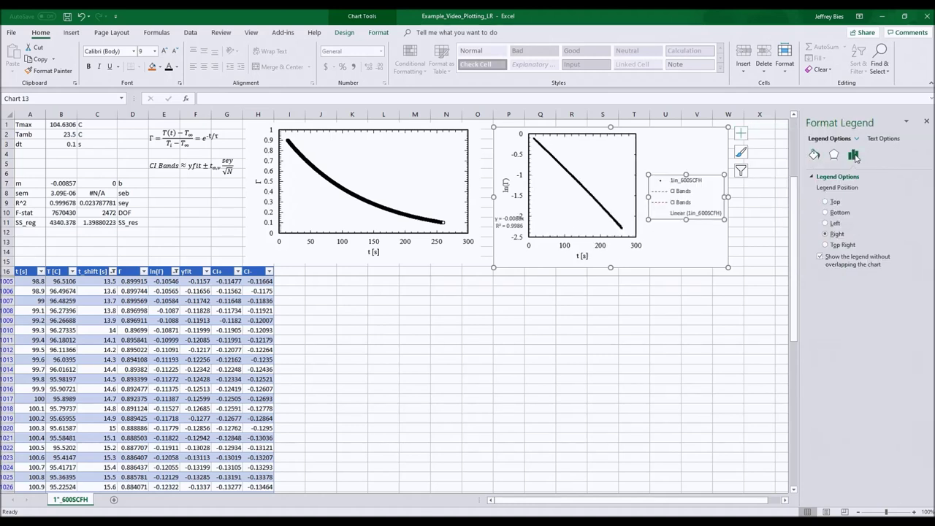
left_click(820, 257)
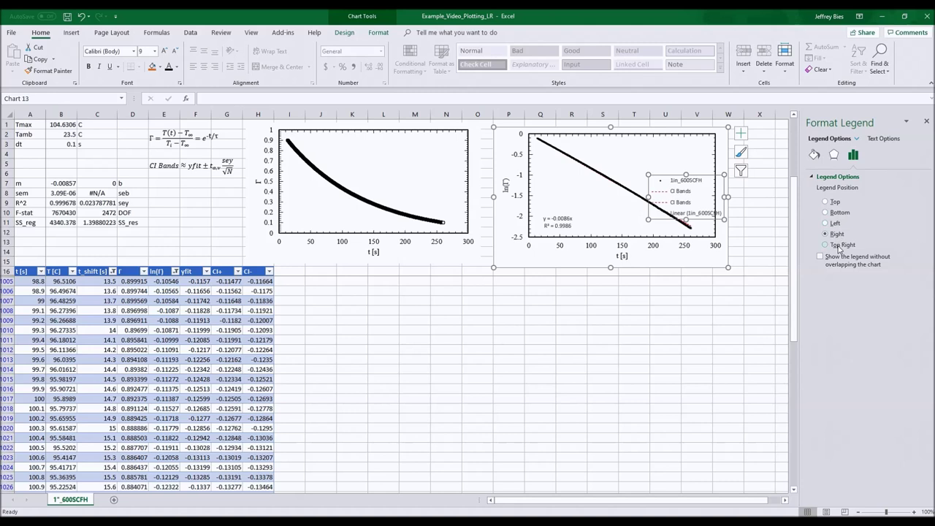
left_click(838, 246)
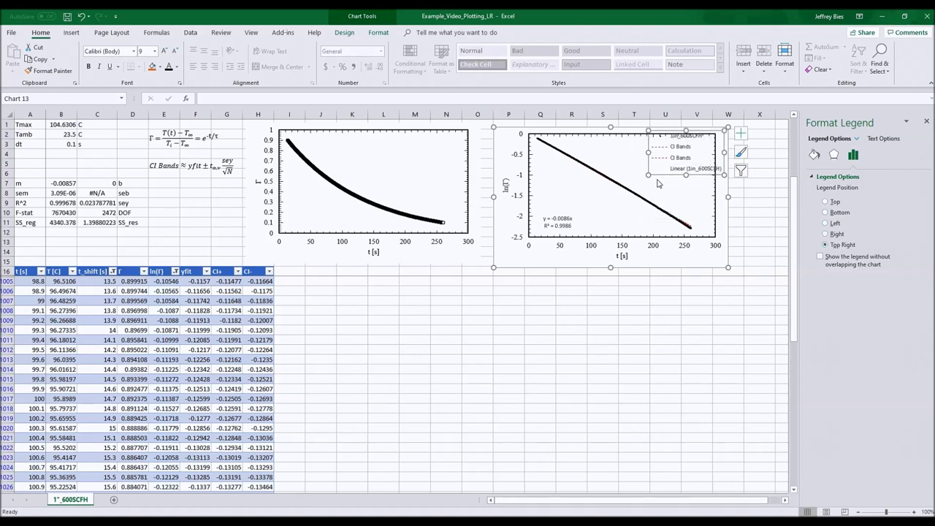
Step: Move the ln(Γ) chart's legend fully inside the plot area and delete its duplicate CI Bands and Linear (1in_600SCFH) entries
left_click_drag(658, 183, 679, 192)
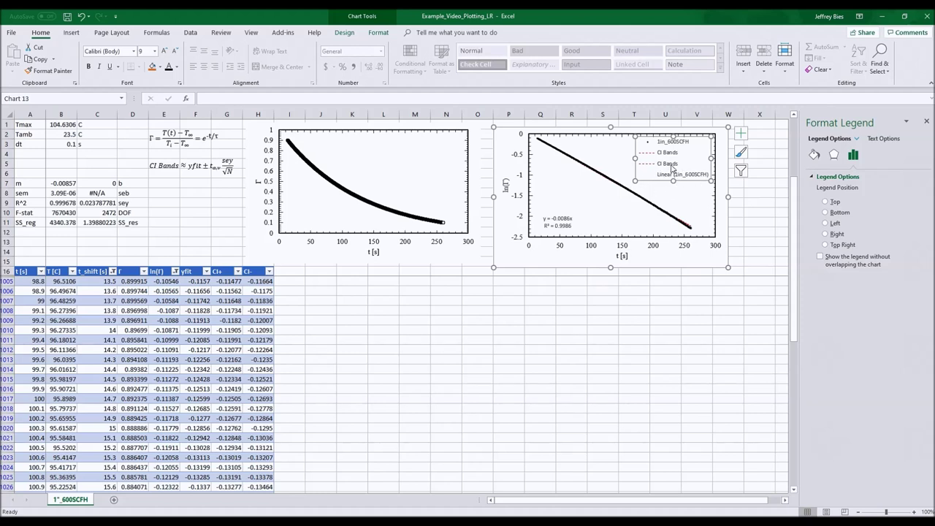
left_click(671, 165)
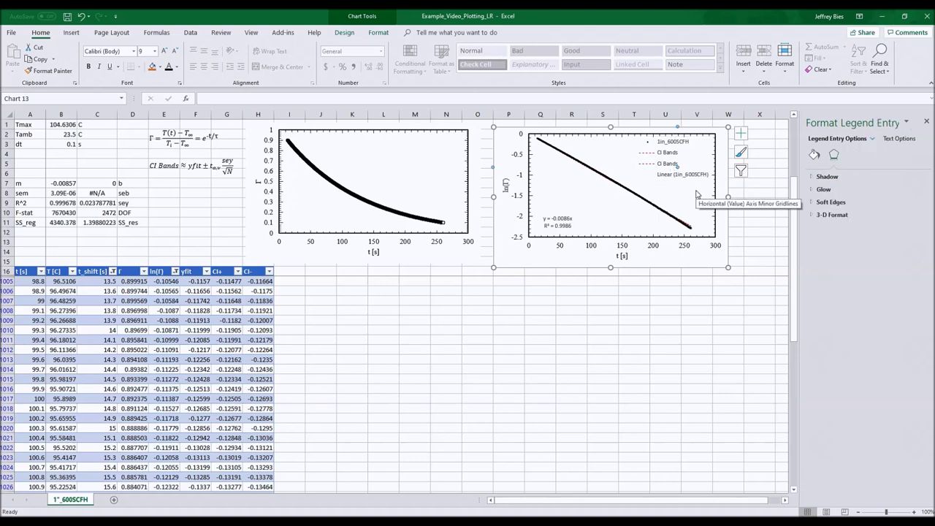
key("Delete")
left_click(681, 167)
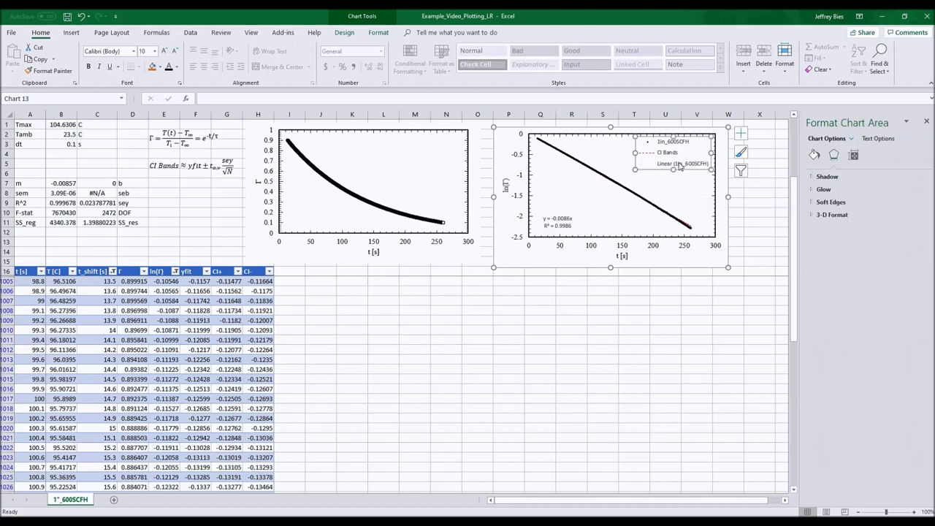
left_click(665, 168)
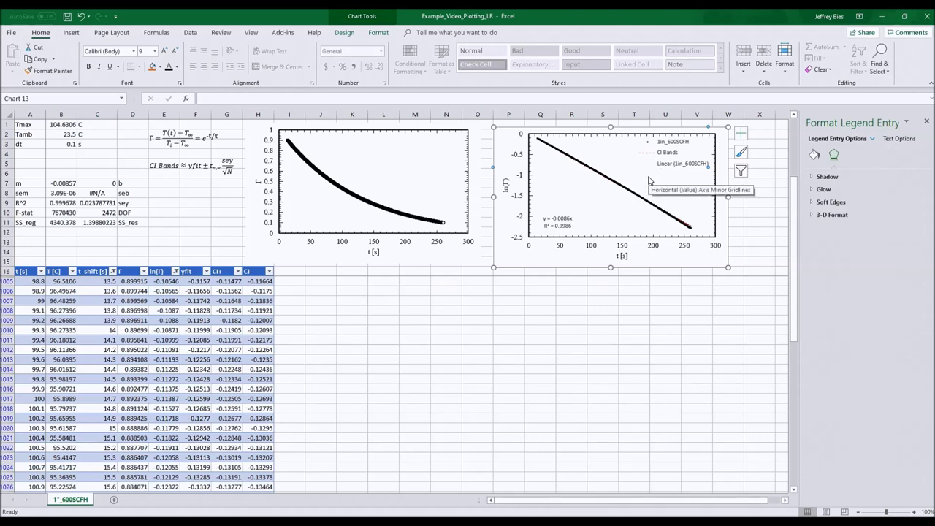
key("Delete")
Step: Reposition the two-entry legend in the upper-right corner of the ln(Γ) plot area and deselect the chart
left_click(667, 149)
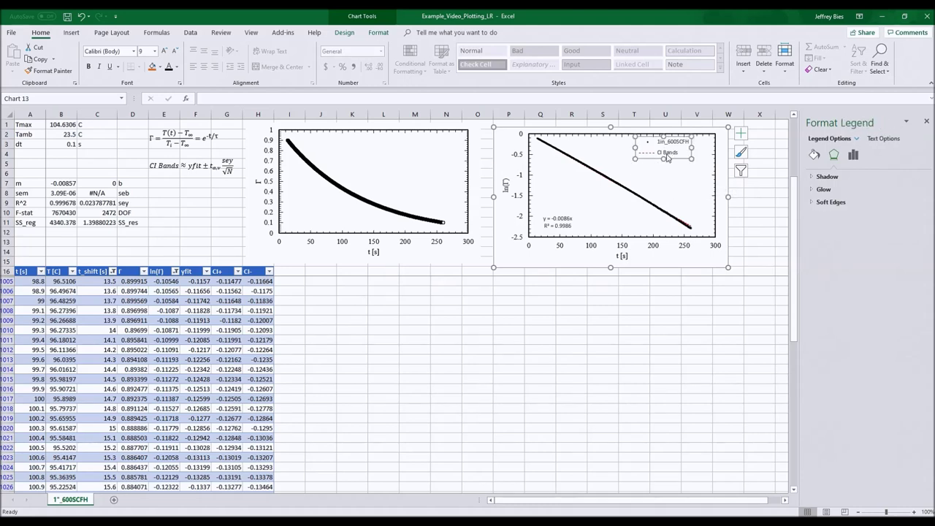
left_click_drag(677, 158, 706, 158)
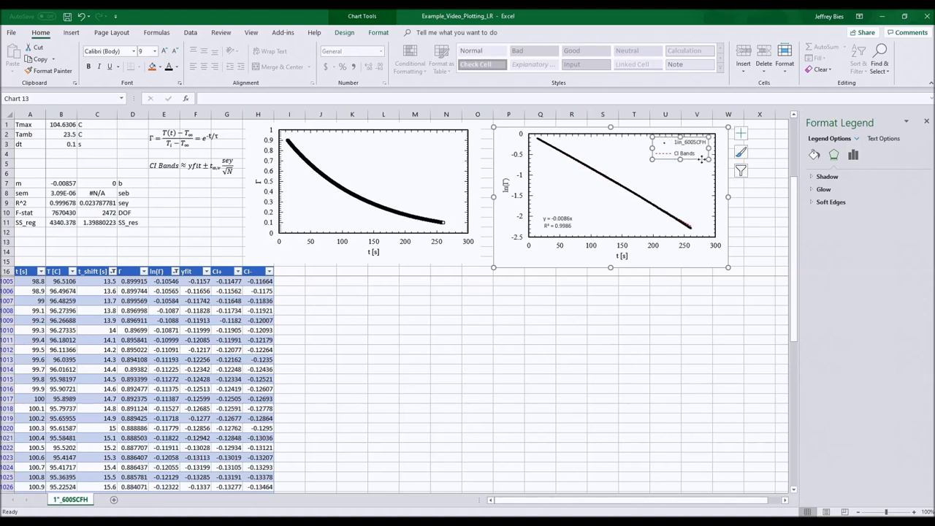
left_click(666, 300)
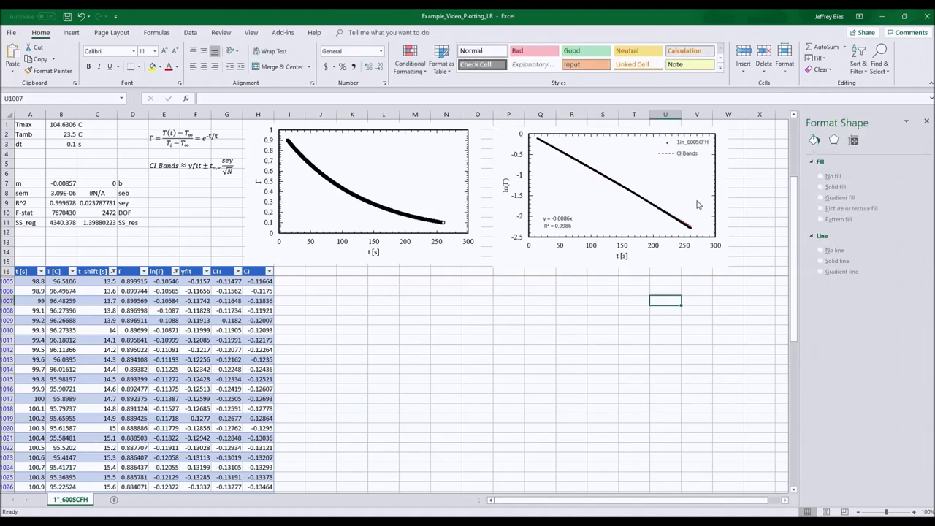
Step: Save the formatted ln(Γ) chart as a chart template named "Example CI Bands"
left_click(542, 258)
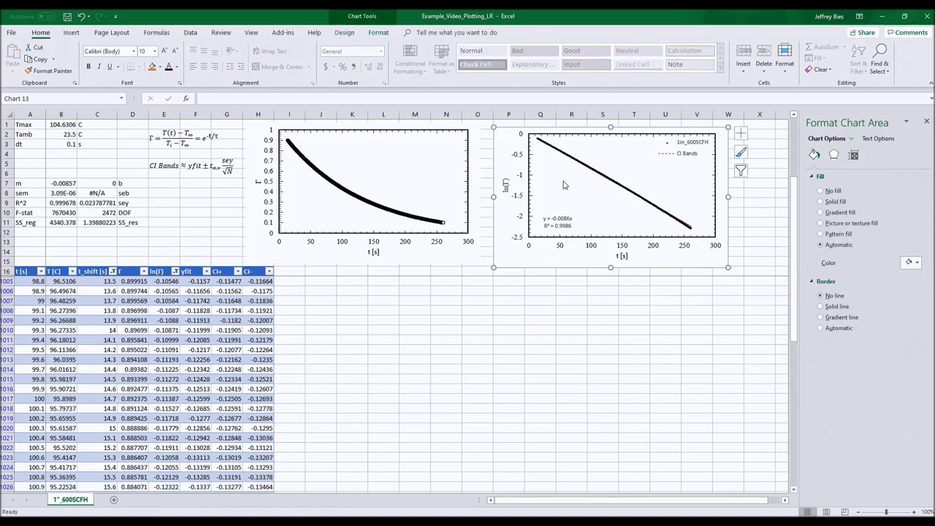
right_click(539, 256)
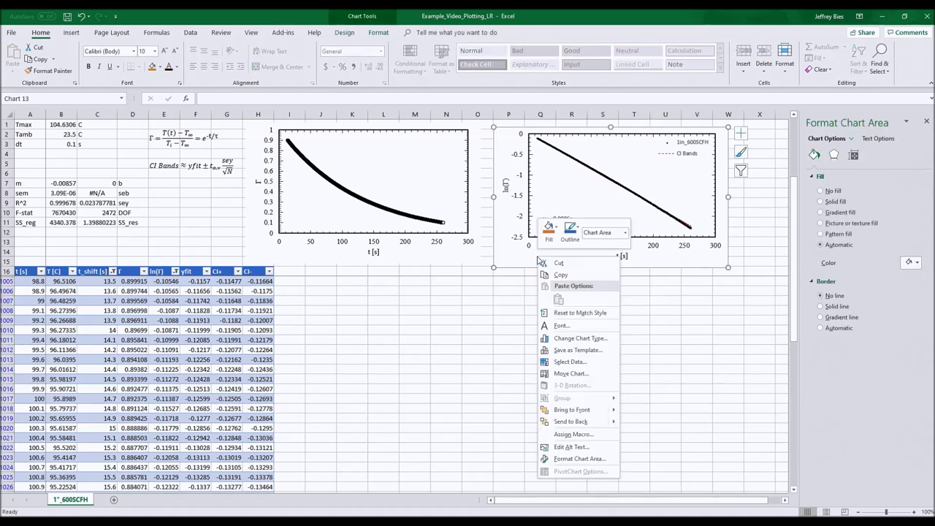
left_click(579, 350)
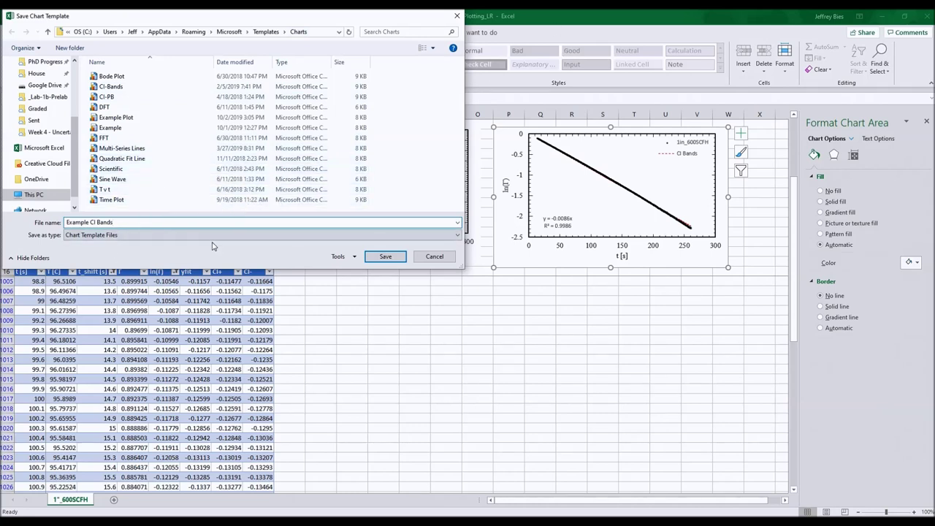
left_click(378, 257)
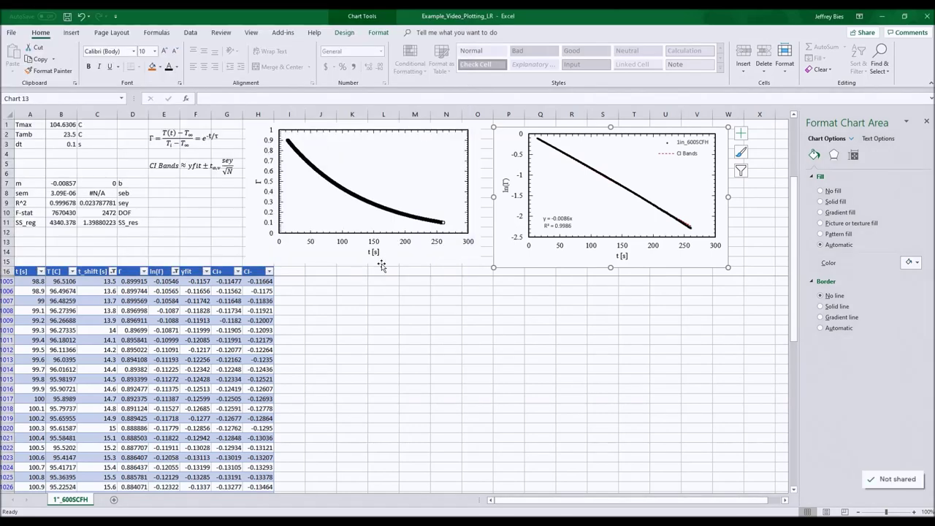